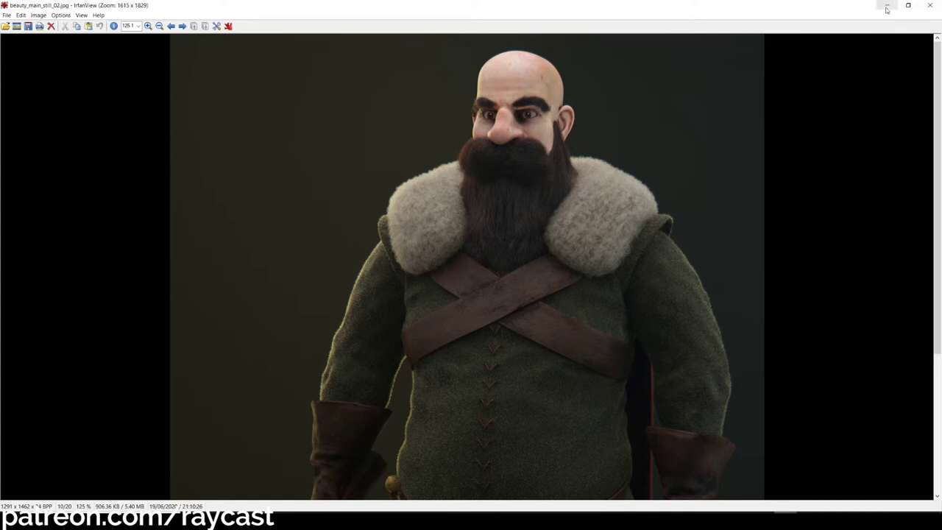
Switch from the image viewer to Maya and examine the Head_GEO and Head_XGEN_GEO meshes
left_click(887, 9)
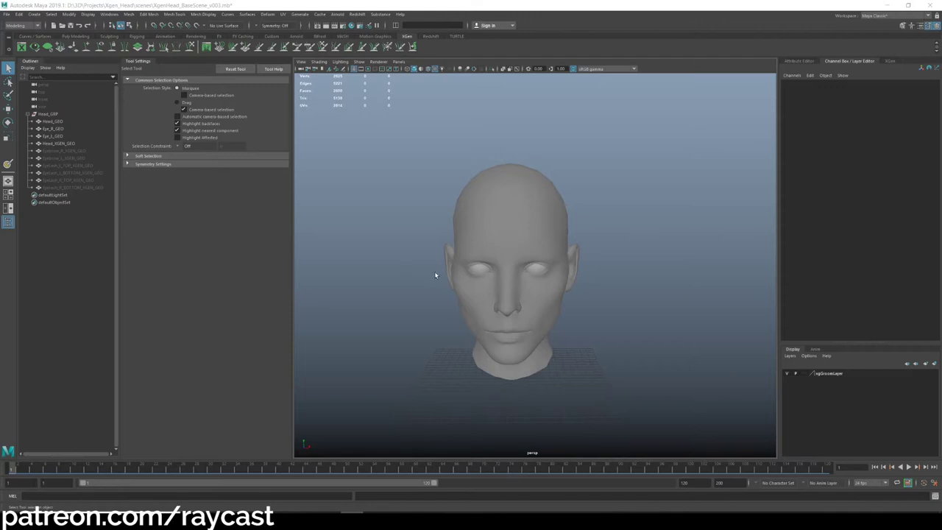
left_click(497, 227)
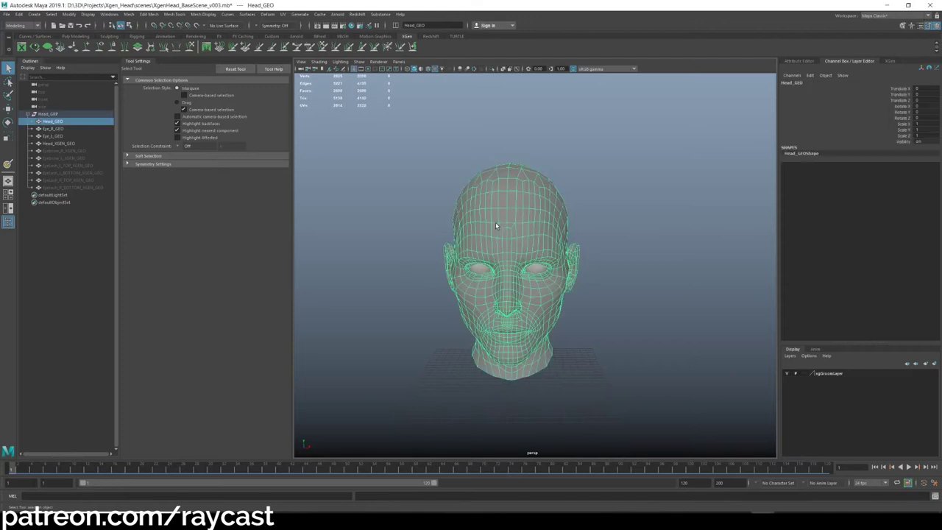
left_click(394, 248)
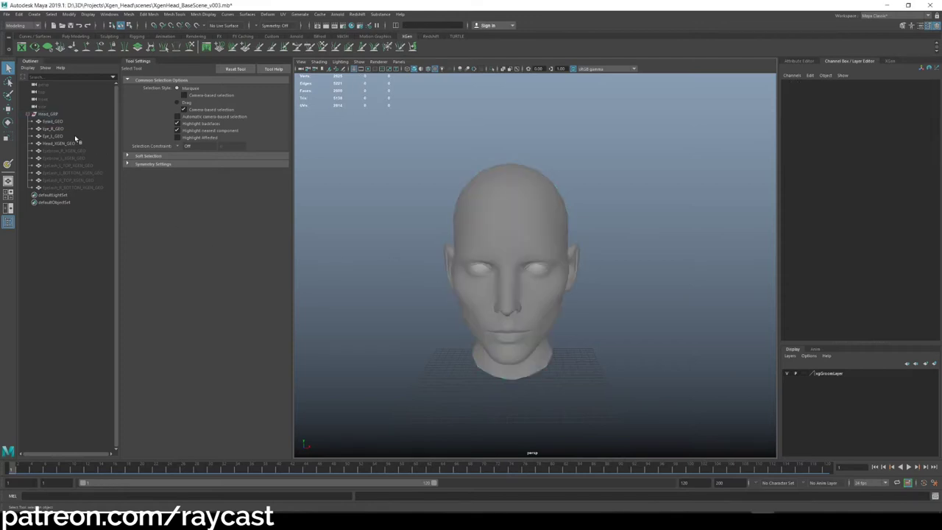
left_click(56, 143)
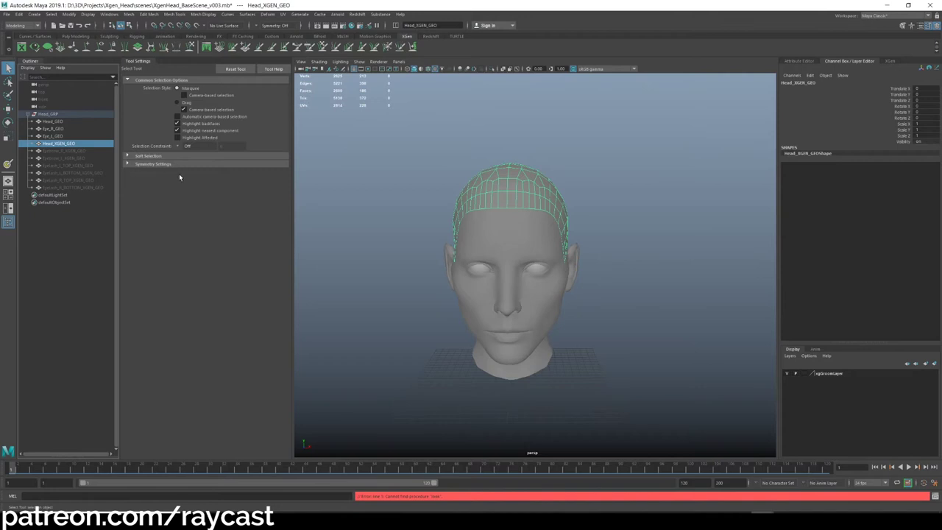
Turn on visibility for all the hidden eyebrow and eyelash XGEN_GEO meshes, from Eyebrow_R_XGEN_GEO to EyeLash_R_BOTTOM_XGEN_GEO
left_click(70, 151)
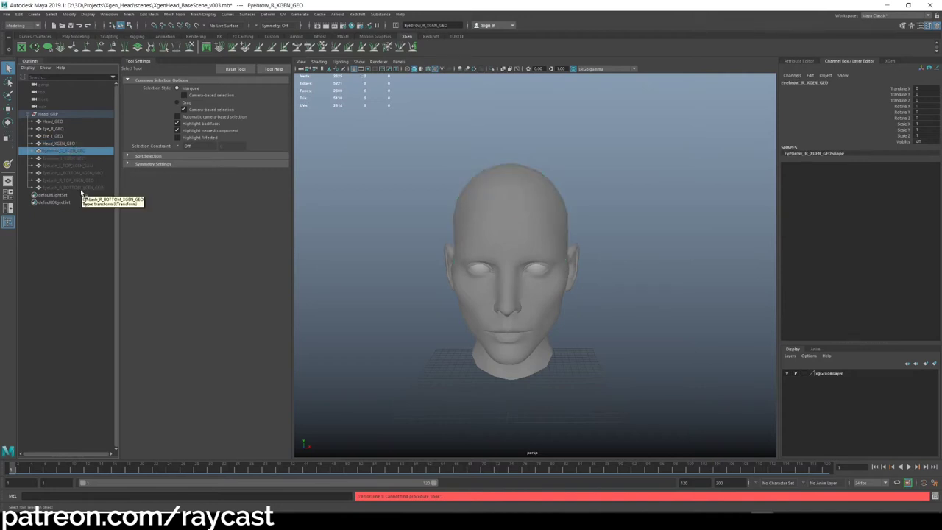
left_click(79, 189, "shift")
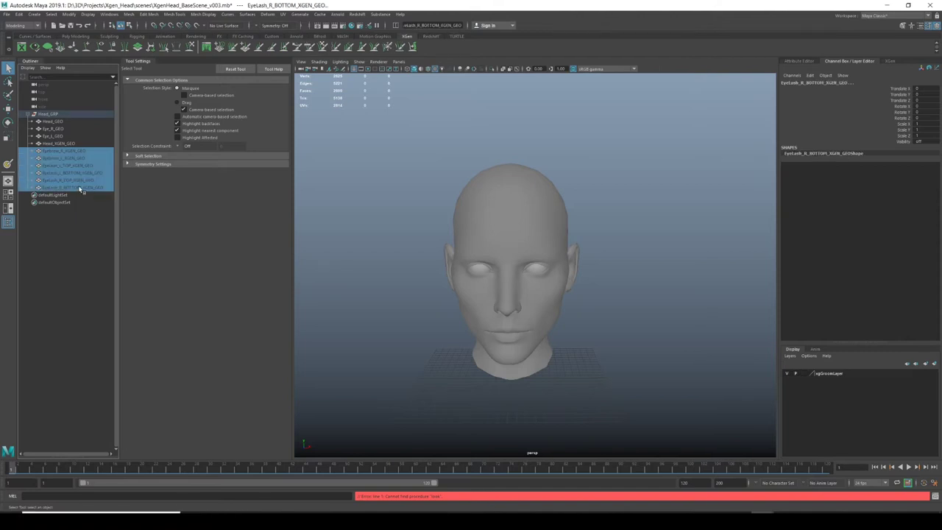
left_click(918, 141)
type("1")
key("Return")
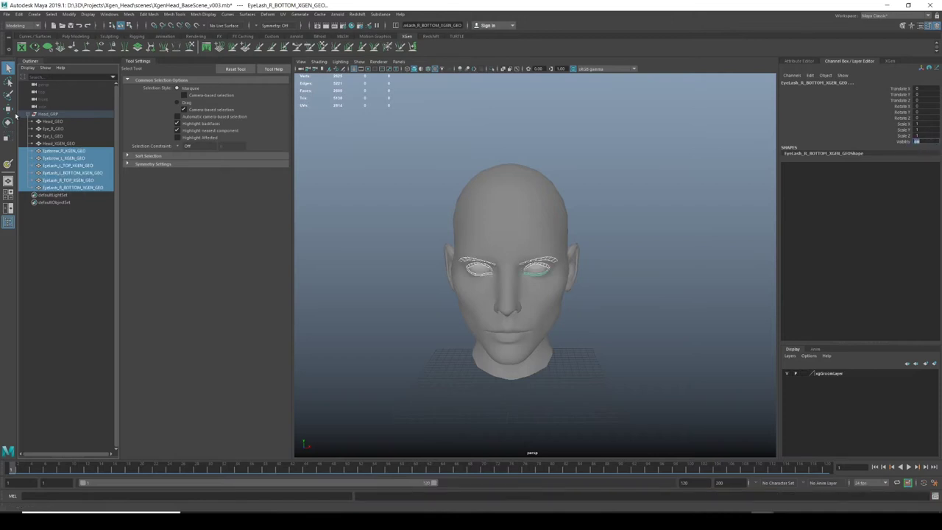
Inspect the Head_XGEN_GEO scalp mesh, and view Head_GEO and both eye meshes temporarily isolated in the viewport
left_click(522, 179)
scroll(508, 205, "up", 5)
left_click_drag(507, 205, 525, 205, "alt")
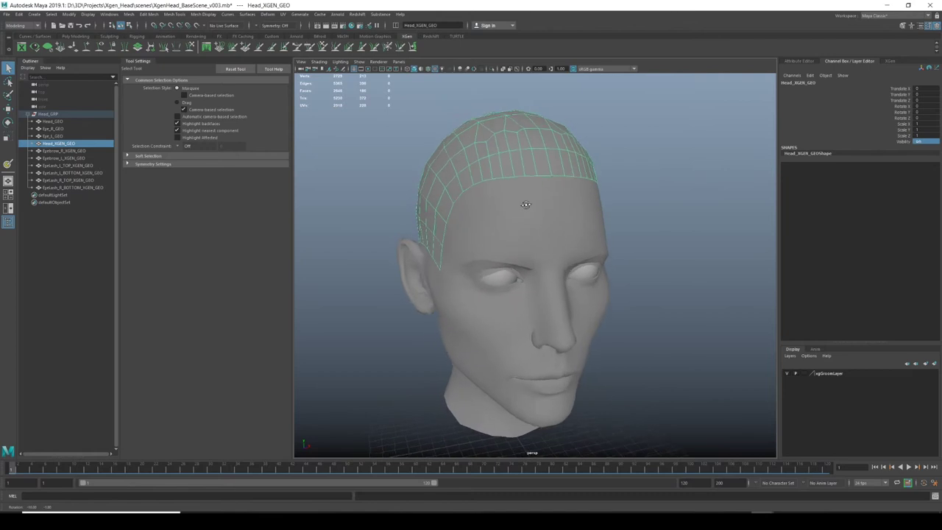
left_click_drag(57, 136, 56, 123)
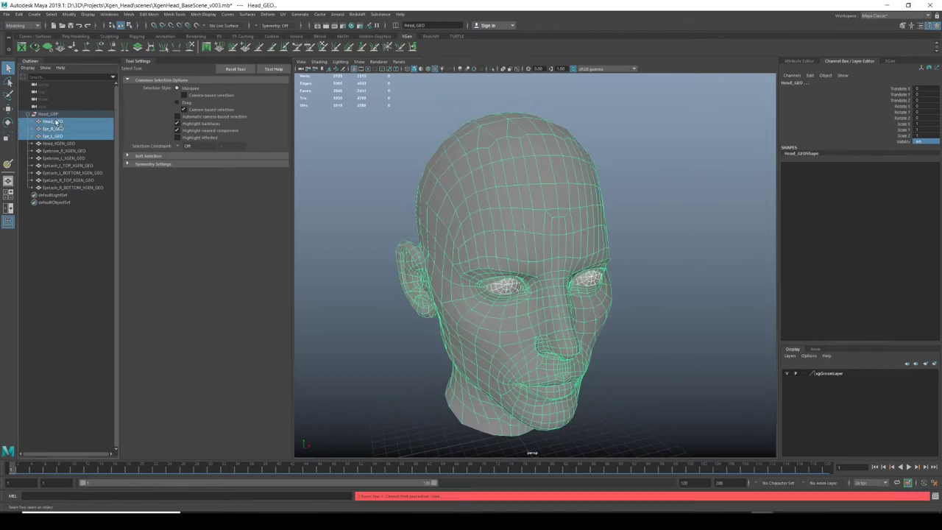
left_click(493, 69)
scroll(619, 187, "down", 3)
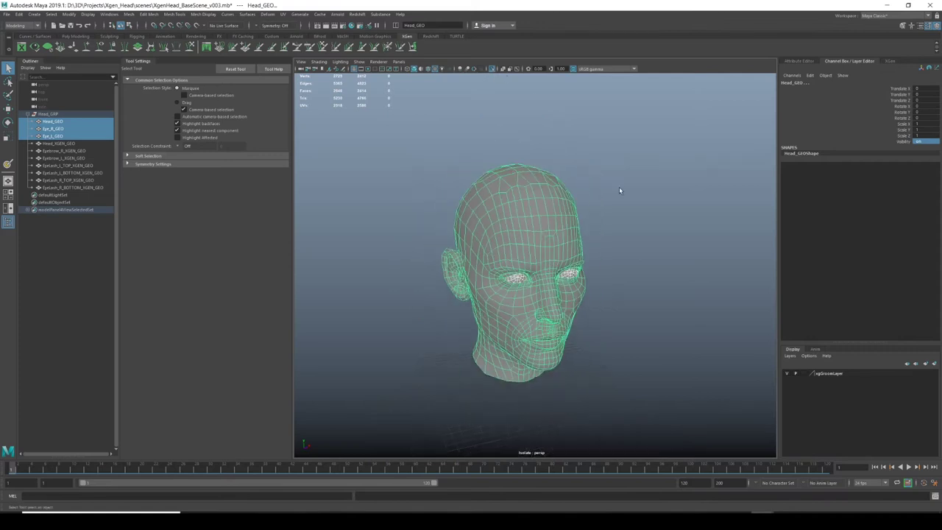
left_click(619, 186)
left_click(564, 239)
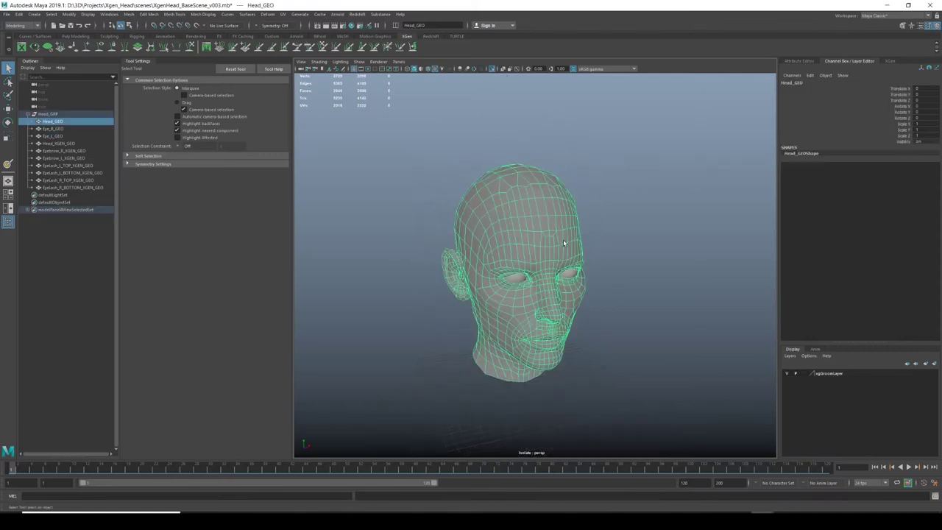
left_click(493, 68)
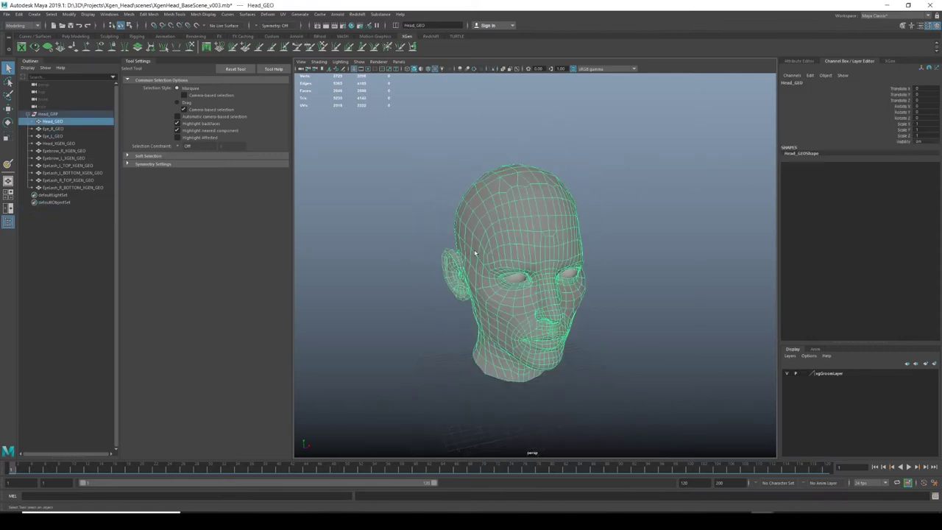
Hide Head_GEO, Eye_R_GEO and Eye_L_GEO by setting their visibility to 0
scroll(518, 226, "up", 2)
left_click_drag(540, 208, 535, 204, "alt")
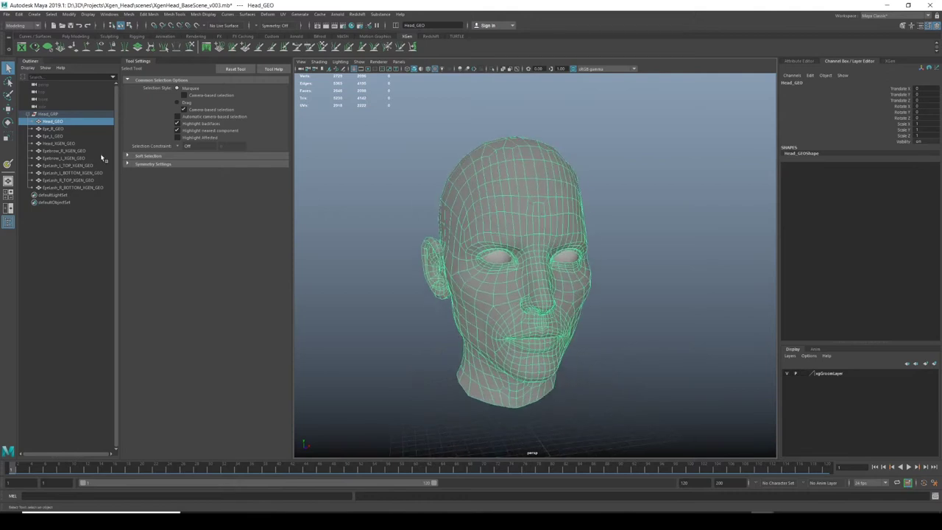
left_click(52, 136, "shift")
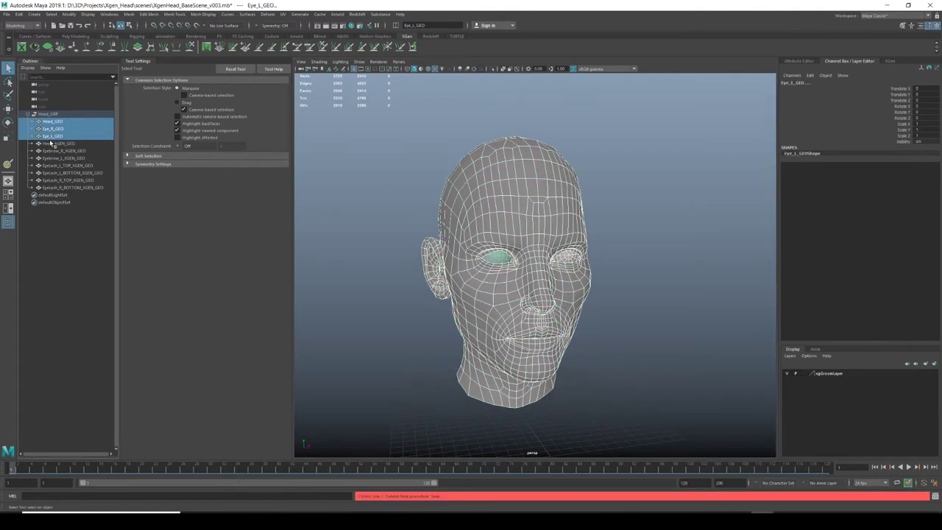
left_click(922, 140)
type("0")
key("Return")
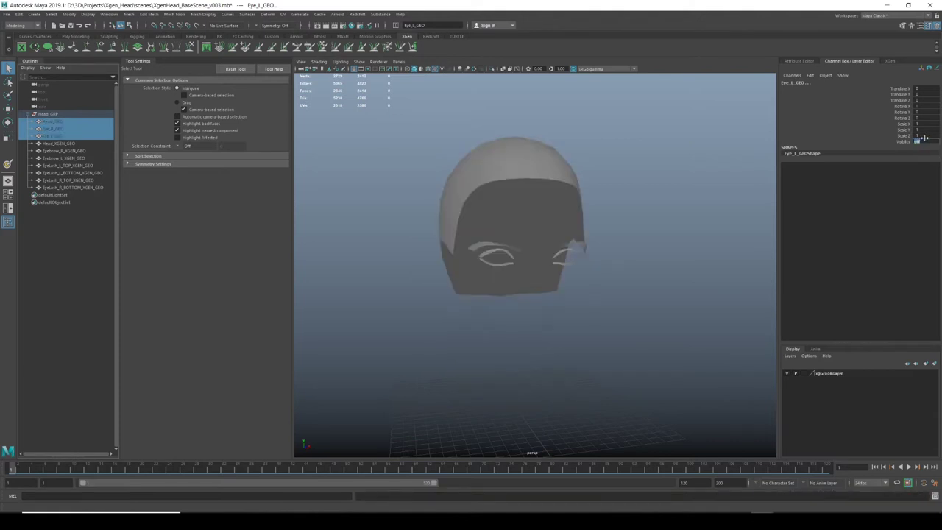
Examine the scalp and eyelash XGEN_GEO meshes individually and from several angles without the base head
left_click(57, 144)
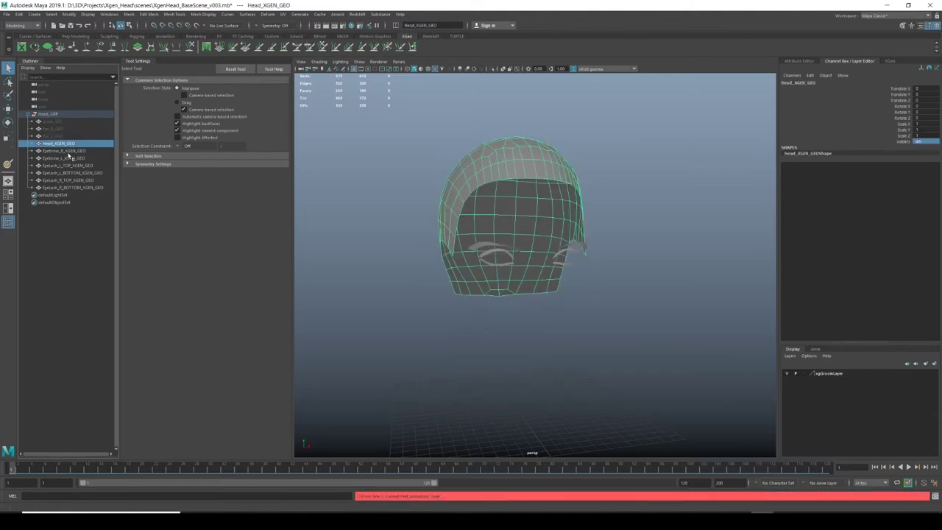
left_click(71, 188)
left_click(81, 179)
left_click(81, 173)
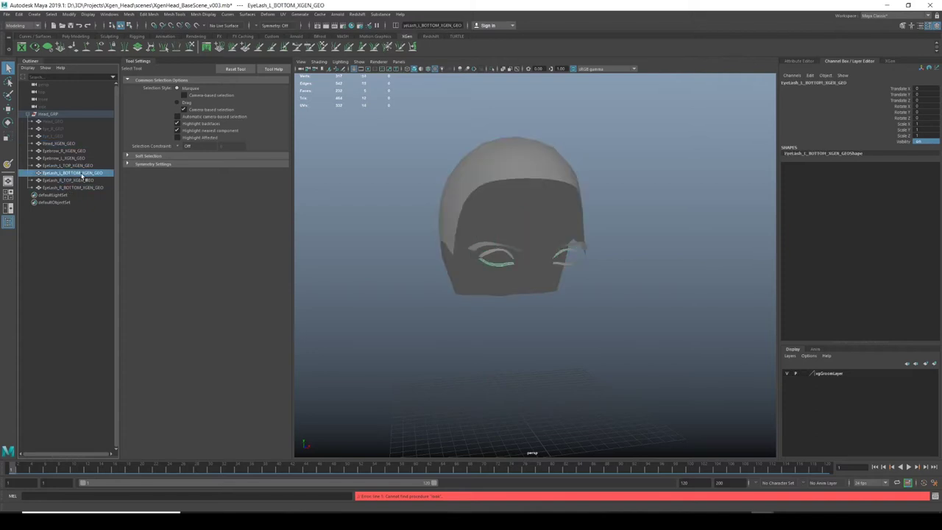
right_click_drag(504, 203, 548, 221, "alt")
left_click_drag(548, 221, 471, 223, "alt")
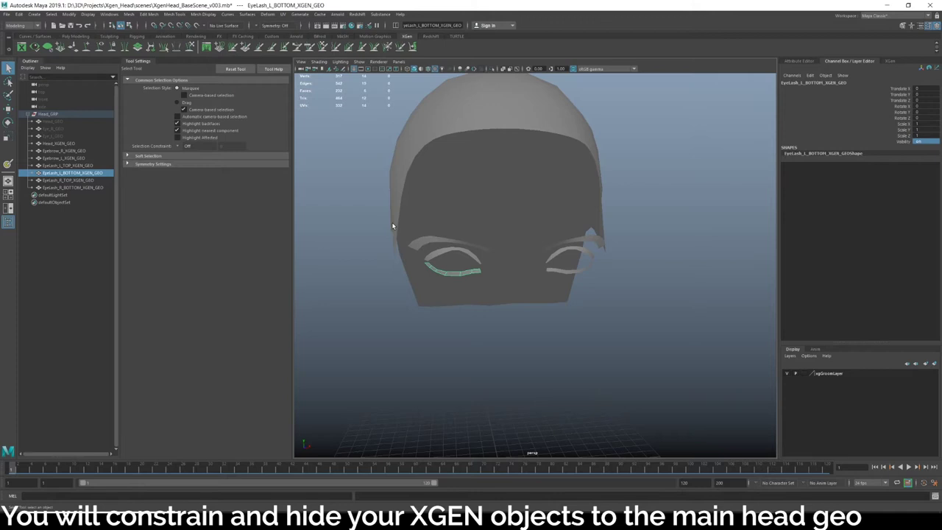
mouse_move(496, 171)
left_mouse_down("alt")
mouse_move(568, 188)
mouse_move(497, 178)
left_mouse_up("alt")
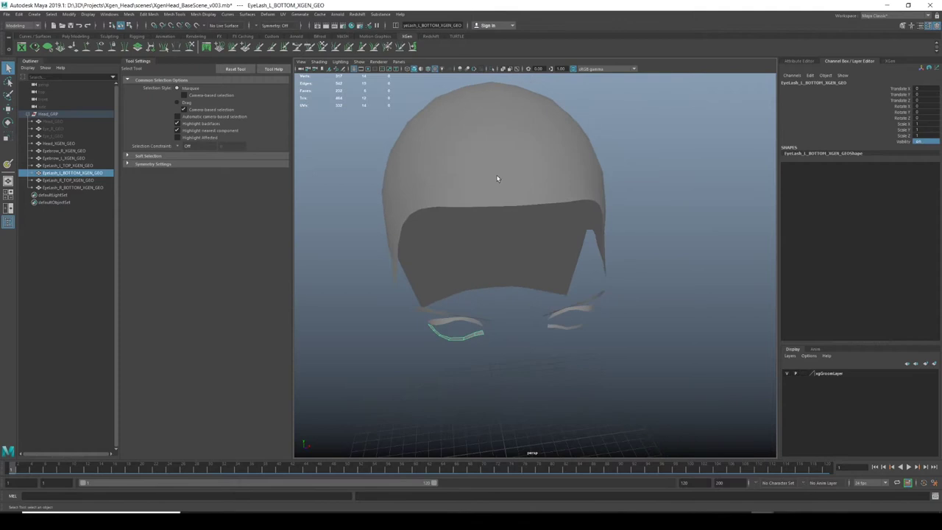
Turn visibility back on for Head_GEO, Eye_R_GEO and Eye_L_GEO, and frame them in the viewport
key("w")
left_click(54, 121)
left_click(51, 137, "shift")
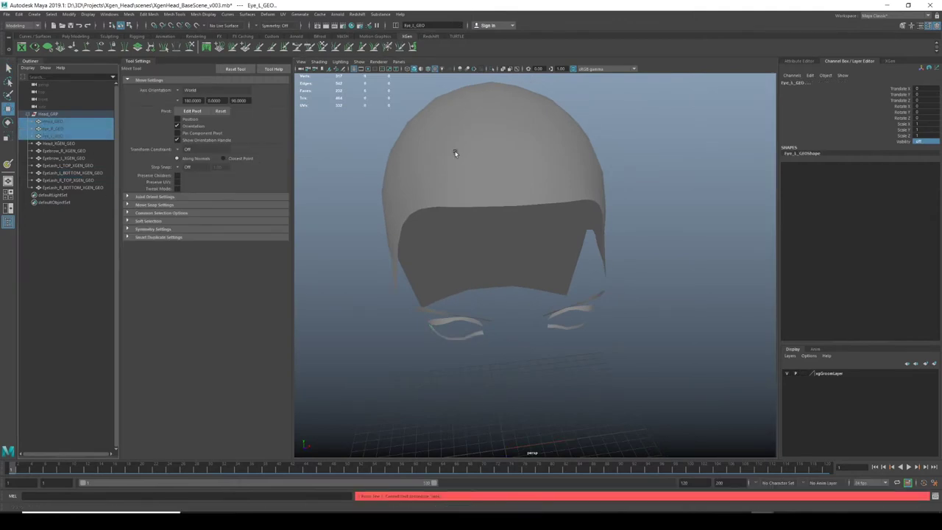
left_click(918, 136)
left_click(918, 141)
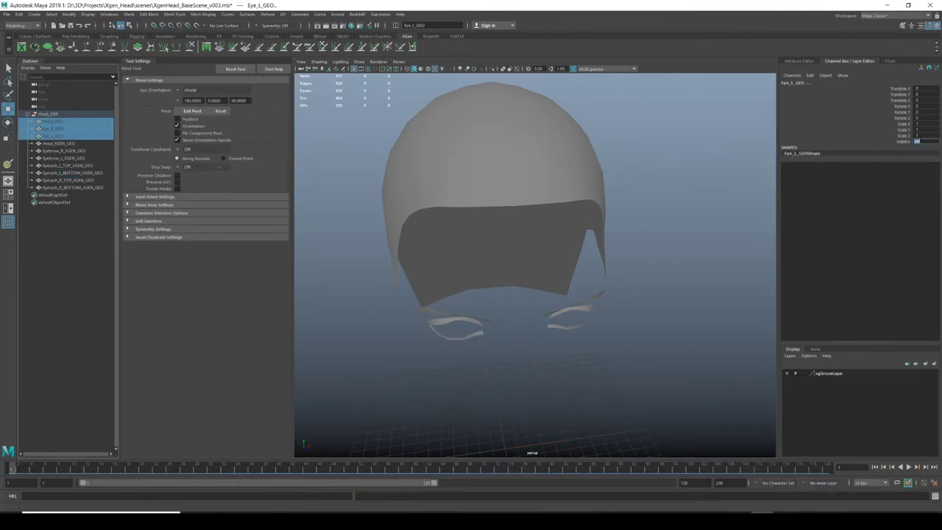
key("Return")
key("f")
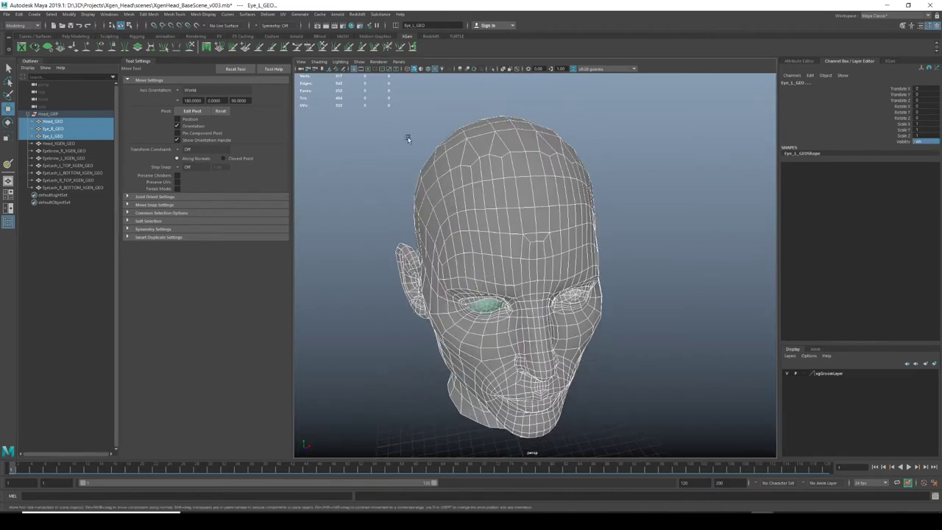
Select the Head_XGEN_GEO scalp mesh
left_click(53, 144)
scroll(516, 174, "down", 3)
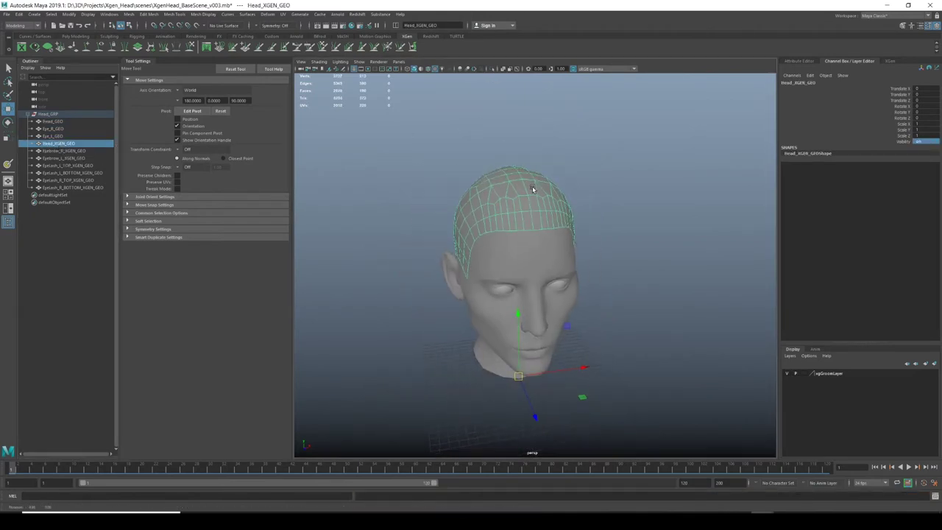
left_click_drag(582, 163, 599, 177, "alt")
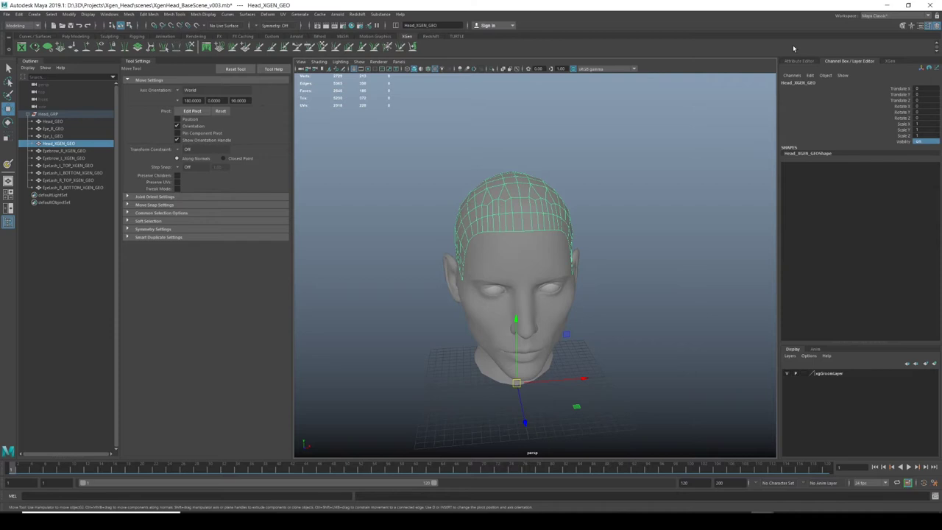
Check in the Plug-in Manager whether xgenToolkit.mll is loaded and set to auto load
left_click(109, 14)
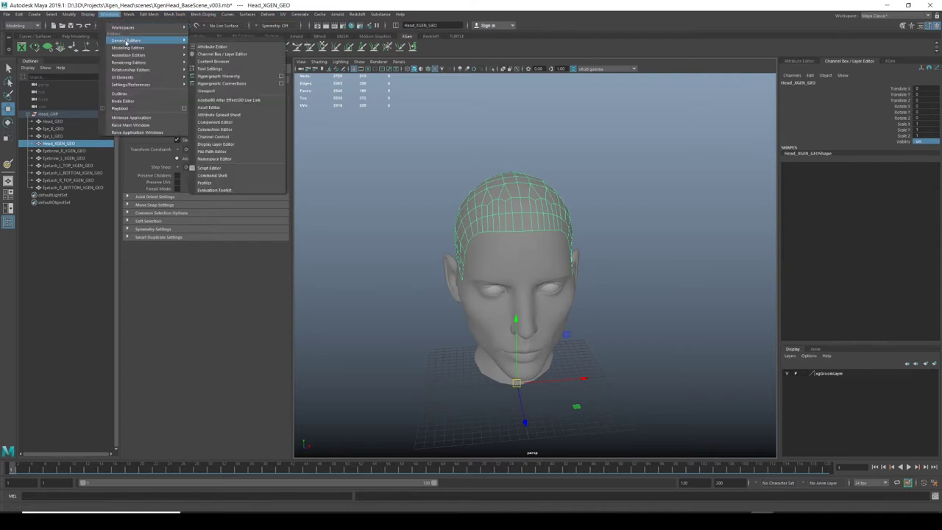
mouse_move(121, 49)
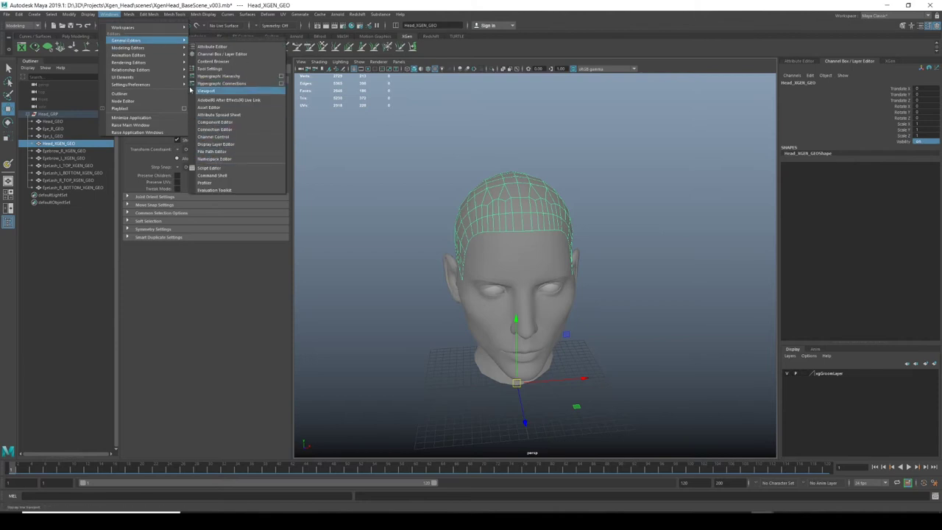
mouse_move(182, 85)
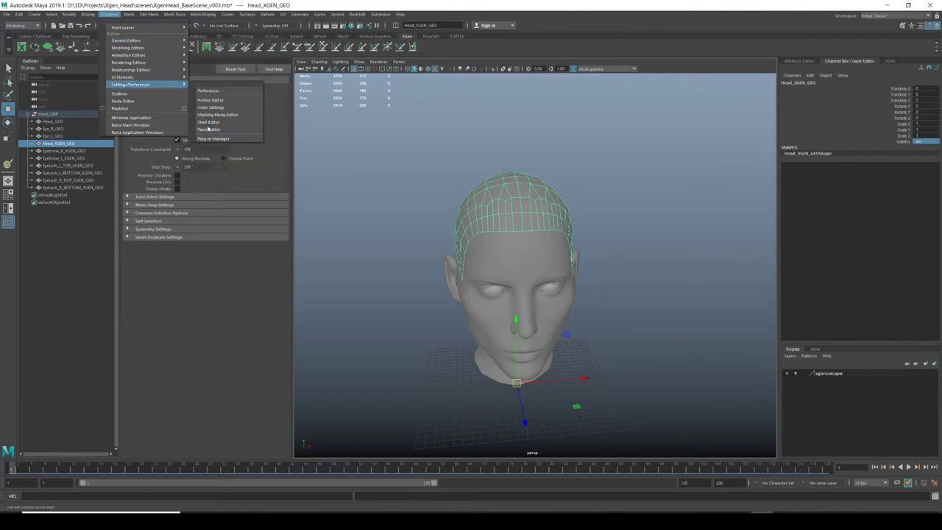
left_click(208, 138)
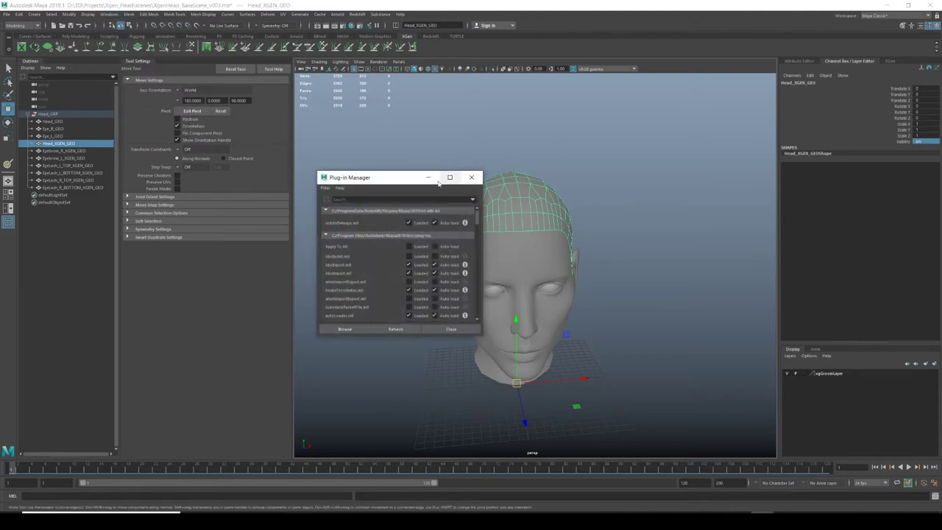
scroll(372, 265, "down", 5)
scroll(370, 267, "down", 10)
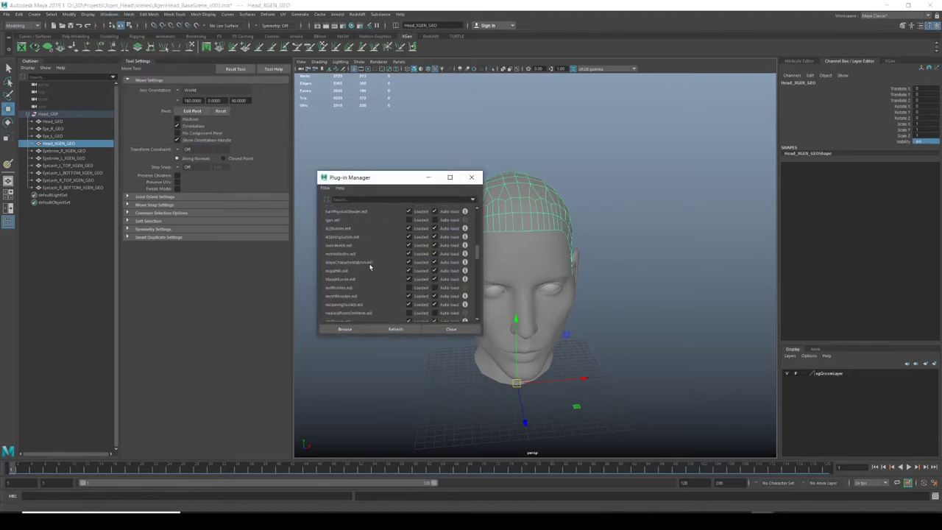
scroll(370, 267, "down", 5)
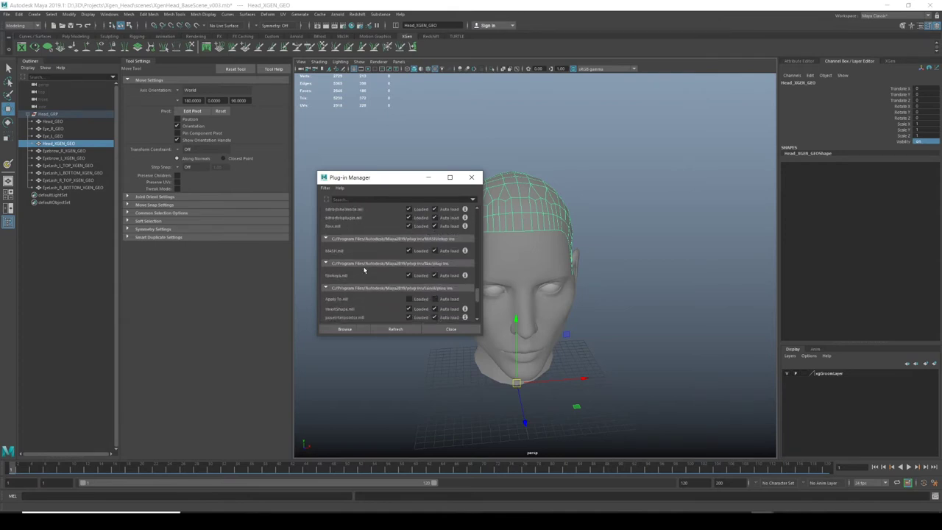
scroll(364, 270, "down", 5)
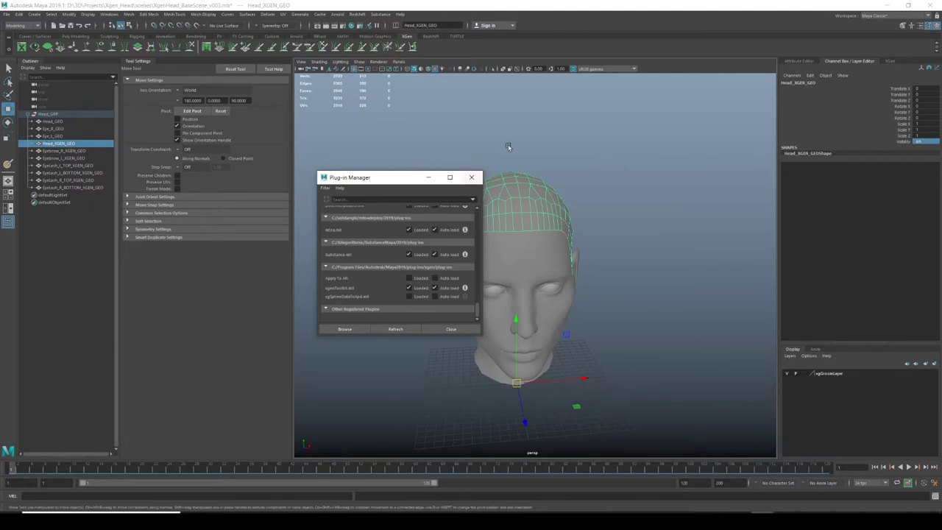
left_click(471, 177)
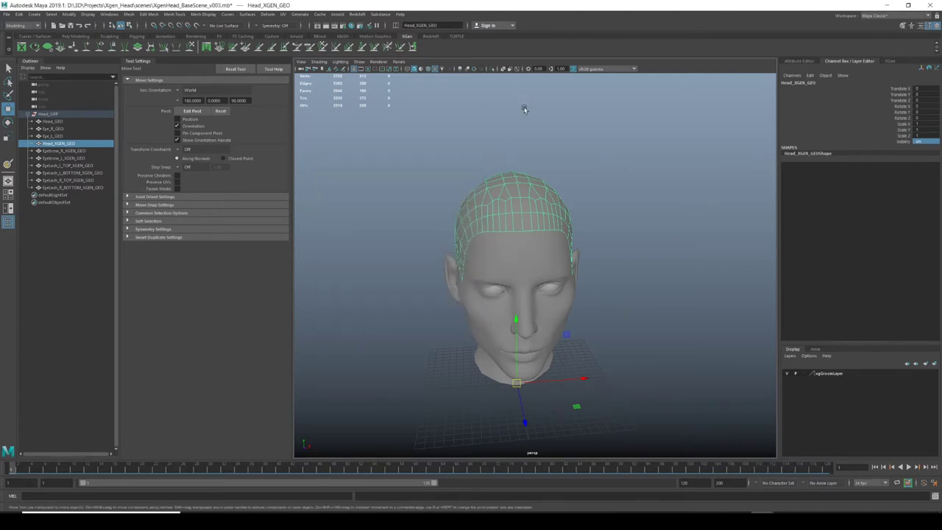
Display the XGen editor with the Head_XGEN_GEO scalp mesh selected
key("space")
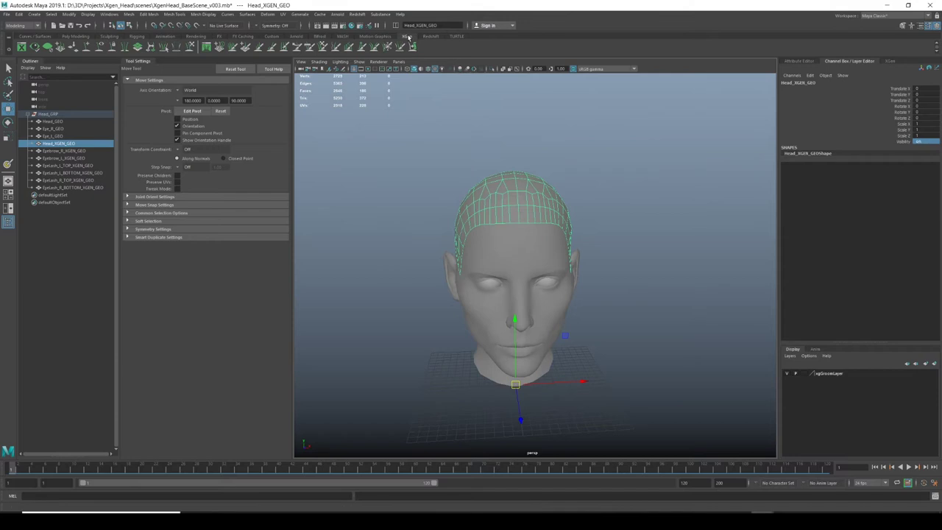
key("space")
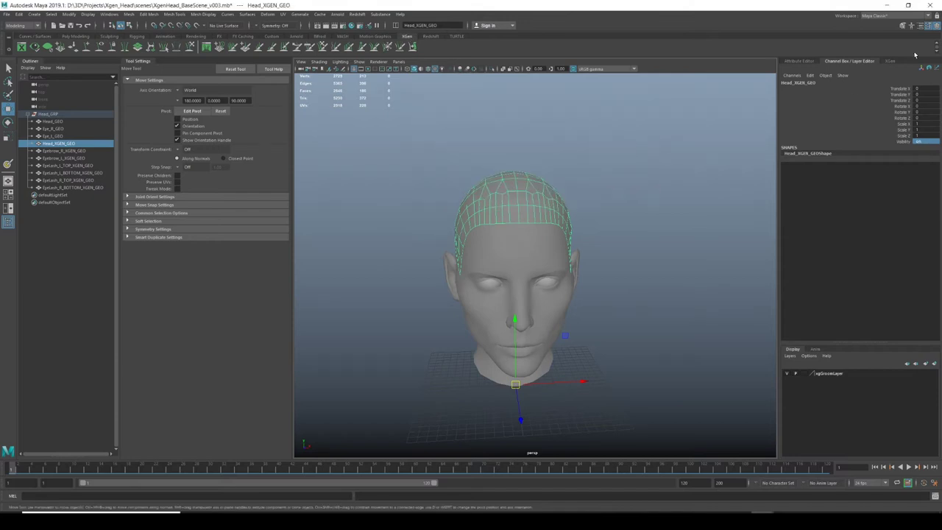
left_click(890, 62)
key("space")
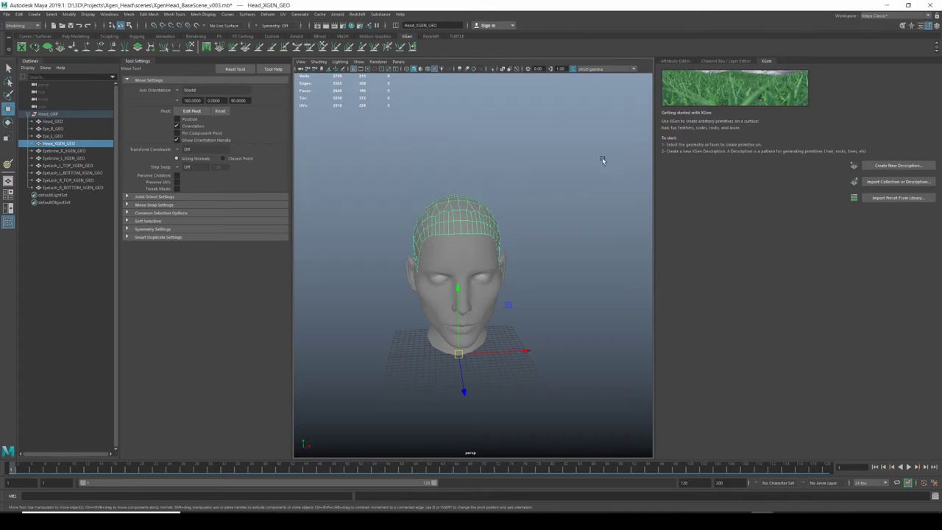
Examine how the Head_XGEN_GEO scalp mesh covers Head_GEO, ending with the scalp mesh selected
key("space")
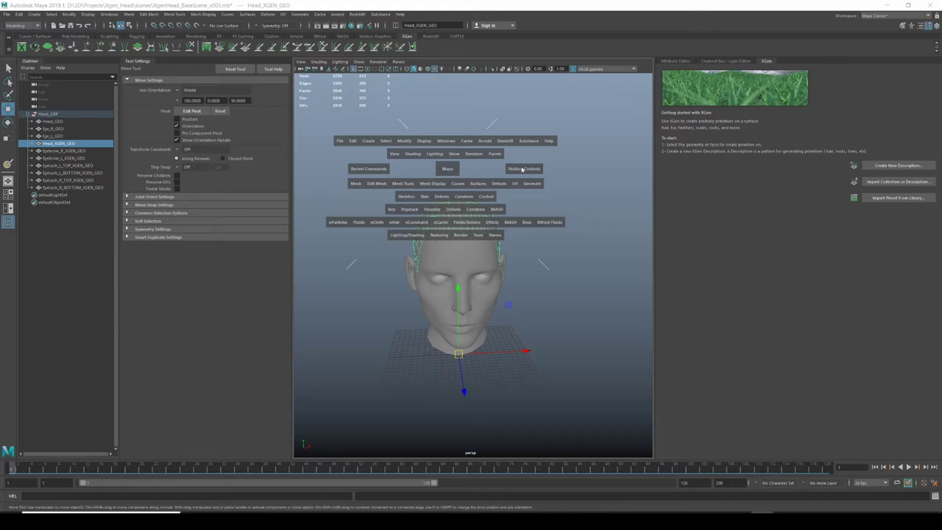
left_click(445, 141)
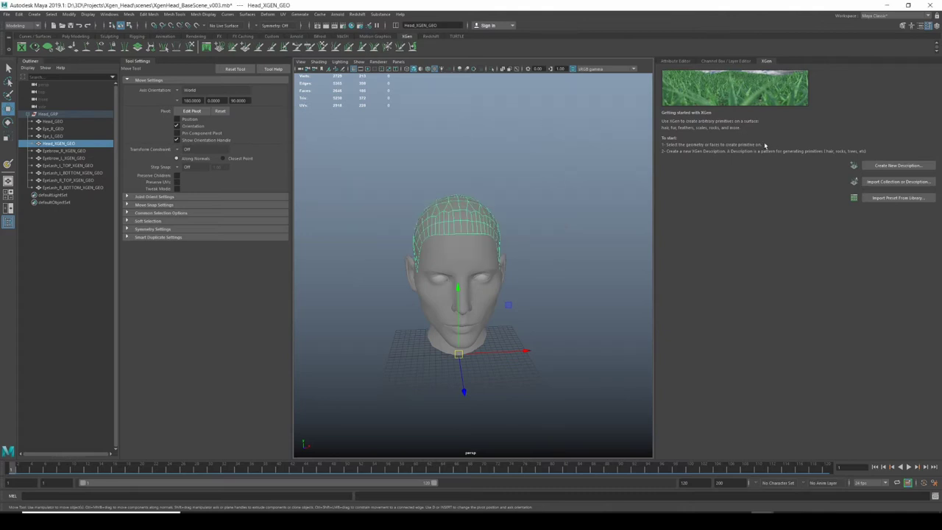
middle_click_drag(534, 153, 536, 182, "alt")
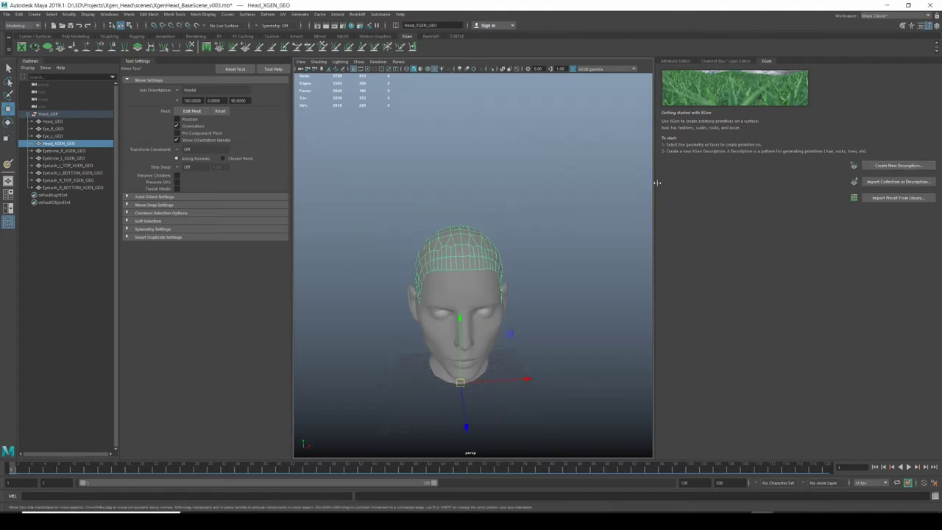
scroll(463, 284, "up", 4)
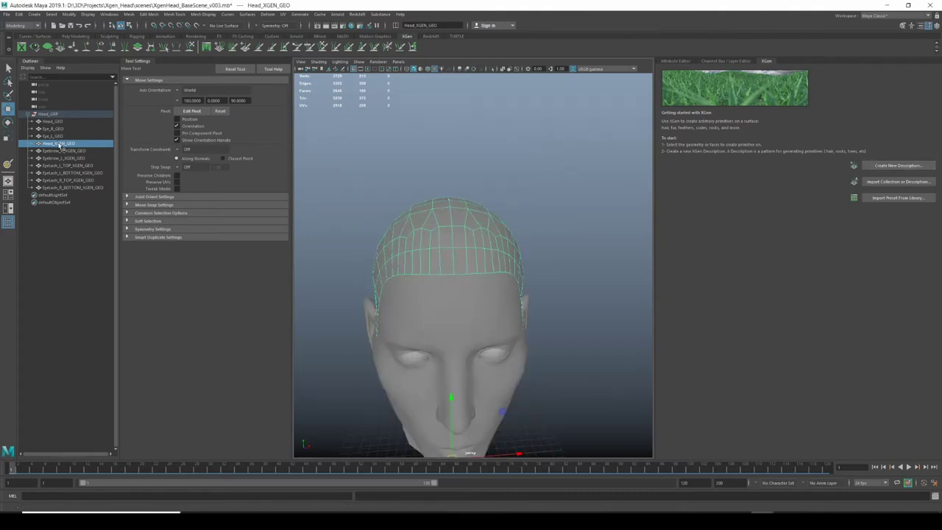
left_click_drag(446, 213, 421, 226, "alt")
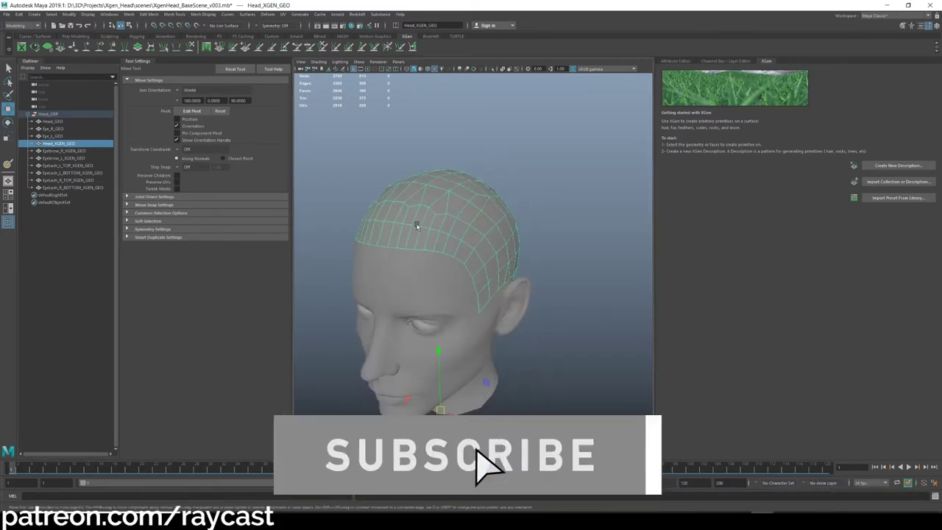
left_click_drag(496, 246, 530, 237, "alt")
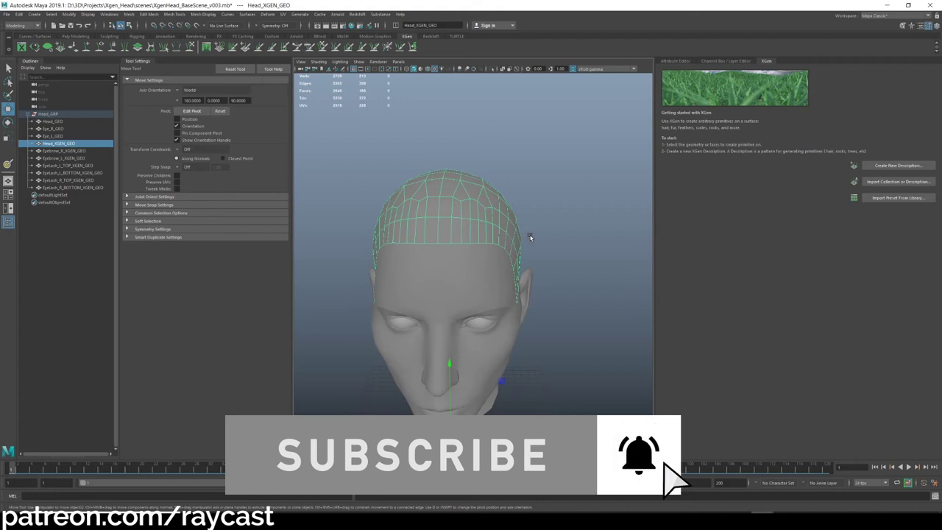
left_click_drag(520, 191, 424, 276, "alt")
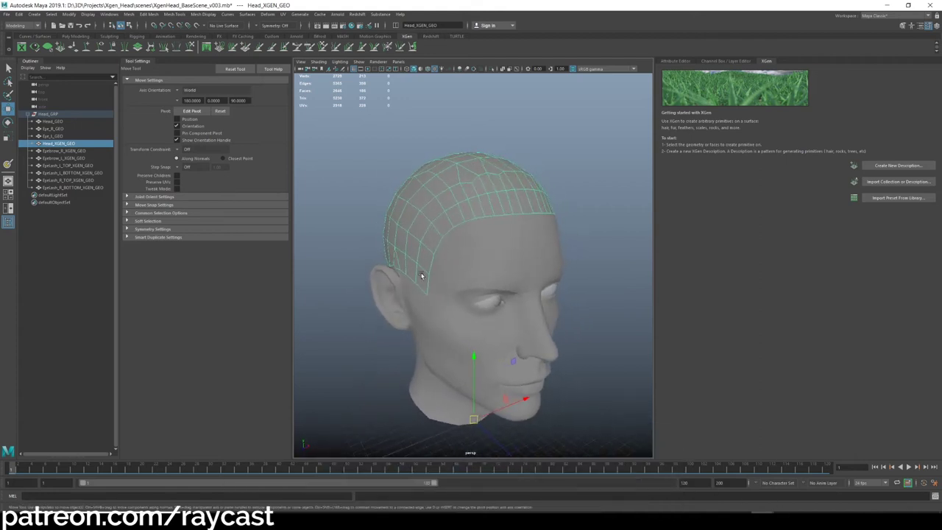
left_click(543, 246)
left_click_drag(542, 247, 557, 223, "alt")
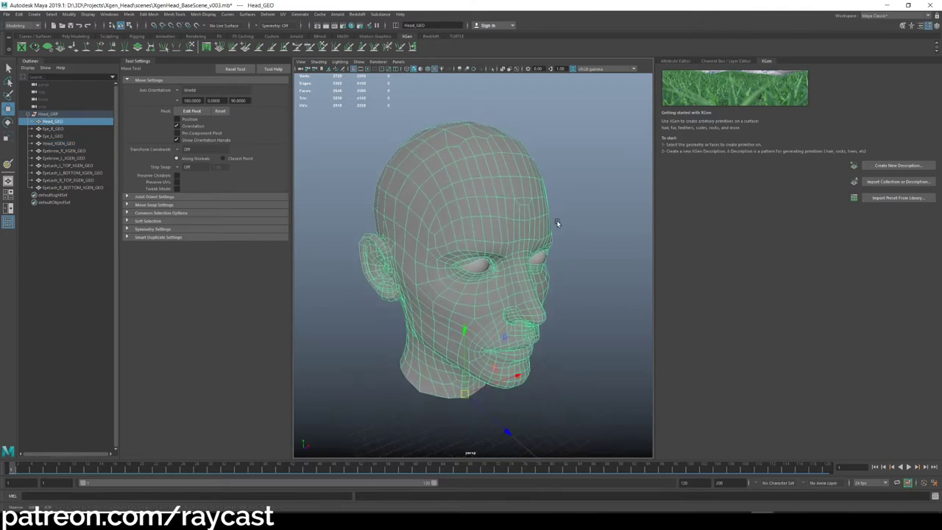
left_click(447, 172)
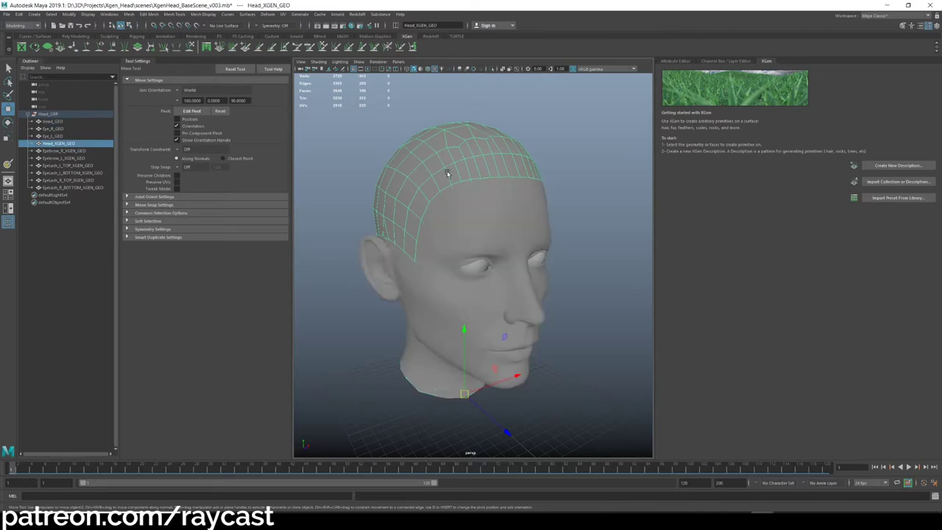
mouse_move(431, 172)
left_mouse_down("alt")
mouse_move(373, 178)
mouse_move(420, 174)
left_mouse_up("alt")
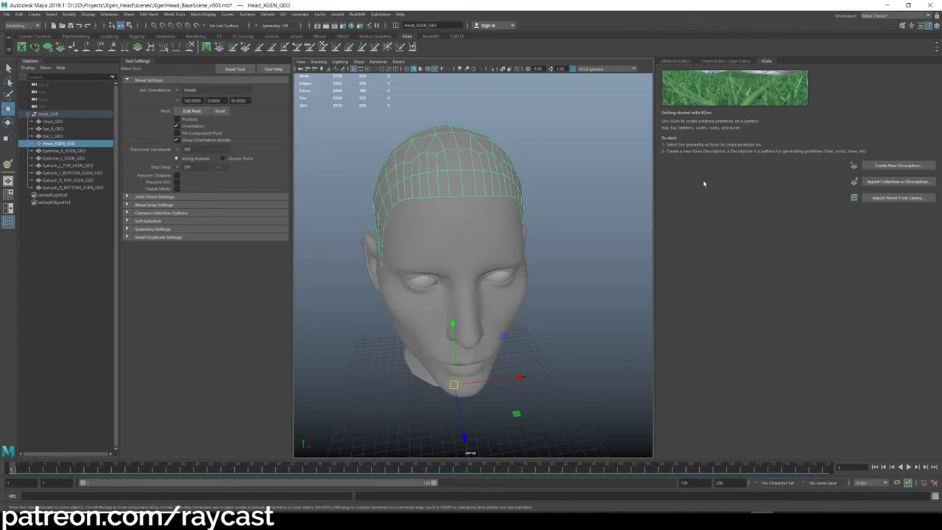
Start a new XGen description named HeadHair_DESC in a new collection named HeadHair_COL
left_click(896, 165)
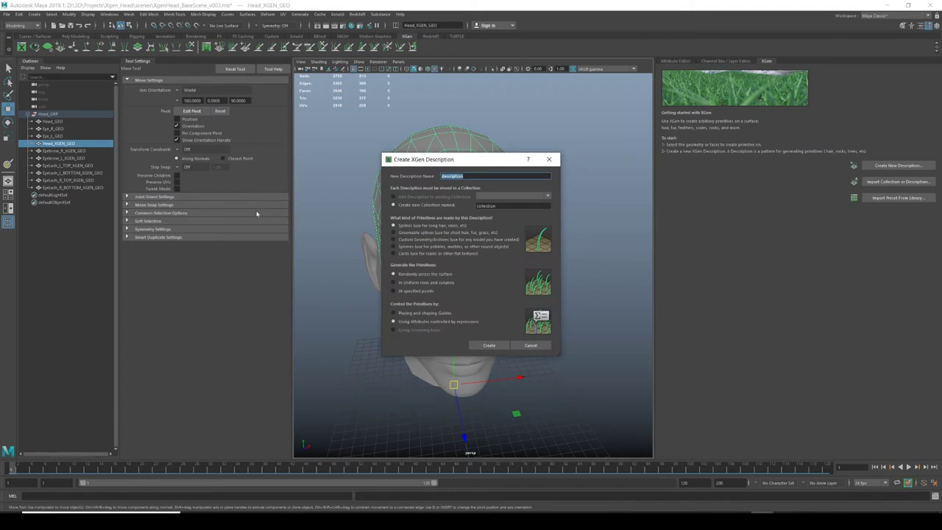
type("HeadHair_DESC")
key("Tab")
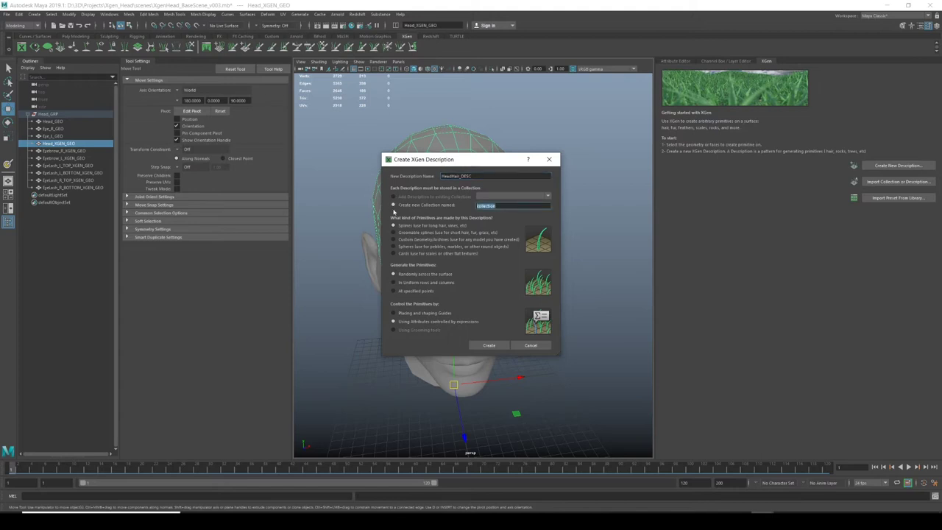
type("HeadHair_COL")
Create the spline description, generated randomly across the surface and controlled by placing and shaping guides
left_click(424, 316)
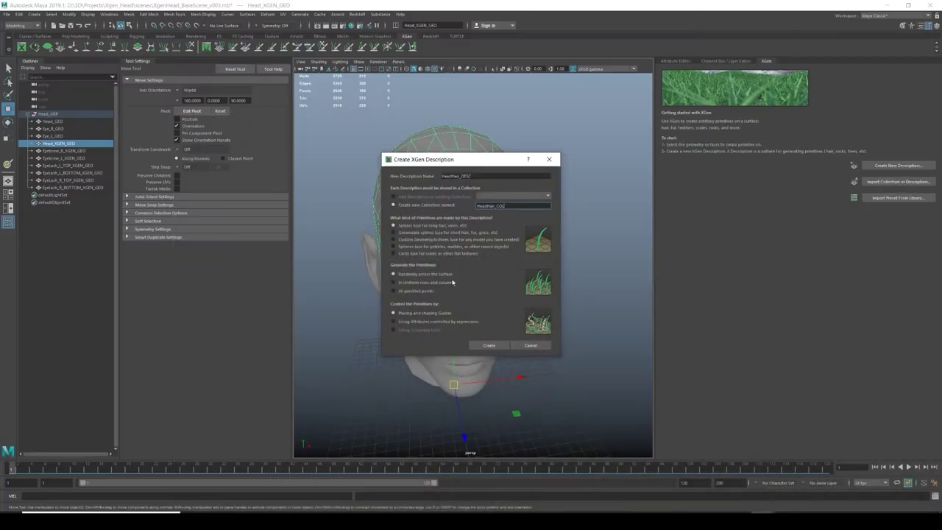
left_click(420, 325)
left_click(411, 283)
left_click(421, 274)
left_click(425, 322)
left_click(429, 315)
left_click(490, 346)
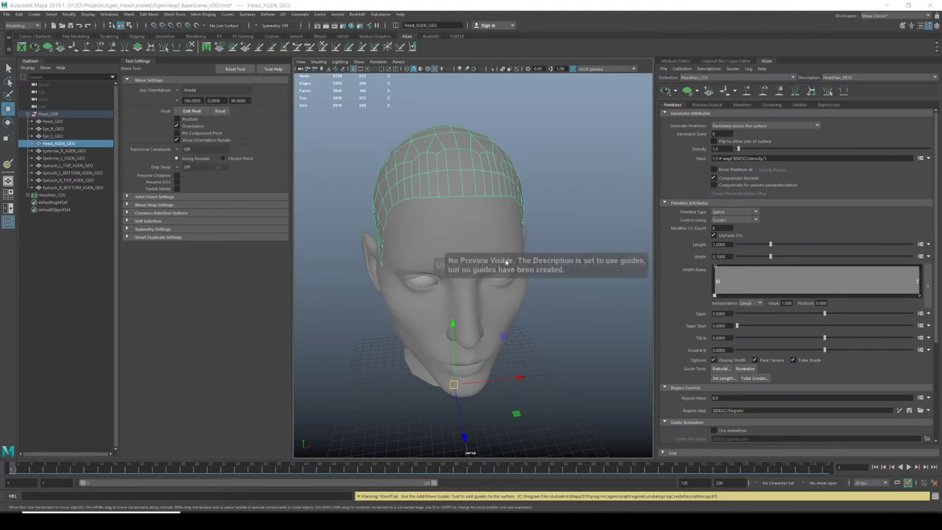
Set the hair description's density to 100
left_click_drag(491, 205, 484, 226, "alt")
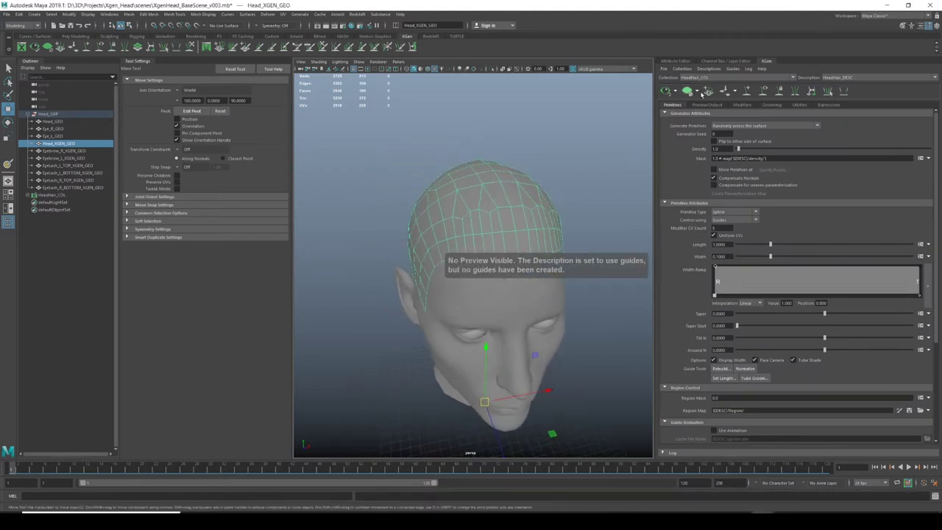
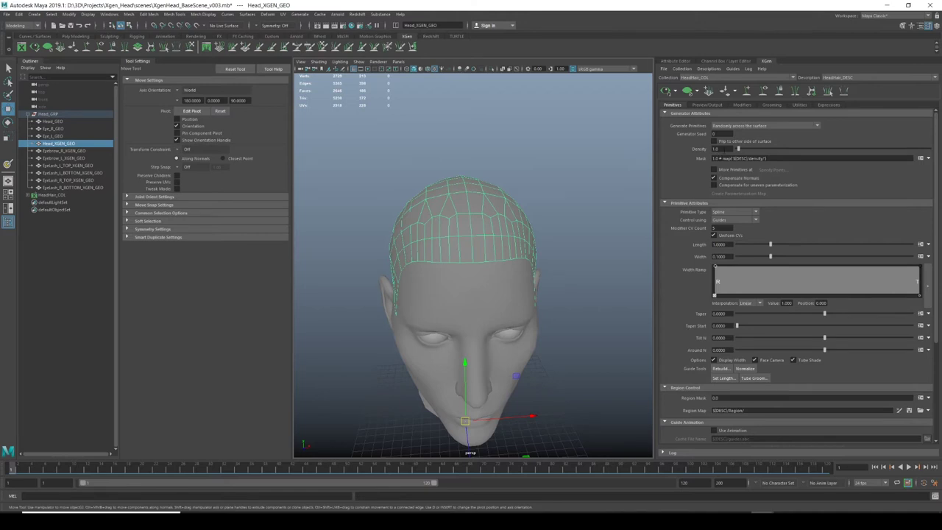
type("100")
key("Return")
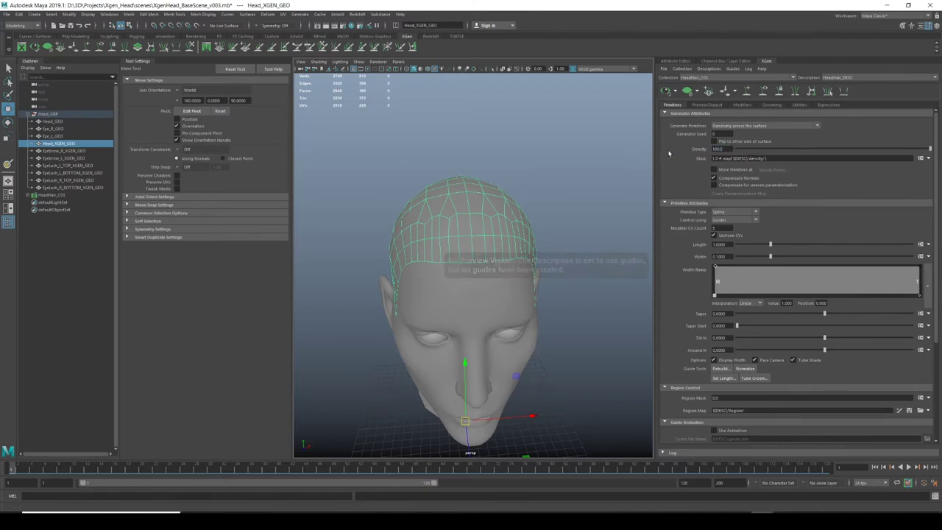
left_click_drag(442, 233, 483, 221, "alt")
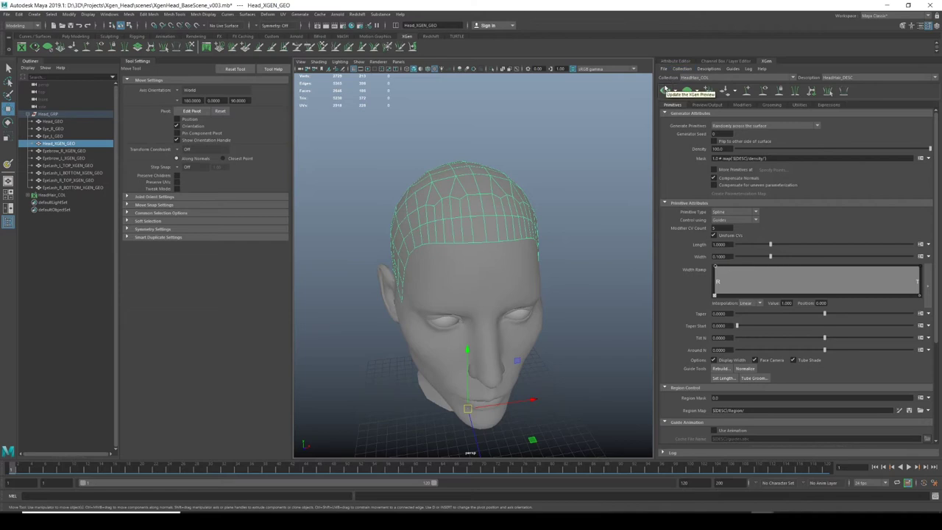
Add one guide at the front hairline of the scalp and scale it up into a long straight strand
left_click(747, 90)
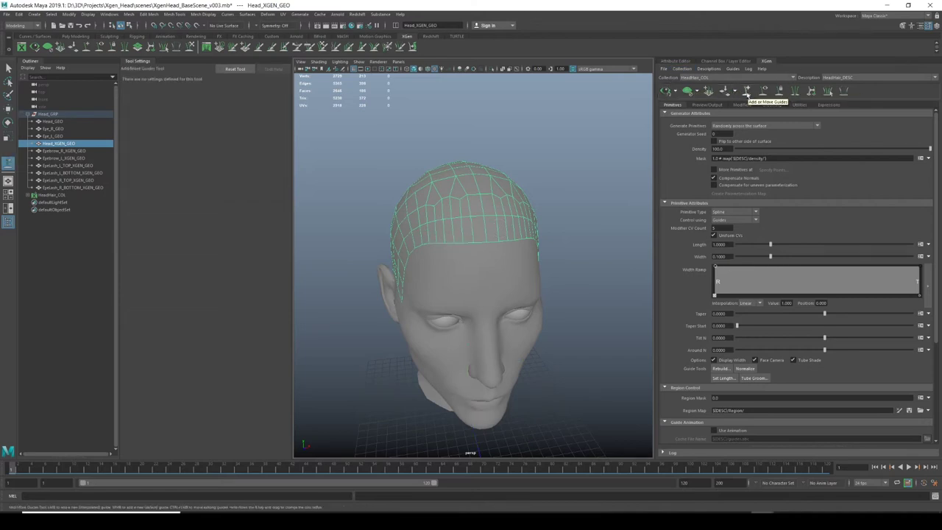
left_click(450, 242)
key("e")
key("r")
left_click_drag(458, 234, 587, 204)
key("w")
left_click_drag(475, 233, 297, 198, "alt")
middle_click_drag(370, 164, 444, 177, "alt")
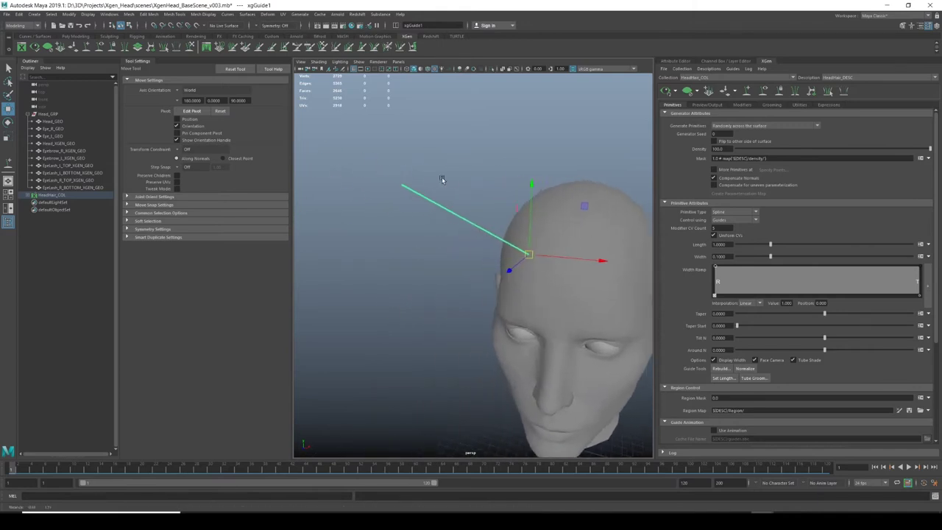
left_click_drag(444, 177, 434, 203, "alt")
Switch the guide to control-point editing, then move and rotate its outer points back over the top of the head
right_click(425, 188)
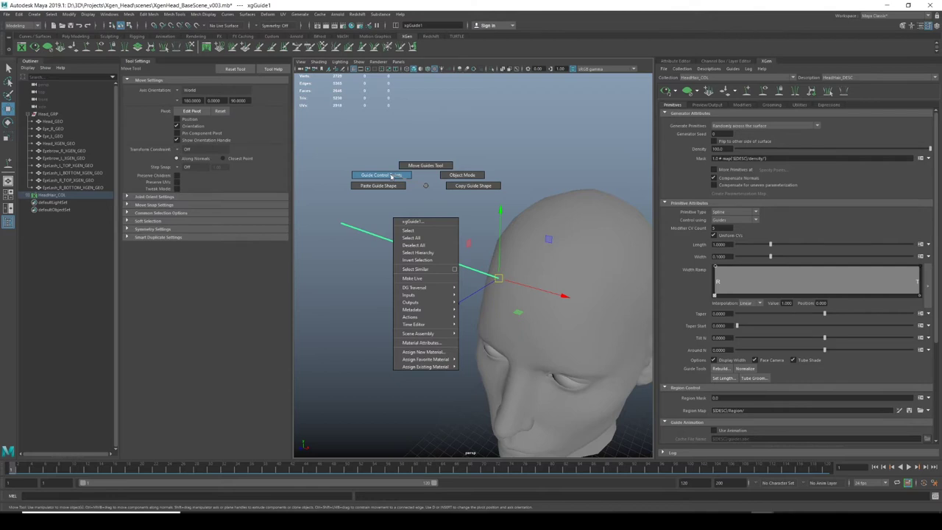
left_click(391, 177)
left_click_drag(374, 190, 342, 215, "alt")
scroll(346, 210, "down", 5)
scroll(399, 223, "up", 5)
middle_click_drag(387, 225, 501, 239, "alt")
left_click_drag(395, 225, 573, 214)
middle_click_drag(568, 214, 374, 208, "alt")
left_click_drag(386, 215, 453, 215)
key("e")
left_click_drag(452, 148, 471, 153)
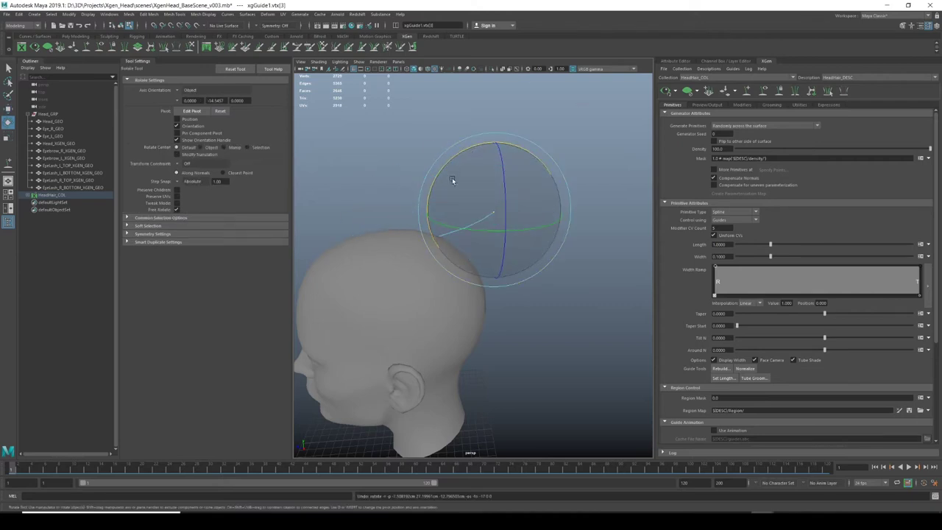
key("w")
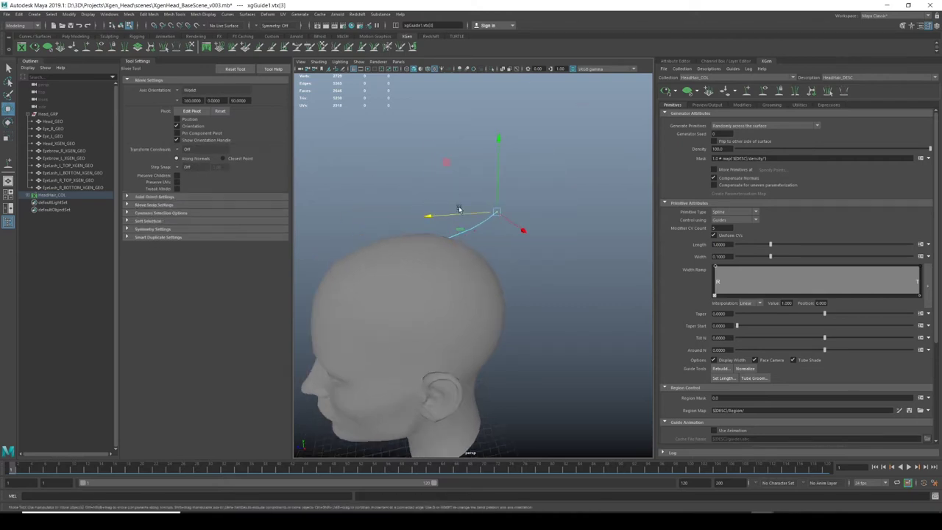
Reposition the guide's control points so the strand rises at the forehead and arcs back above the crown
key("4")
mouse_move(368, 190)
left_mouse_down()
mouse_move(358, 213)
mouse_move(381, 263)
left_mouse_up()
key("5")
left_click_drag(372, 223, 343, 150)
left_click_drag(471, 217, 434, 229)
left_click(464, 176)
key("ctrl+z")
left_click_drag(463, 190, 535, 196)
left_click(490, 203)
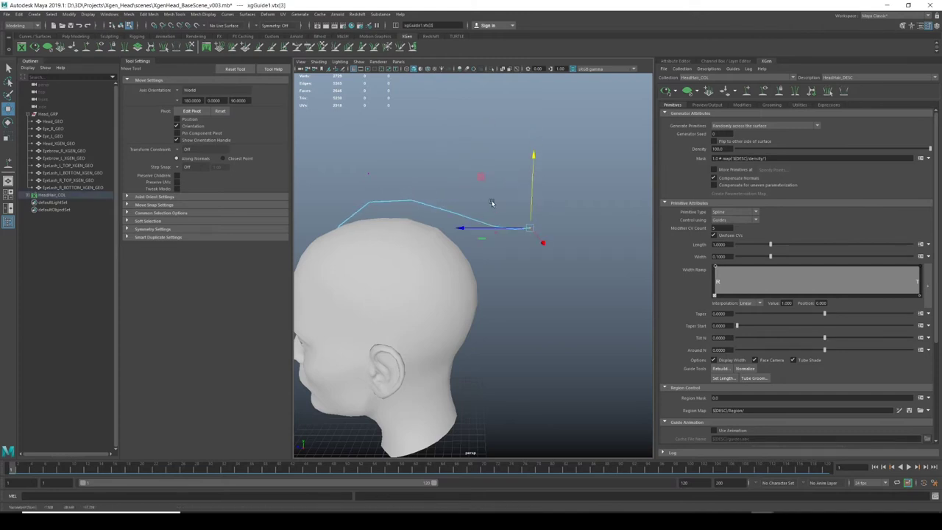
left_click(496, 210)
left_click_drag(472, 215, 447, 193)
Return the guide to object mode and rebuild it with a higher CV count for a smoother curve
right_click_drag(447, 187, 475, 177)
left_click_drag(443, 192, 538, 188, "alt")
left_click(538, 189)
left_click(464, 183)
left_click_drag(414, 220, 451, 215, "alt")
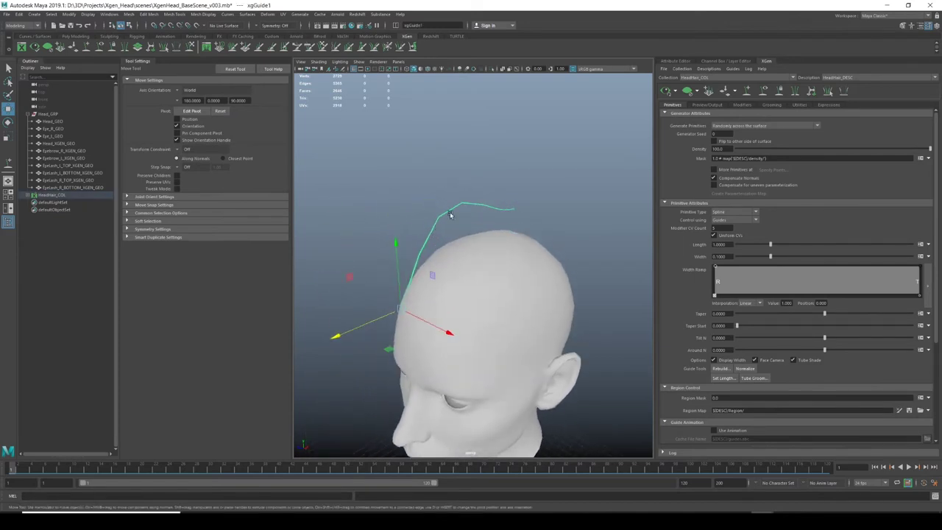
left_click(718, 370)
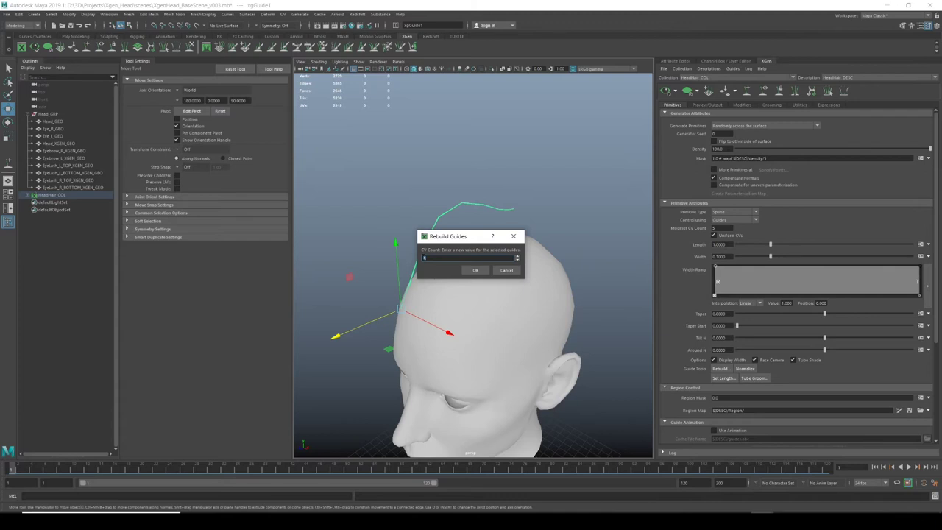
key("Return")
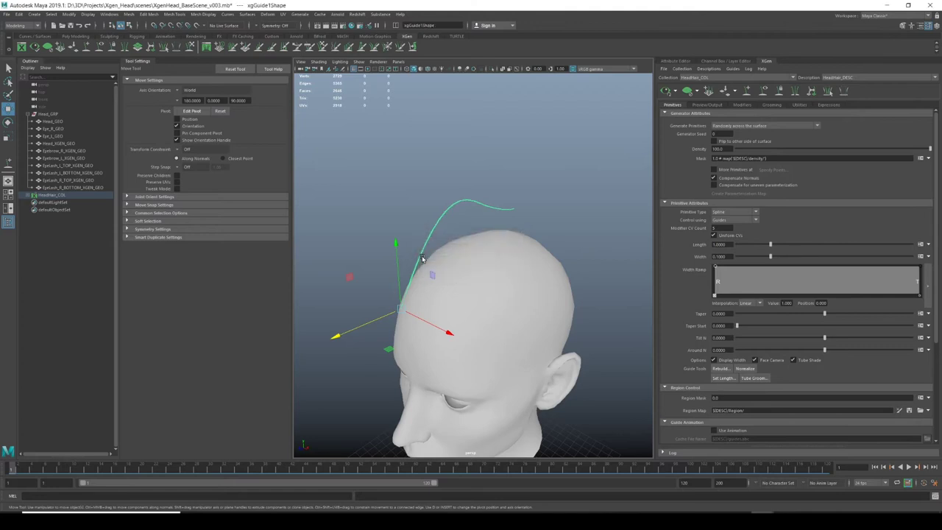
Inspect the rebuilt guide's control points and return to object mode
left_click_drag(426, 249, 414, 194, "alt")
right_click_drag(415, 194, 398, 192)
left_click_drag(410, 204, 488, 212, "alt")
mouse_move(488, 213)
right_mouse_down()
mouse_move(481, 204)
mouse_move(495, 204)
right_mouse_up()
left_click_drag(466, 182, 514, 198, "alt")
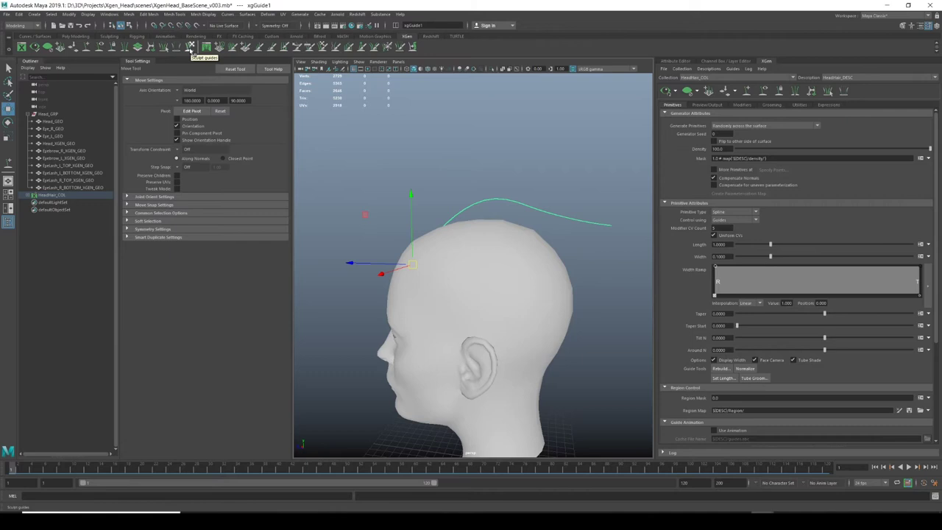
Bend the guide down behind the head with the Sculpt Guides tool, using a smaller brush
left_click(190, 47)
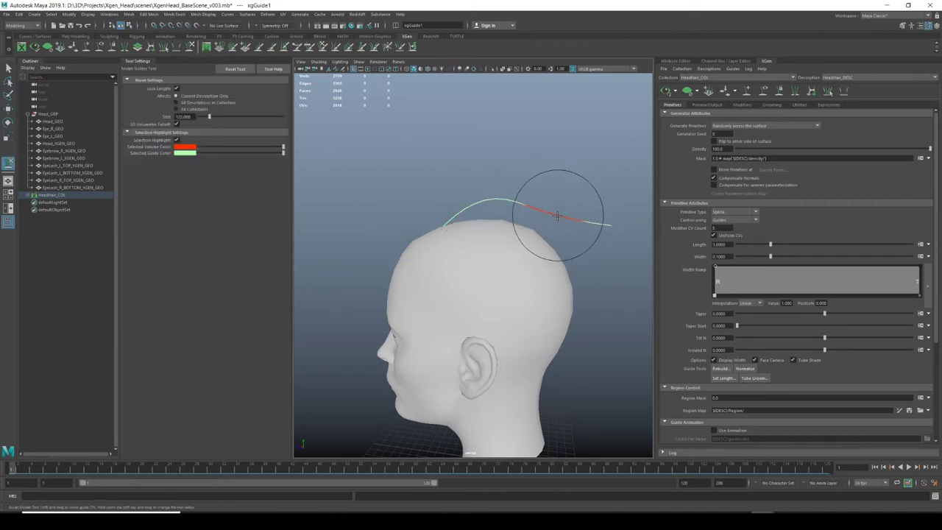
mouse_move(562, 209)
left_mouse_down("shift")
mouse_move(530, 208)
mouse_move(574, 210)
mouse_move(538, 214)
mouse_move(570, 206)
mouse_move(543, 211)
mouse_move(565, 211)
mouse_move(564, 185)
mouse_move(538, 187)
mouse_move(606, 223)
mouse_move(638, 267)
mouse_move(639, 303)
left_mouse_up("shift")
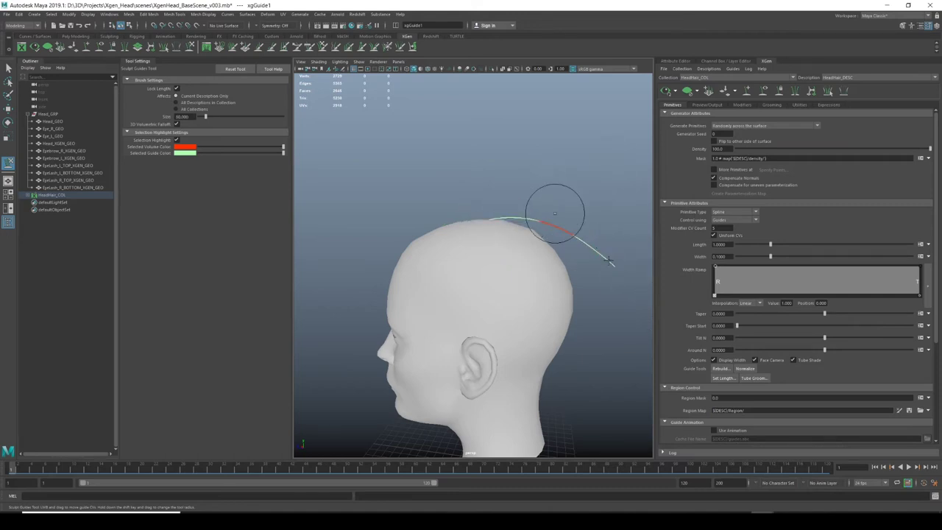
mouse_move(610, 267)
left_mouse_down()
mouse_move(587, 340)
mouse_move(589, 397)
left_mouse_up()
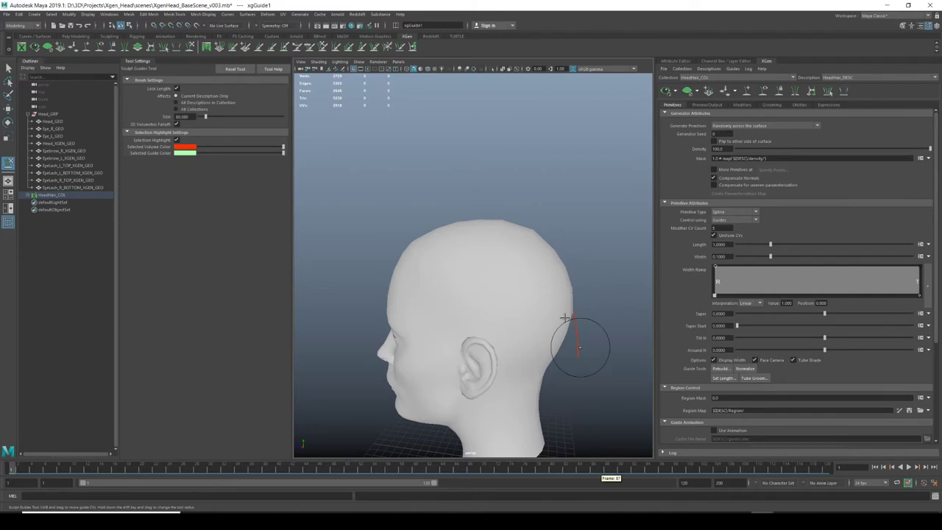
Sculpt the guide outward from the head in wireframe display, check it from several sides, and return to shaded display
middle_click_drag(560, 309, 511, 234, "alt")
key("4")
mouse_move(511, 233)
left_mouse_down("alt")
mouse_move(406, 239)
mouse_move(529, 231)
left_mouse_up("alt")
key("5")
key("4")
mouse_move(452, 206)
left_mouse_down()
mouse_move(466, 159)
mouse_move(461, 112)
left_mouse_up()
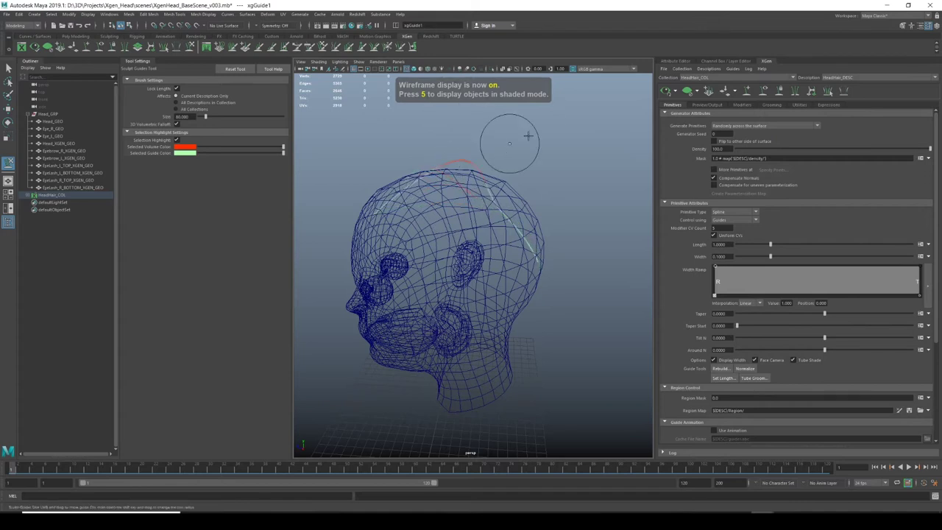
mouse_move(495, 192)
left_mouse_down()
mouse_move(554, 179)
mouse_move(518, 215)
mouse_move(434, 203)
left_mouse_up()
middle_click_drag(431, 210, 510, 208, "alt")
left_click_drag(510, 208, 489, 200, "alt")
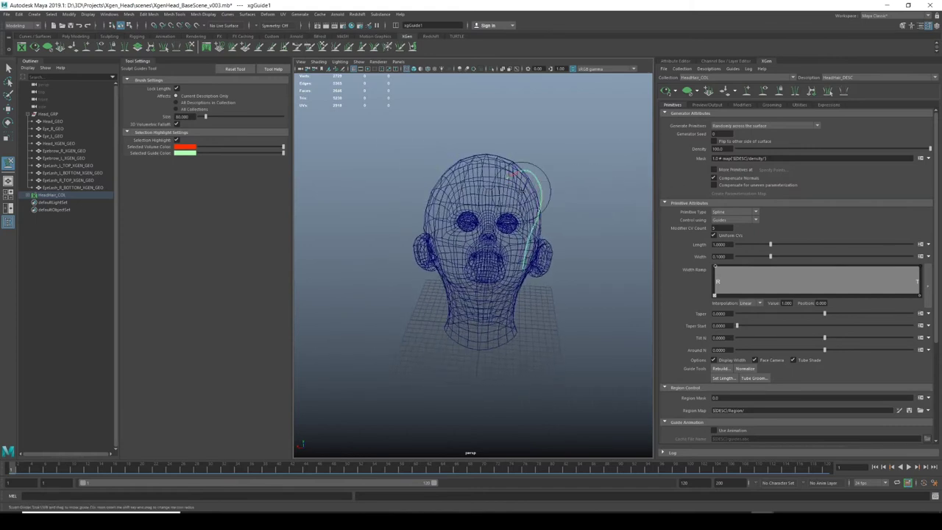
mouse_move(564, 196)
left_mouse_down("alt")
mouse_move(642, 184)
mouse_move(631, 179)
left_mouse_up("alt")
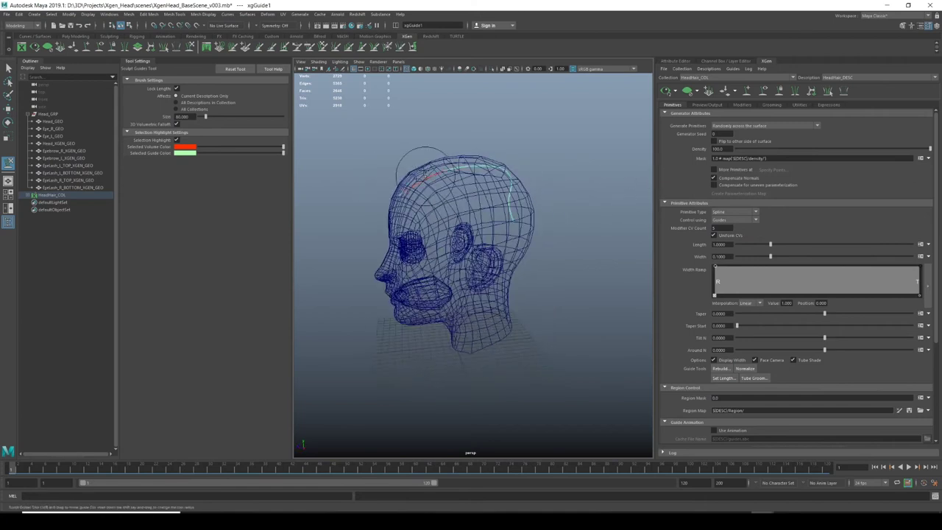
left_click_drag(416, 169, 472, 171, "alt")
key("5")
left_click_drag(337, 176, 521, 177, "alt")
key("w")
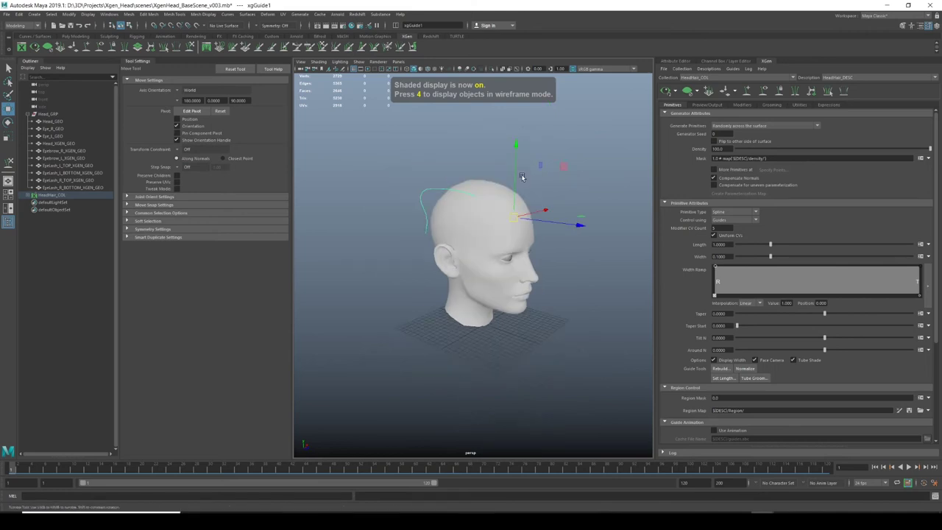
Switch the guide to vertex mode, select a control point above the head and try moving it upward
right_click_drag(463, 163, 436, 157)
left_click_drag(435, 159, 479, 200, "alt")
left_click(489, 199)
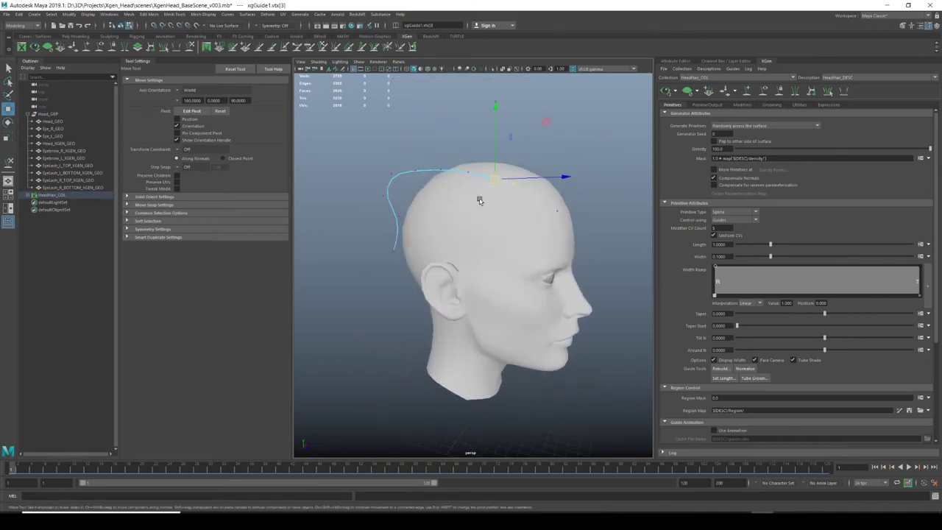
left_click_drag(490, 166, 497, 179)
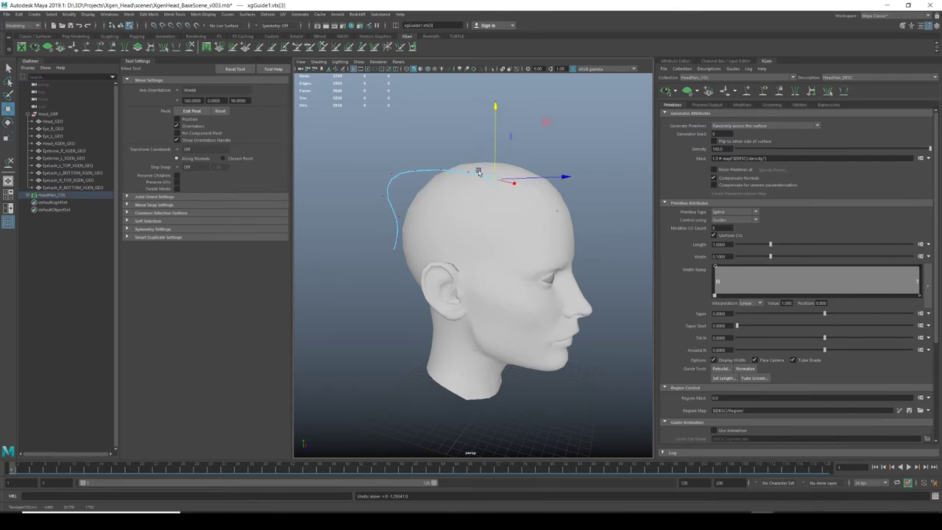
Toggle soft selection, adjust its falloff radius and pull the guide's control points closer around the scalp
key("b")
left_click_drag(461, 147, 531, 136)
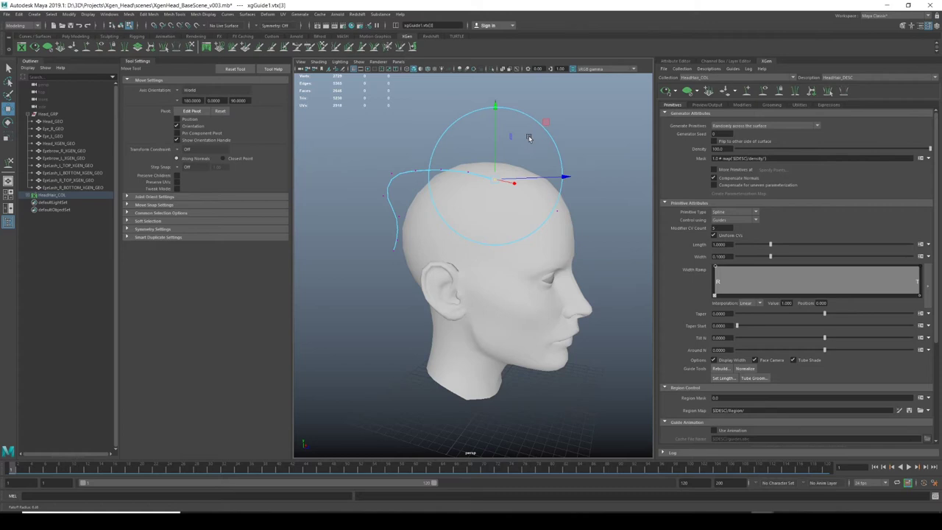
left_click_drag(482, 160, 486, 189, "alt")
left_click_drag(552, 197, 608, 214, "alt")
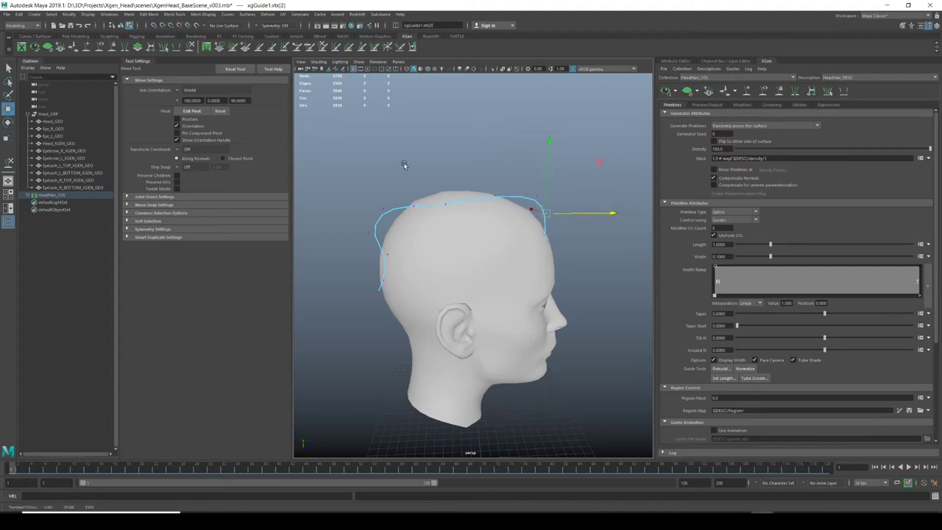
Move the guide's control points individually so it arches above the crown and falls behind the head and neck
left_click(495, 193)
left_click_drag(495, 181, 495, 159)
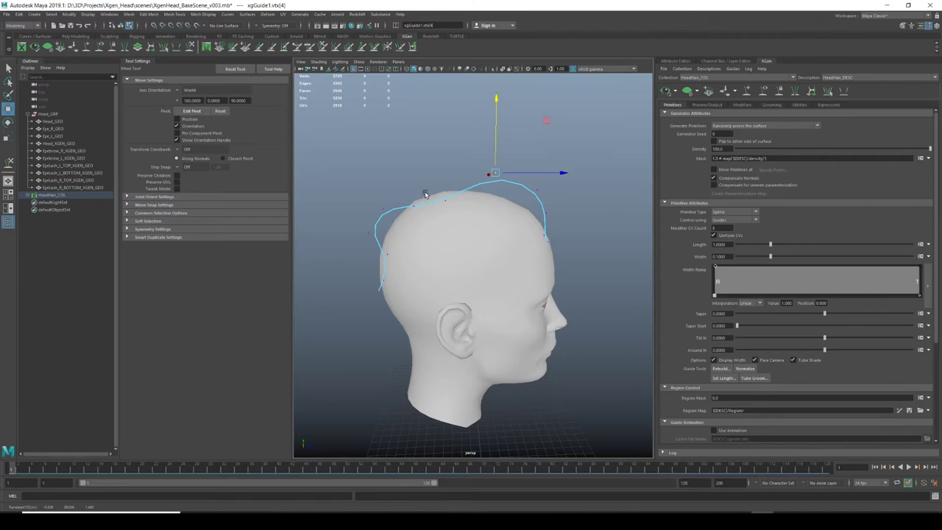
left_click(445, 198)
left_click_drag(445, 190, 414, 171)
left_click(411, 197)
middle_click_drag(377, 201, 395, 154, "alt")
left_click_drag(351, 209, 410, 286)
left_click(407, 173, "shift")
left_click_drag(398, 182, 555, 190)
left_click(400, 297)
left_click(395, 275)
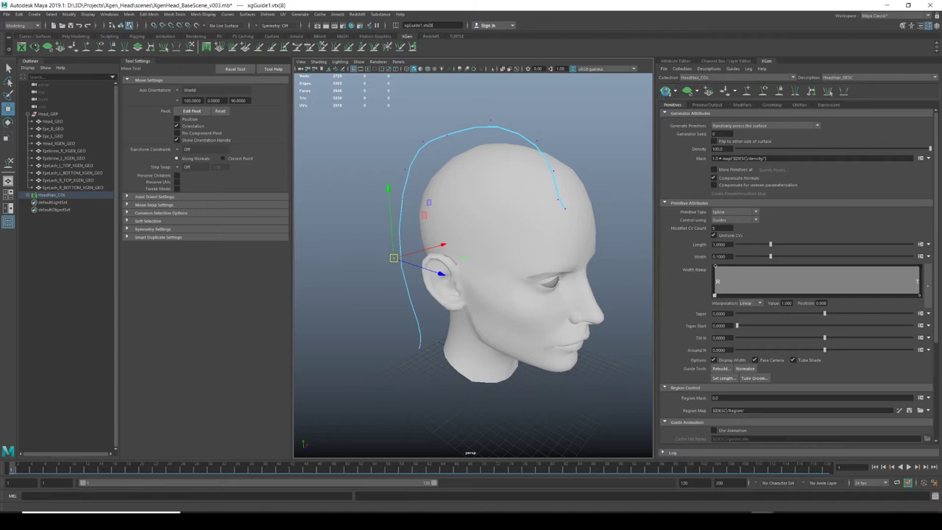
Activate the Add or Move Guides tool and check the forehead placement area in wireframe and shaded display
left_click_drag(579, 145, 531, 155, "alt")
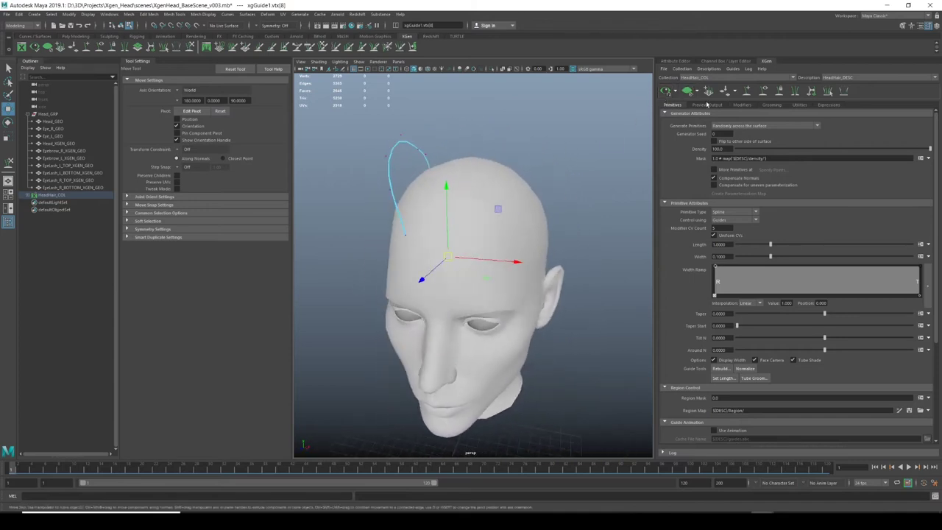
left_click(748, 92)
left_click_drag(406, 277, 385, 265, "alt")
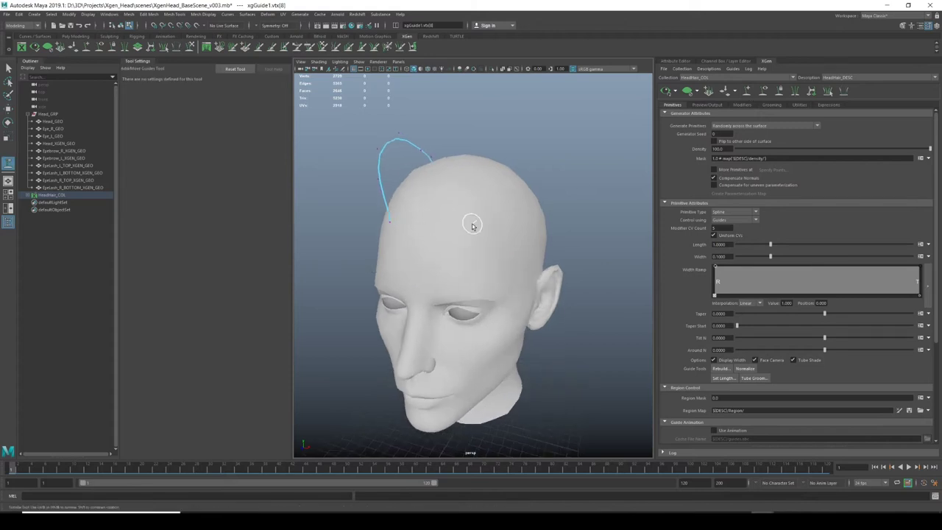
key("5")
key("4")
key("5")
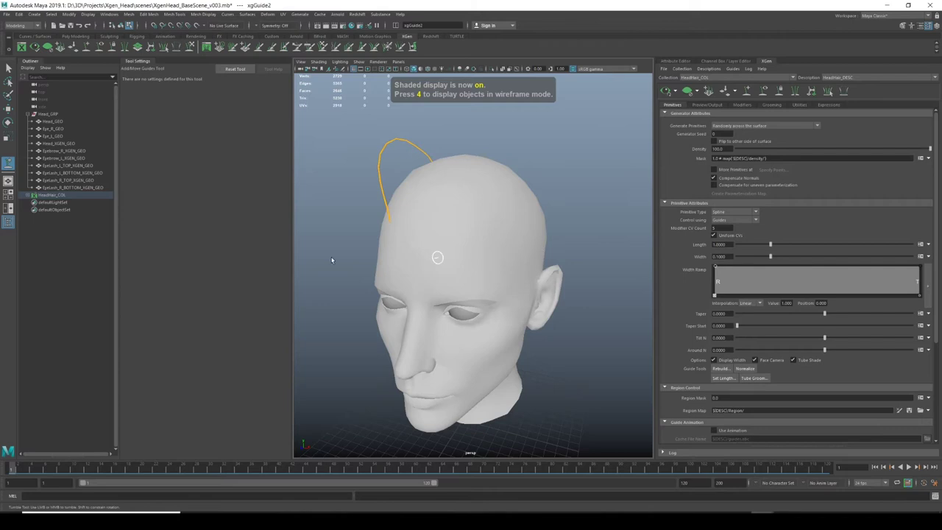
Hide Head_GEO to expose the scalp mesh and return to the XGen settings
left_click(50, 122)
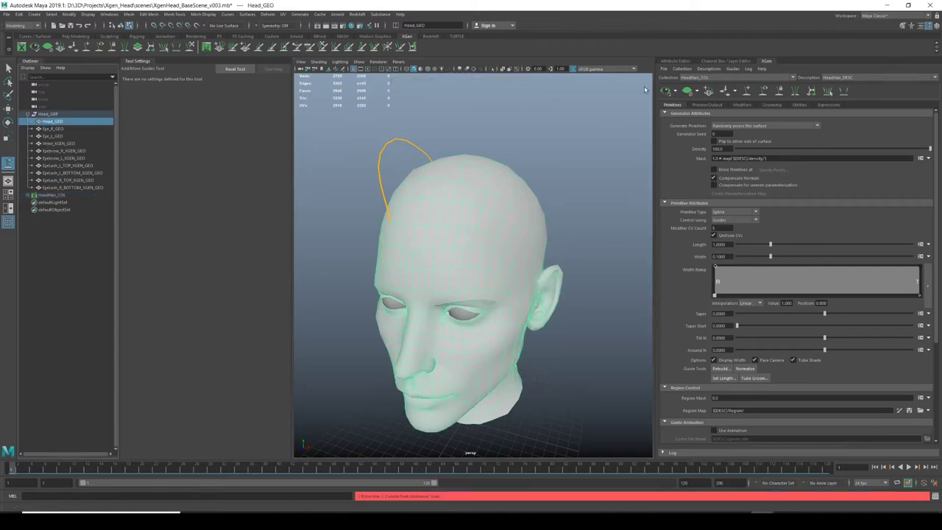
left_click(703, 61)
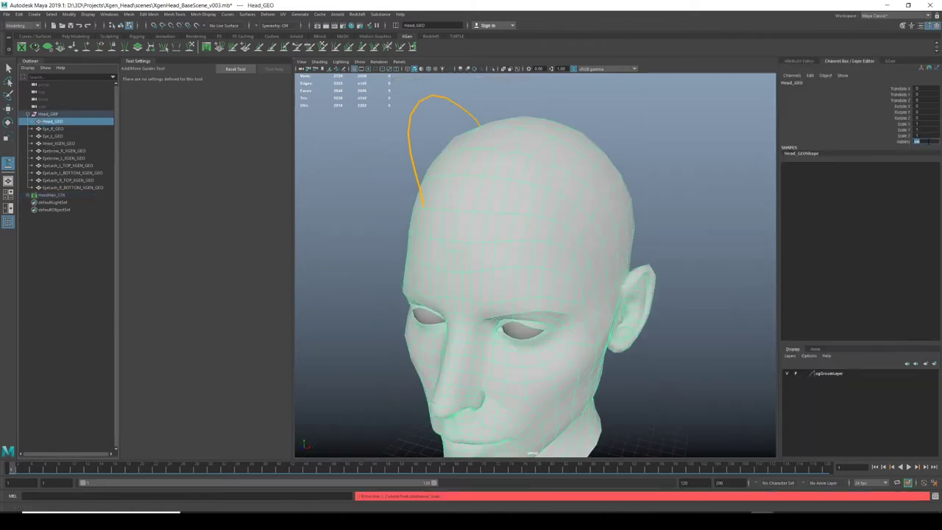
key("ctrl+h")
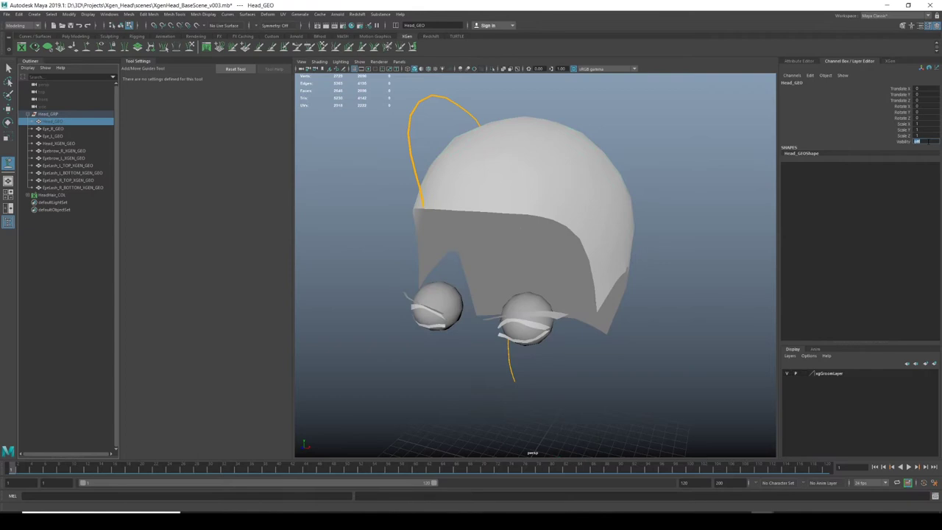
left_click(891, 62)
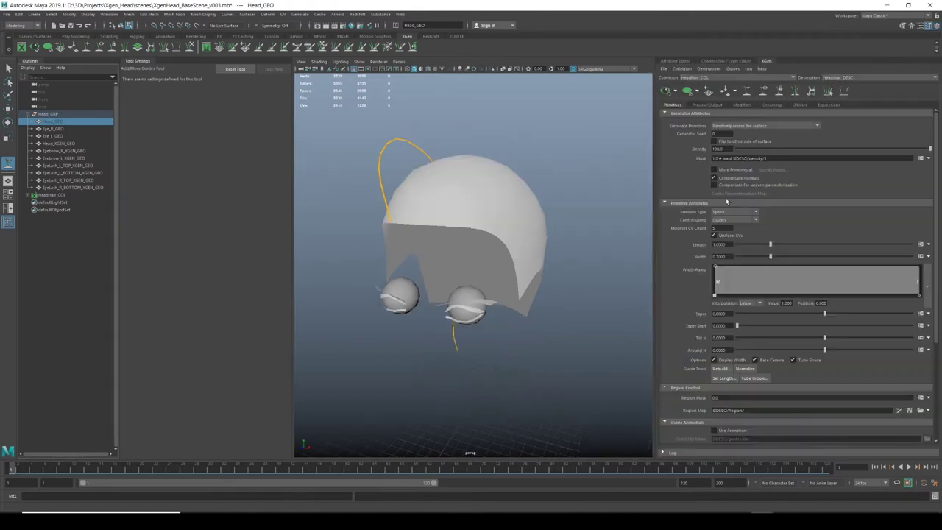
Place a new guide at the scalp's front hairline, opposite the shaped guide, and activate the Scale tool
left_click(448, 227)
mouse_move(503, 240)
left_mouse_down("alt")
mouse_move(540, 227)
mouse_move(501, 234)
left_mouse_up("alt")
right_click_drag(500, 234, 509, 215, "alt")
left_click(494, 177)
left_click_drag(545, 193, 633, 158, "alt")
key("r")
left_click_drag(383, 243, 407, 237, "alt")
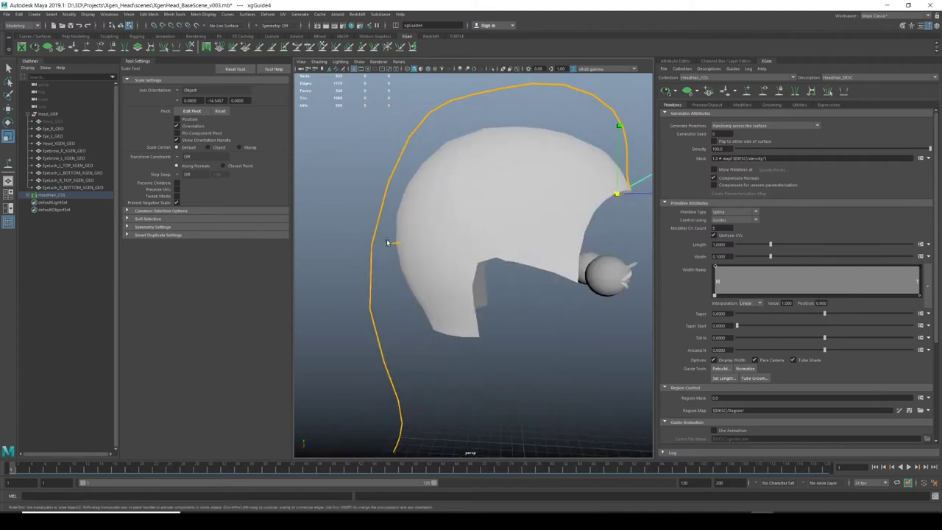
Return the shaped guide to object mode and clear the selection
key("w")
right_click_drag(396, 245, 432, 238)
left_click(392, 244)
scroll(394, 248, "up", 3)
right_click(395, 249)
left_click(369, 239)
left_click(368, 247)
scroll(325, 272, "down", 5)
left_click_drag(325, 272, 457, 223, "alt")
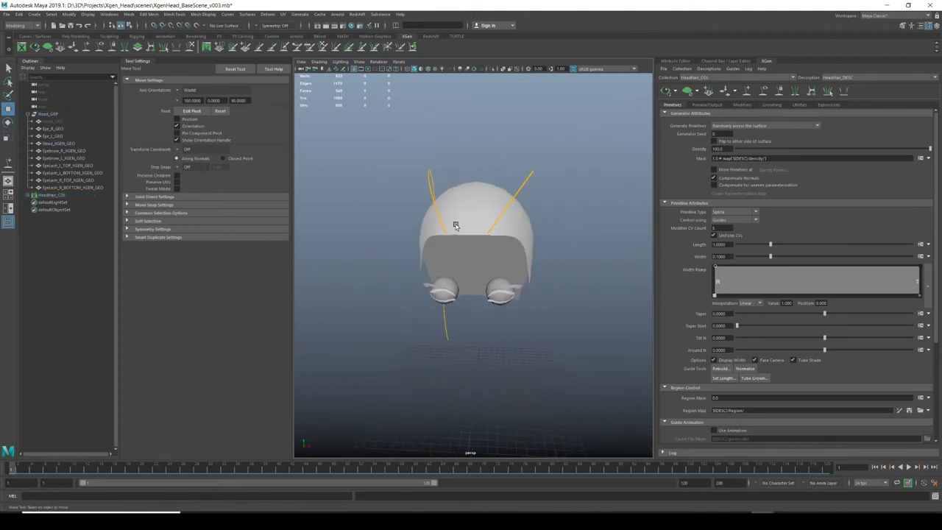
Scale up the new front guide to make it much longer
left_click(530, 175)
middle_click_drag(498, 205, 448, 216, "alt")
key("r")
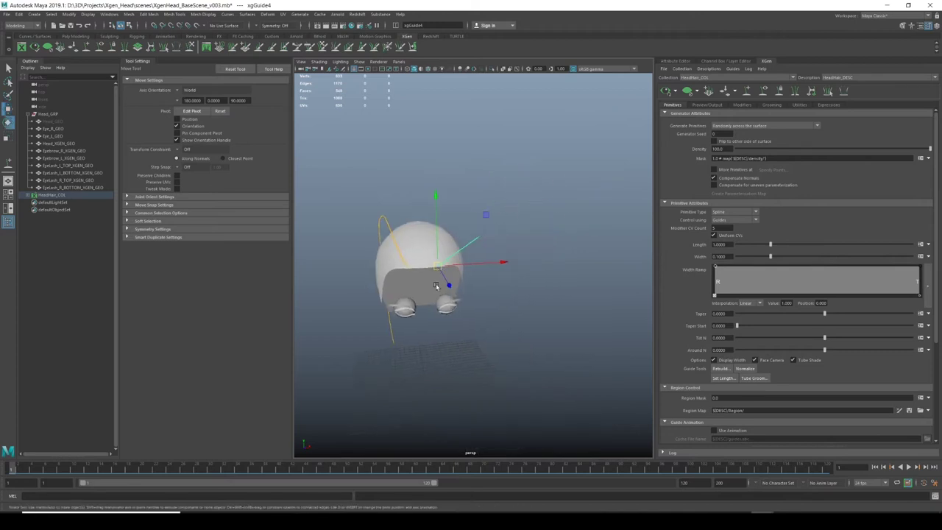
left_click_drag(438, 265, 483, 256)
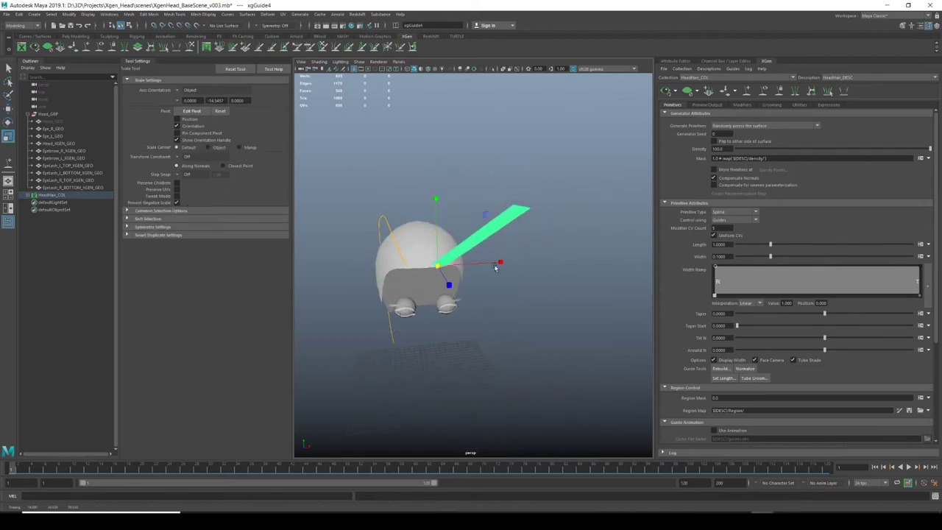
key("w")
Rebuild the lengthened guide with more control points and select its tip control point in vertex mode
left_click(723, 368)
key("Return")
left_click_drag(455, 208, 519, 243, "alt")
right_click_drag(532, 242, 488, 231)
left_click(596, 223)
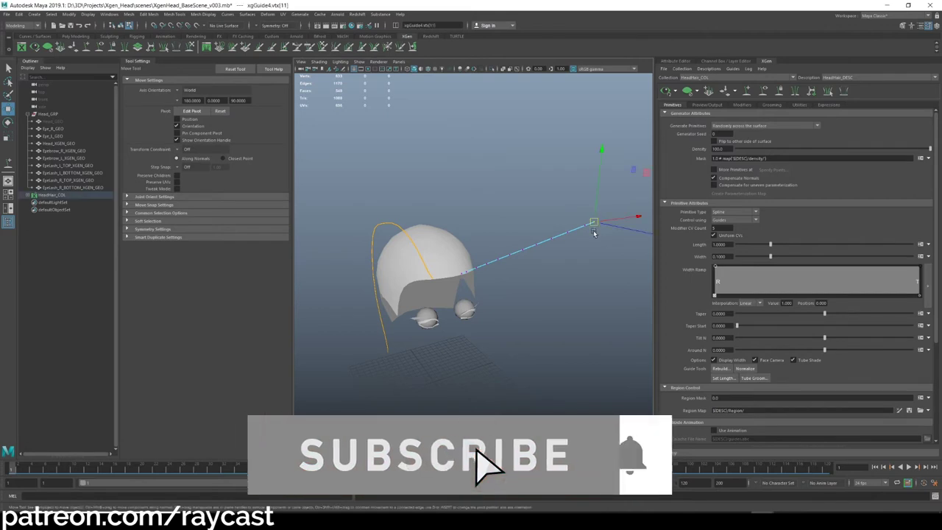
Bend the guide back over the head by moving and rotating its tip with soft selection
left_click_drag(637, 230, 595, 220)
key("ctrl+z")
key("b")
left_click_drag(480, 222, 358, 176)
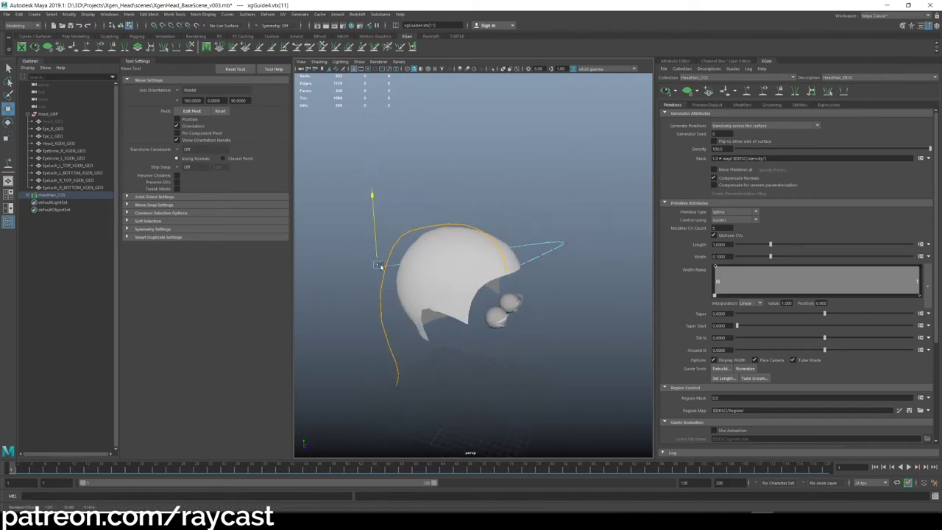
key("e")
mouse_move(421, 246)
left_mouse_down()
mouse_move(429, 250)
mouse_move(421, 253)
left_mouse_up()
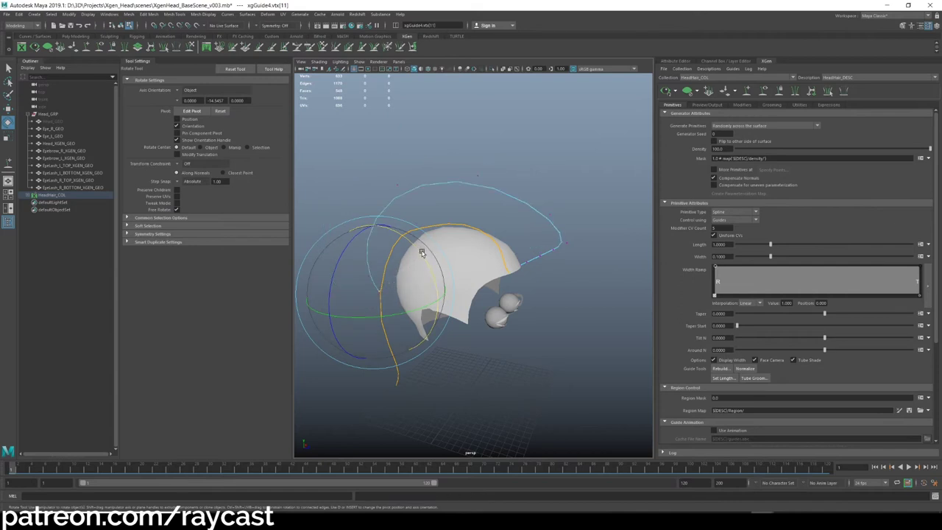
Lower the guide's tip behind the head and reposition the control point near its root
key("w")
left_click_drag(374, 219, 381, 315)
left_click(564, 244)
left_click_drag(610, 246, 601, 226)
left_click_drag(469, 231, 505, 221, "alt")
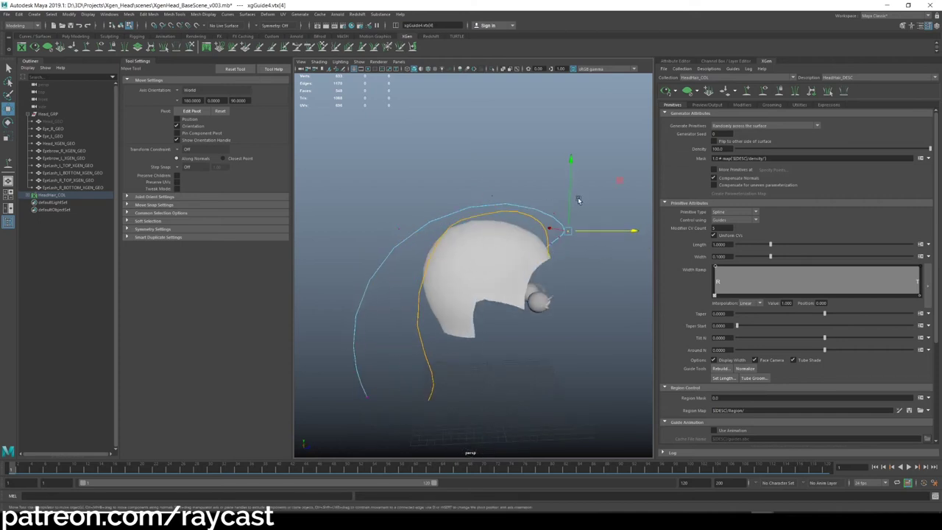
Generate the XGen hair preview and examine the hair between the two guides from several sides
left_click(666, 91)
left_click_drag(533, 137, 322, 206, "alt")
right_click_drag(362, 259, 380, 233, "alt")
left_click_drag(380, 232, 437, 213, "alt")
left_click_drag(453, 177, 311, 207, "alt")
left_click_drag(374, 231, 526, 228, "alt")
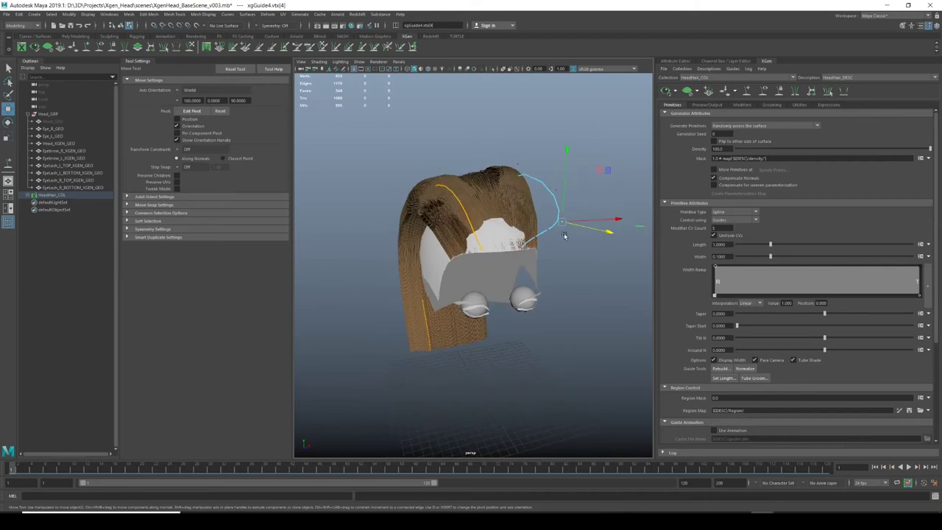
left_click_drag(534, 248, 552, 244, "alt")
Set the hair's Modifier CV Count to 10 and check the smoother strands
left_click_drag(728, 227, 579, 227)
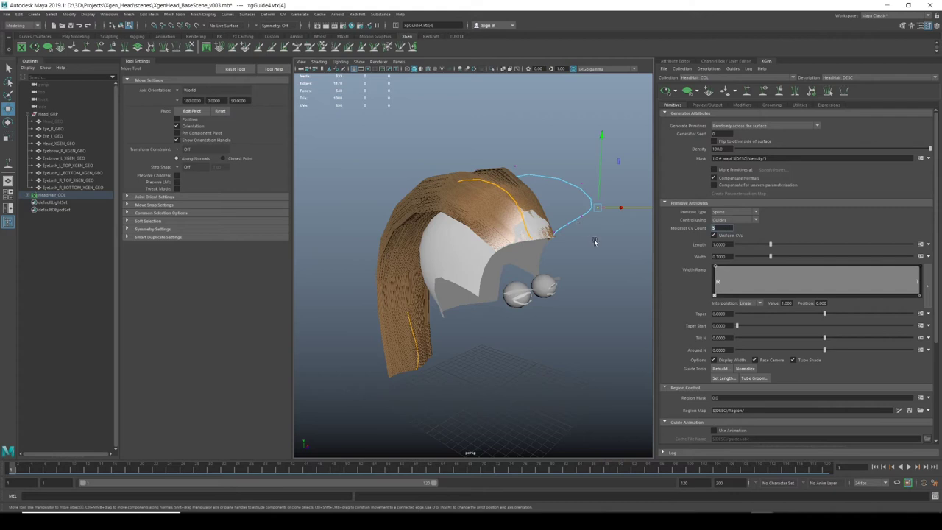
type("10")
key("Return")
left_click_drag(456, 230, 484, 194, "alt")
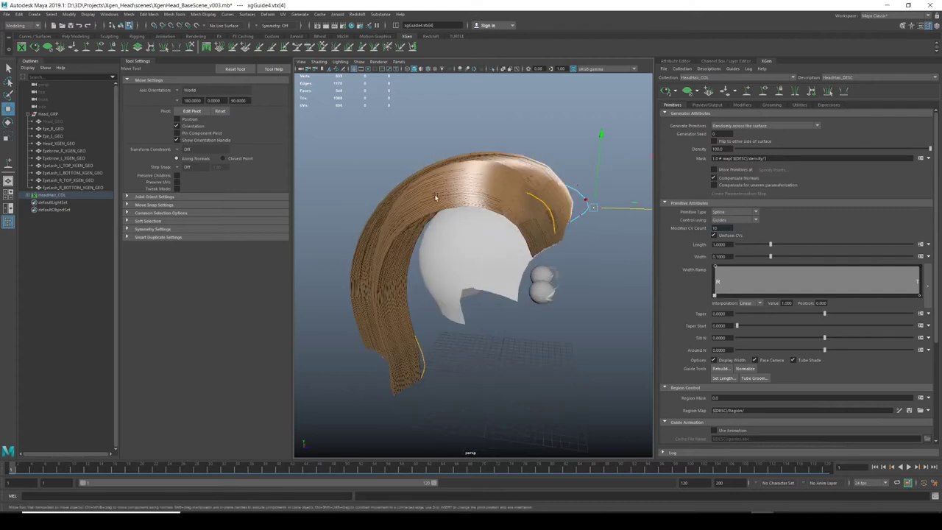
left_click_drag(452, 197, 396, 190, "alt")
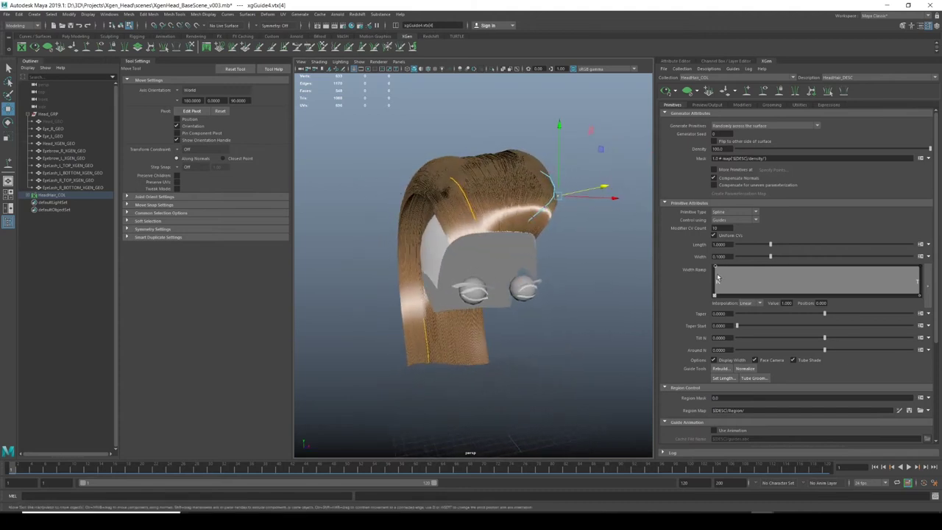
Set the hair width to 0.01
left_click_drag(729, 256, 501, 243)
scroll(459, 236, "up", 8)
scroll(501, 243, "down", 6)
left_click(719, 257)
type(".0")
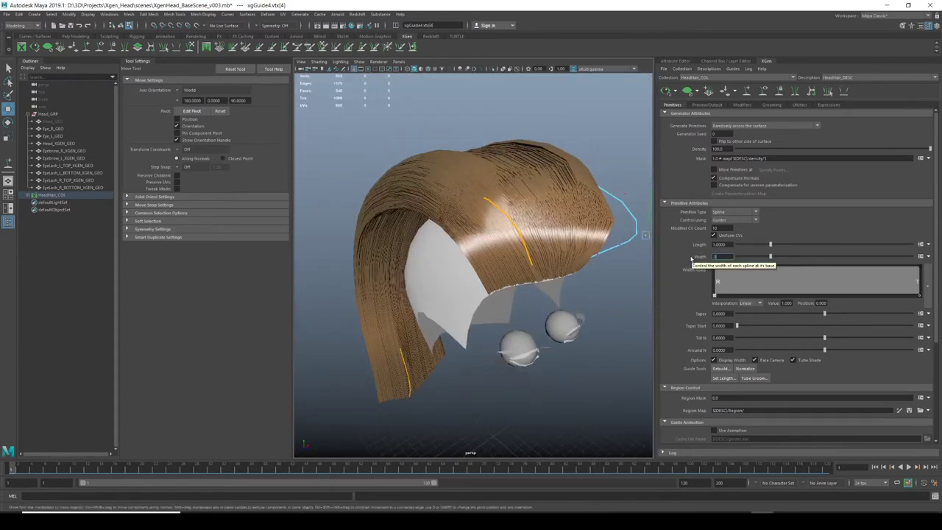
type(".01")
key("Return")
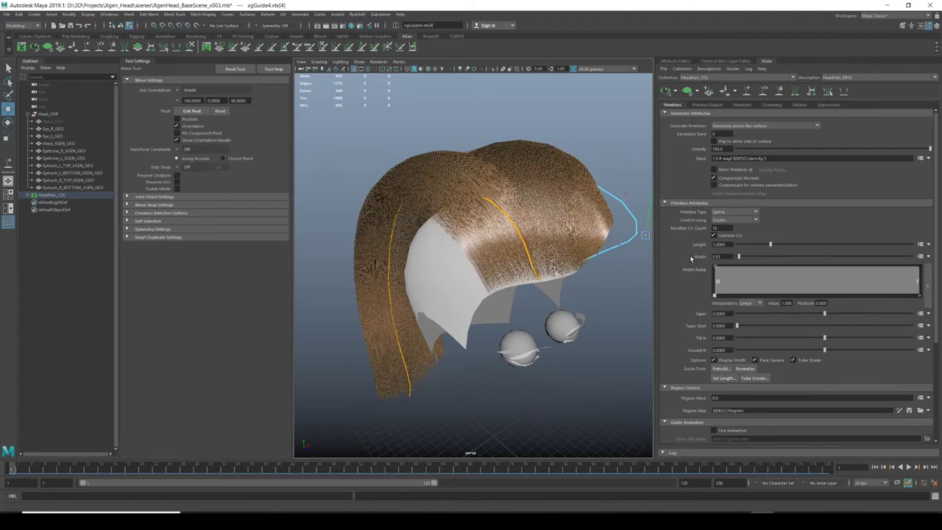
Set the hair's Taper to 0.8 and Taper Start to 0.8
left_click(719, 314)
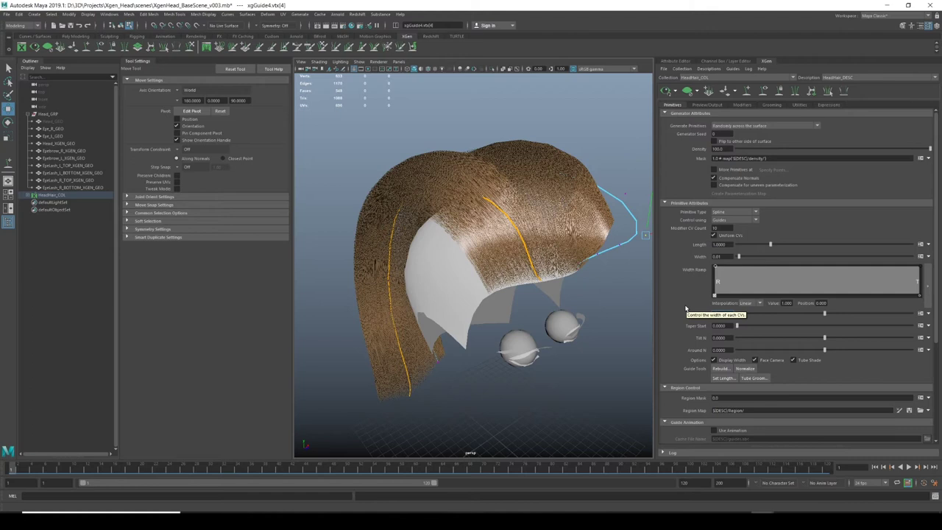
type("0.8")
key("Return")
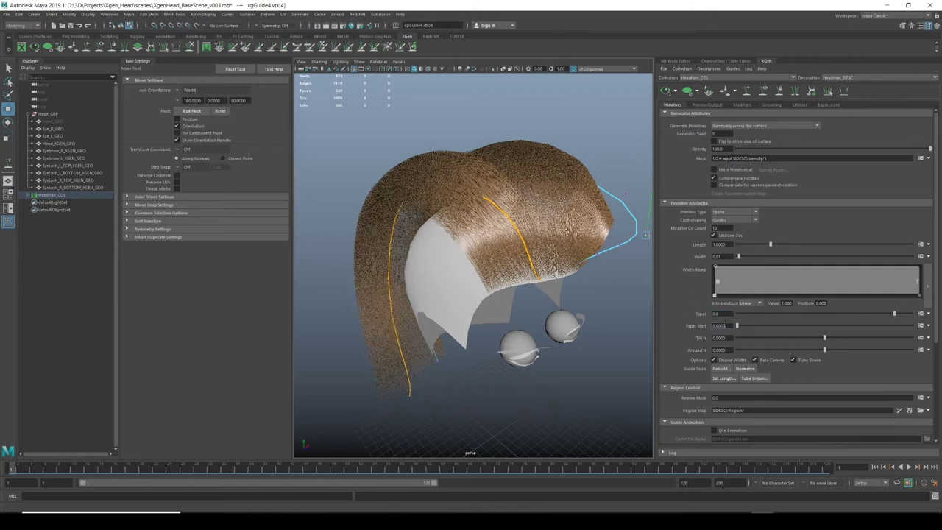
type("0.8")
key("Return")
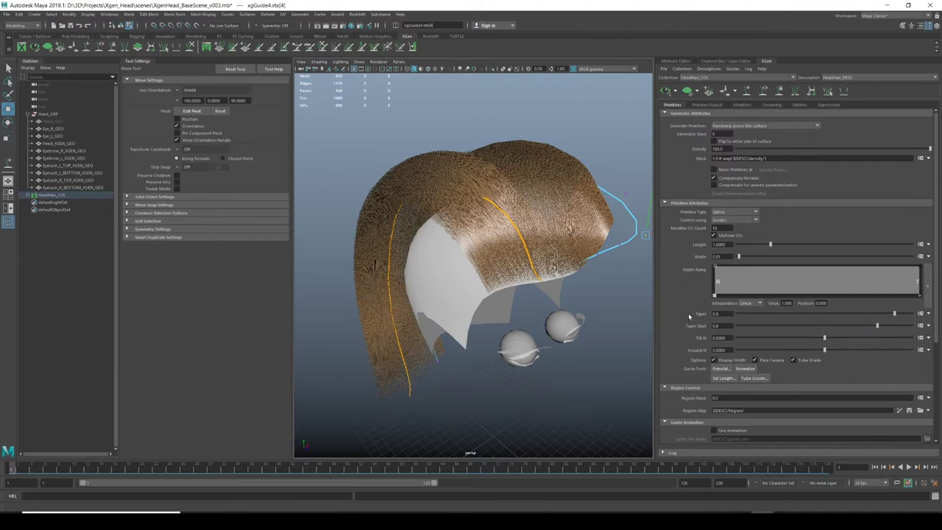
Turn on multisample anti-aliasing in the viewport and check the strands up close
left_click_drag(366, 152, 456, 178, "alt")
scroll(471, 168, "up", 3)
scroll(457, 179, "down", 5)
scroll(462, 157, "up", 6)
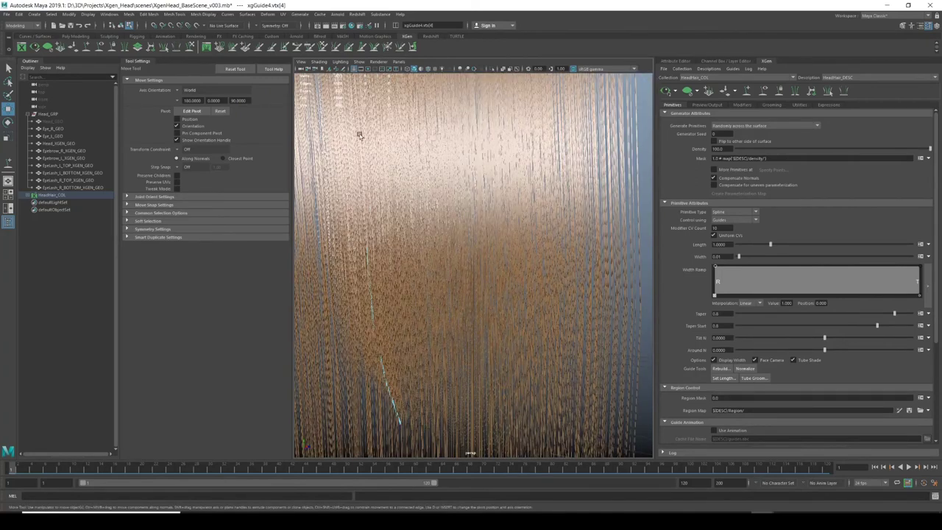
left_click(475, 70)
scroll(486, 189, "down", 5)
scroll(486, 189, "up", 3)
Examine the hair's tips, thickness and overall shape from several sides and up close
left_click_drag(463, 208, 503, 231, "alt")
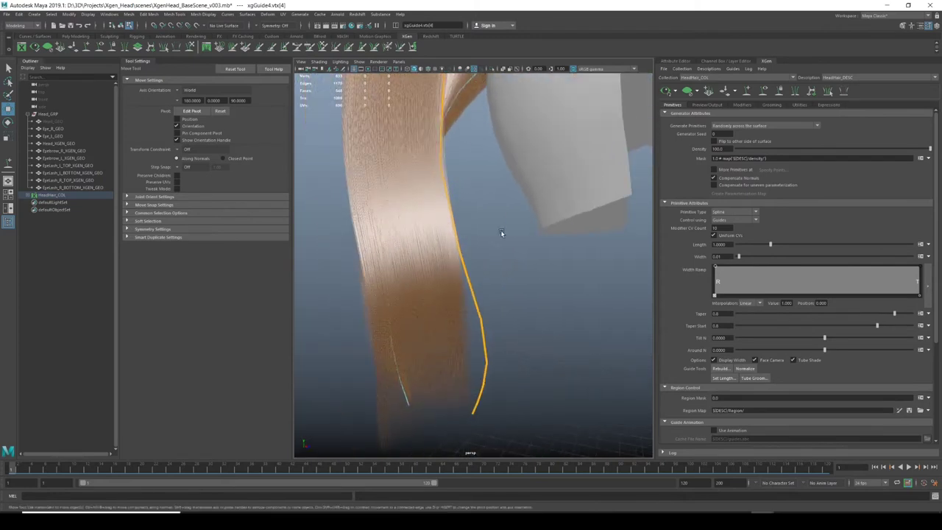
middle_click_drag(503, 231, 479, 324, "alt")
right_click_drag(479, 324, 471, 292, "alt")
left_click_drag(471, 293, 486, 265, "alt")
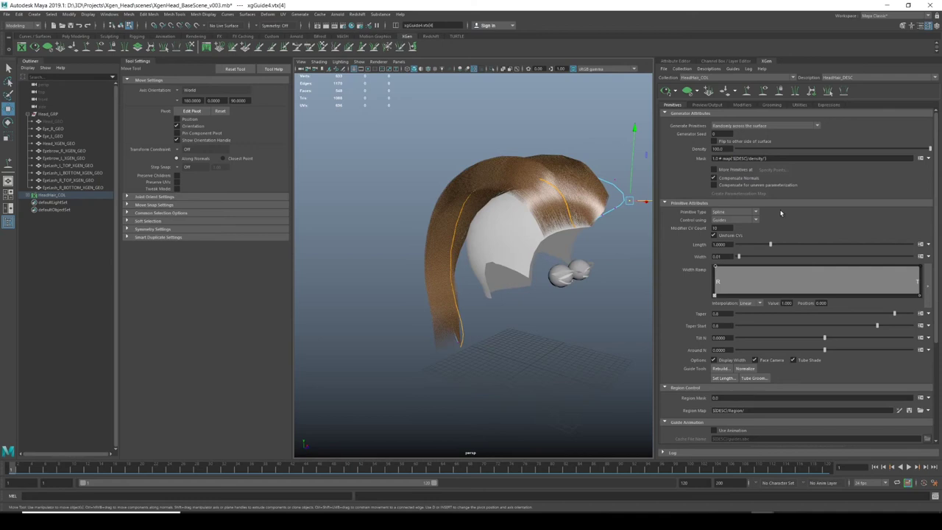
left_click_drag(531, 172, 495, 188, "alt")
left_click_drag(544, 234, 570, 216, "alt")
left_click_drag(539, 256, 581, 228, "alt")
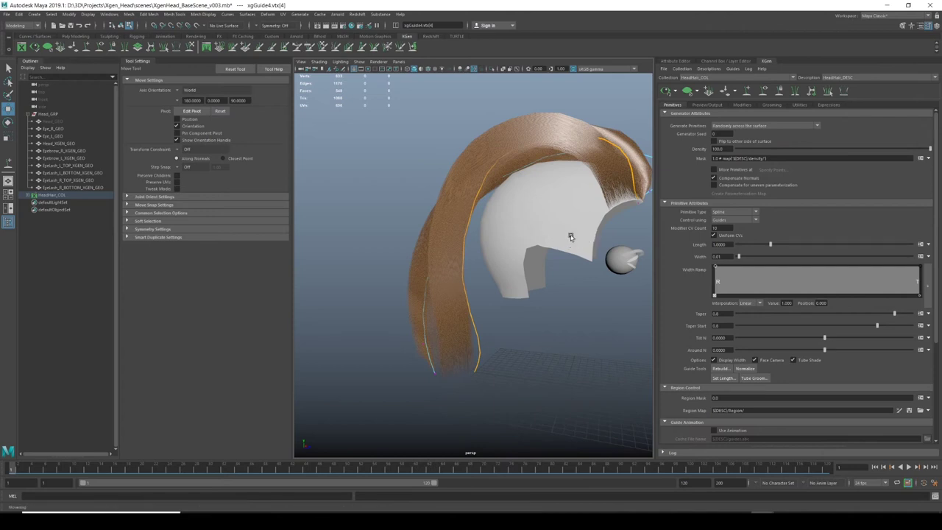
right_click_drag(475, 328, 595, 267, "alt")
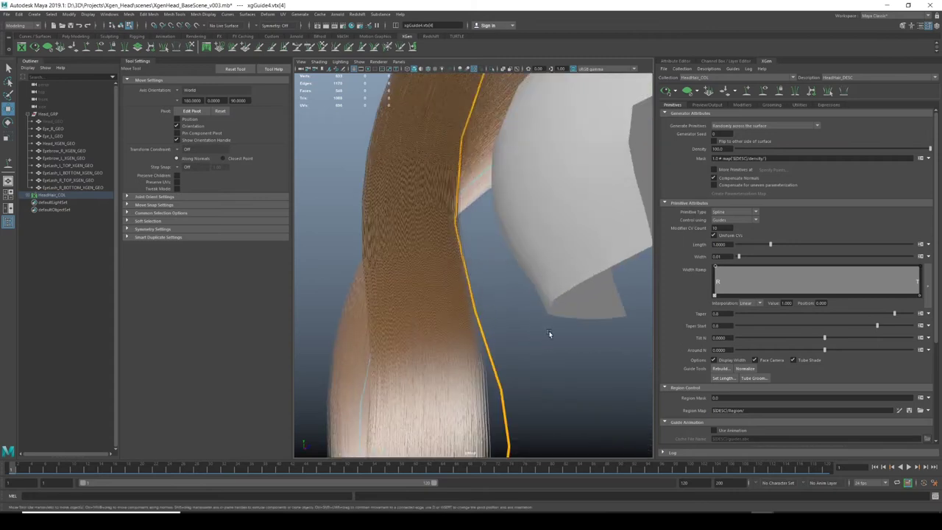
Add a Clumping modifier to the head hair description
left_click_drag(549, 334, 646, 330, "alt")
left_click_drag(434, 366, 488, 278, "alt")
scroll(488, 278, "down", 5)
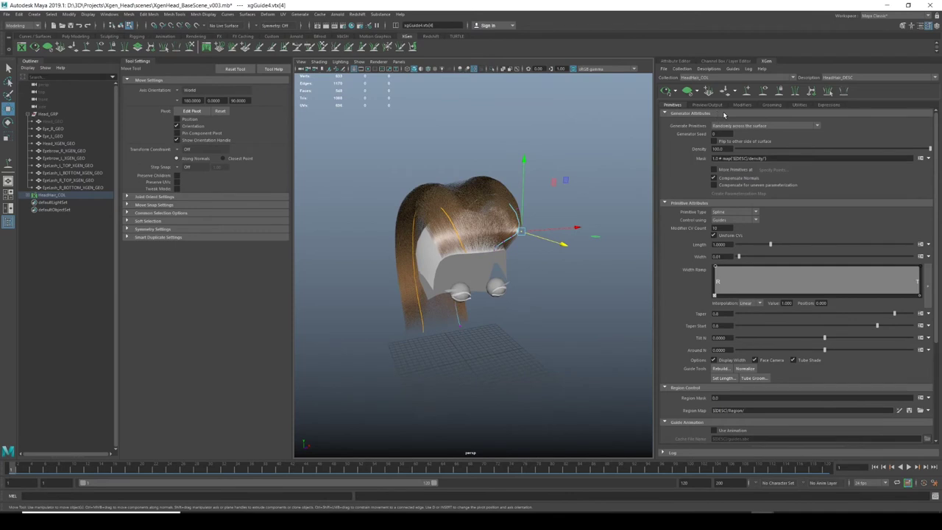
left_click(743, 106)
left_click(925, 122)
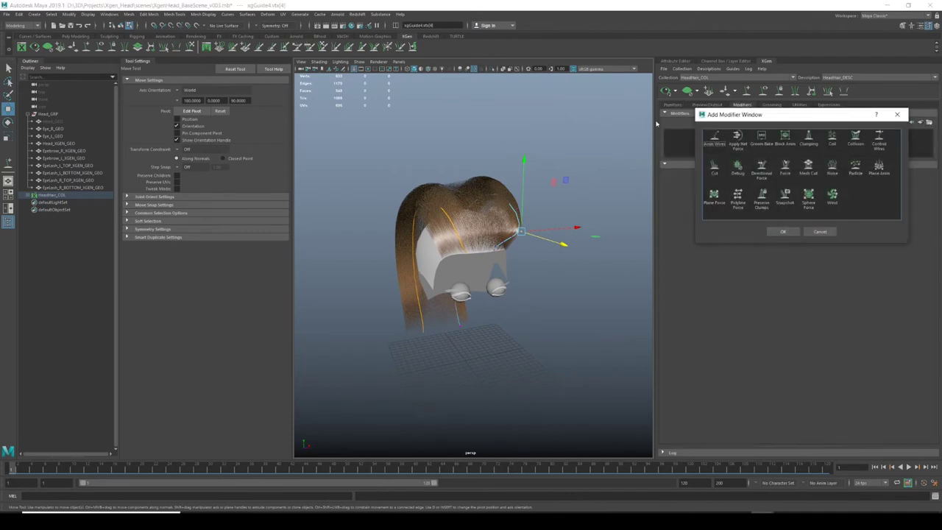
left_click(809, 138)
left_click(783, 232)
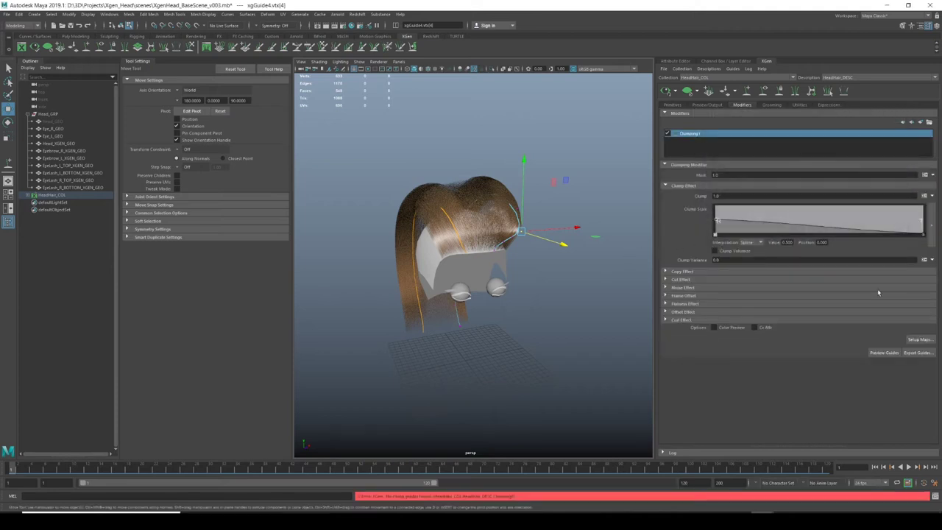
Generate clump points at density 1.0 for the first Clumping modifier, save its maps and check the clumped hair
left_click(913, 342)
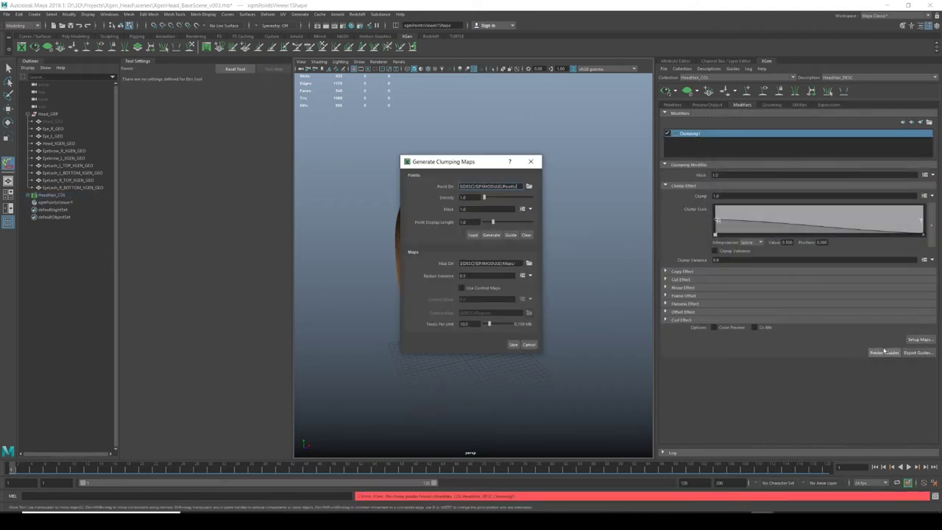
left_click(492, 236)
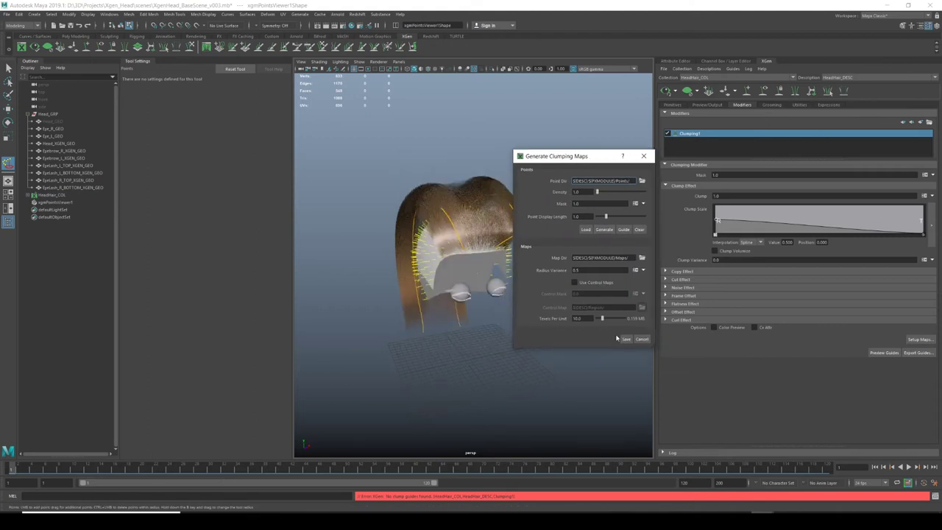
left_click(626, 340)
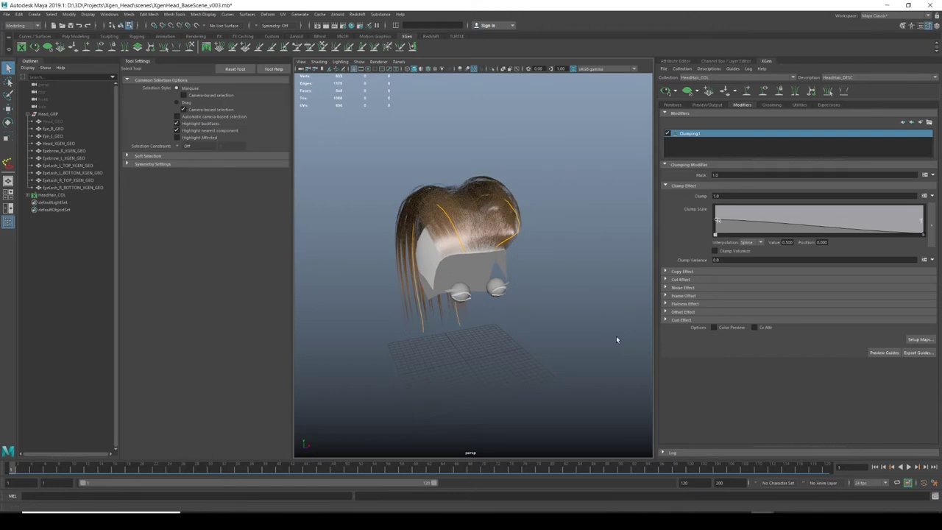
scroll(409, 208, "up", 3)
left_click_drag(399, 201, 768, 205, "alt")
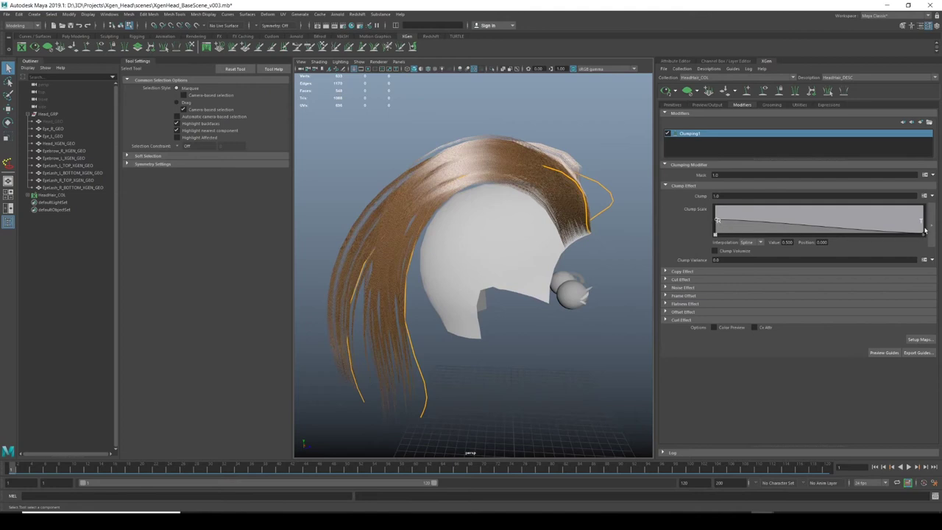
Set the root of the first Clumping modifier's Clump Scale ramp to 0.737, and compare the hair with the modifier off and on
left_click_drag(716, 220, 679, 211)
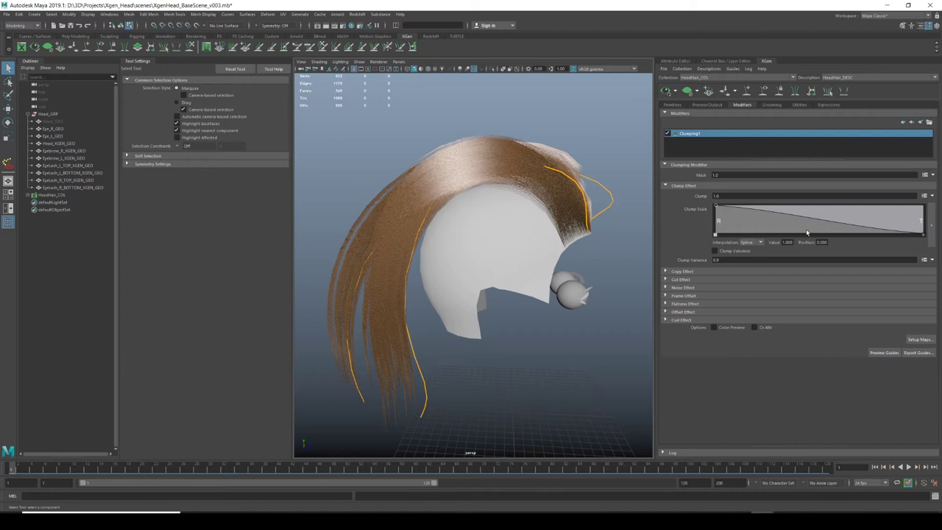
mouse_move(431, 229)
left_mouse_down("alt")
mouse_move(398, 227)
mouse_move(442, 221)
left_mouse_up("alt")
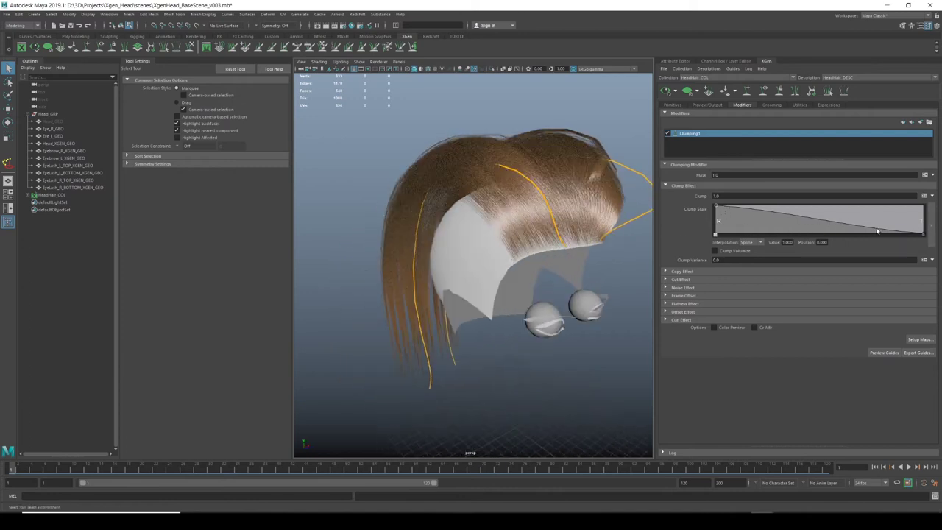
left_click_drag(718, 209, 718, 215)
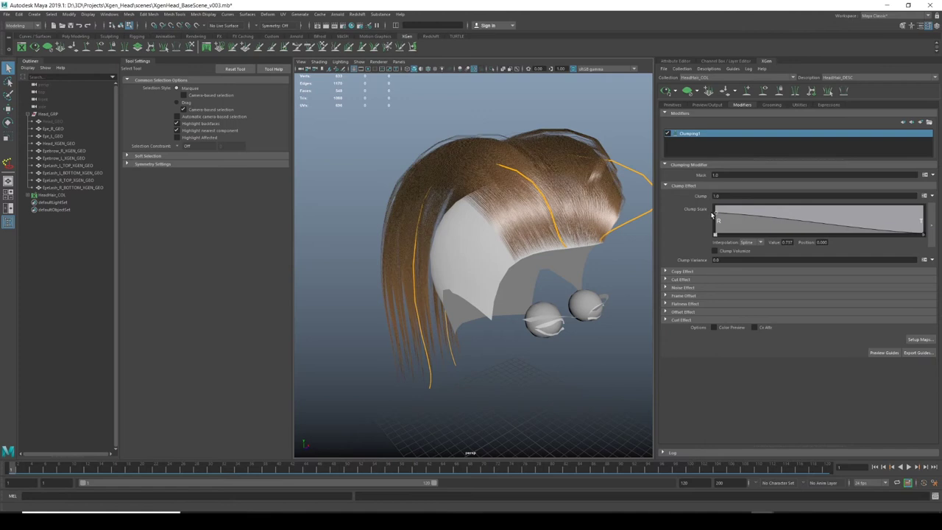
left_click(667, 134)
left_click(667, 134)
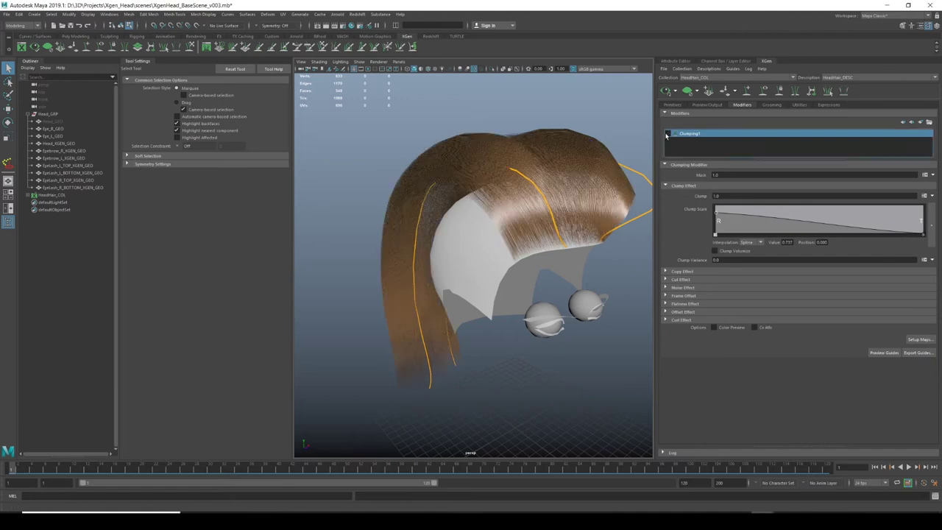
Add a second Clumping modifier, generate its clump points at density 1.0 using control maps, and save the maps
left_click(921, 123)
left_click(812, 140)
left_click(783, 232)
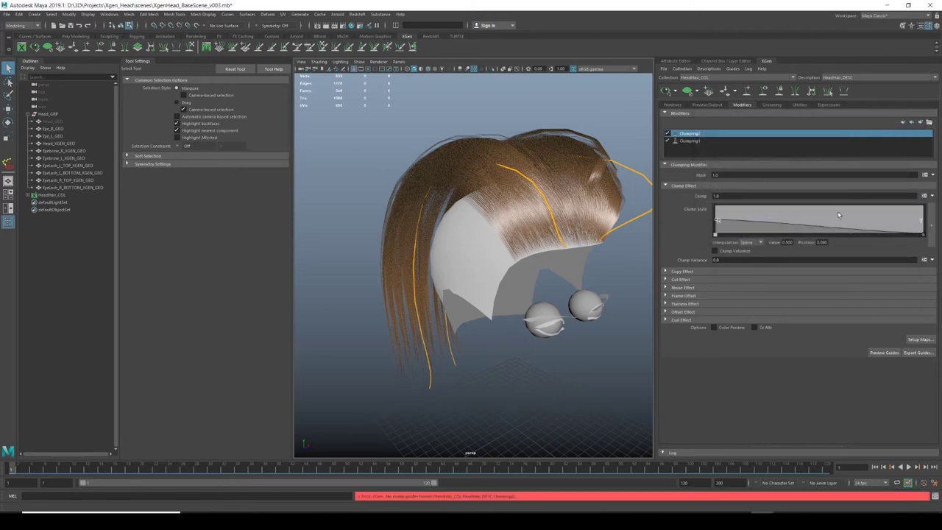
left_click(918, 339)
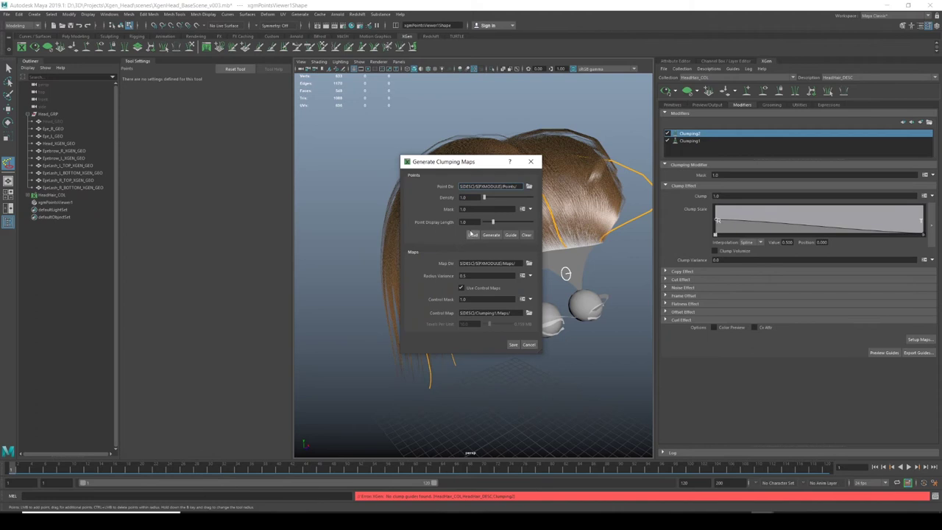
left_click(490, 235)
left_click(514, 345)
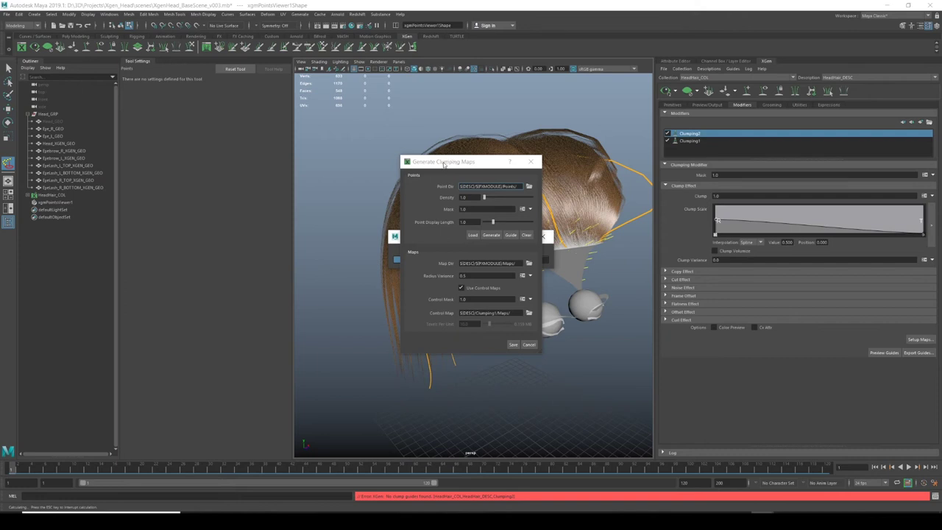
Raise the root of the second Clumping modifier's Clump Scale ramp to 0.776 and check the finer clumps
left_click_drag(390, 154, 442, 158, "alt")
left_click_drag(925, 234, 934, 260)
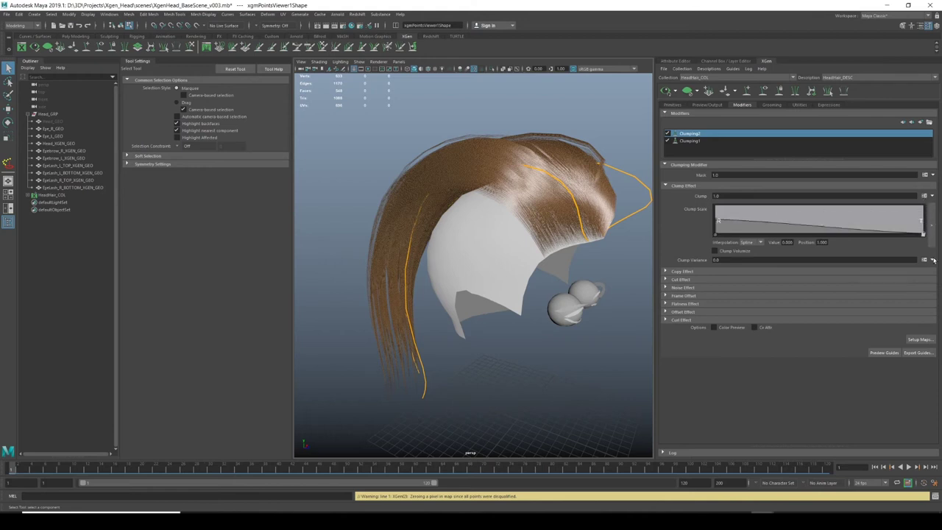
left_click(716, 221)
left_click_drag(718, 223, 715, 217)
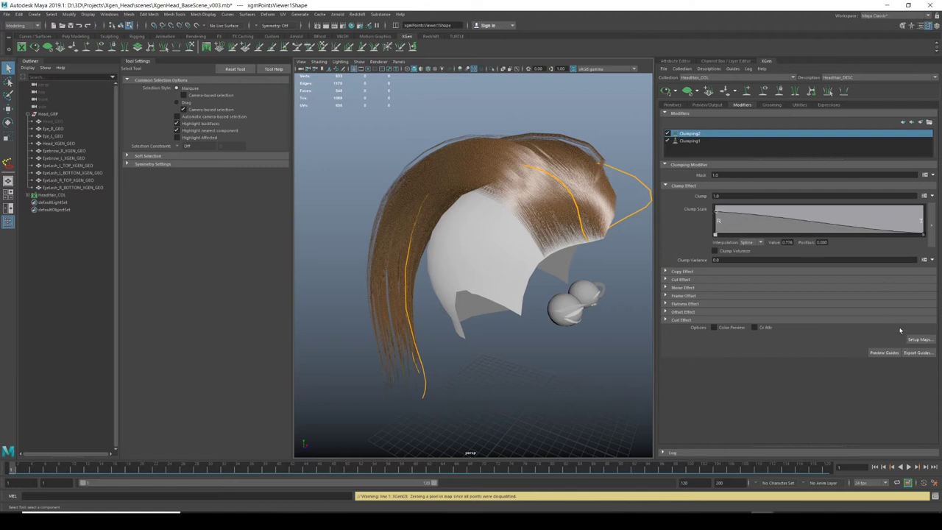
scroll(421, 368, "up", 6)
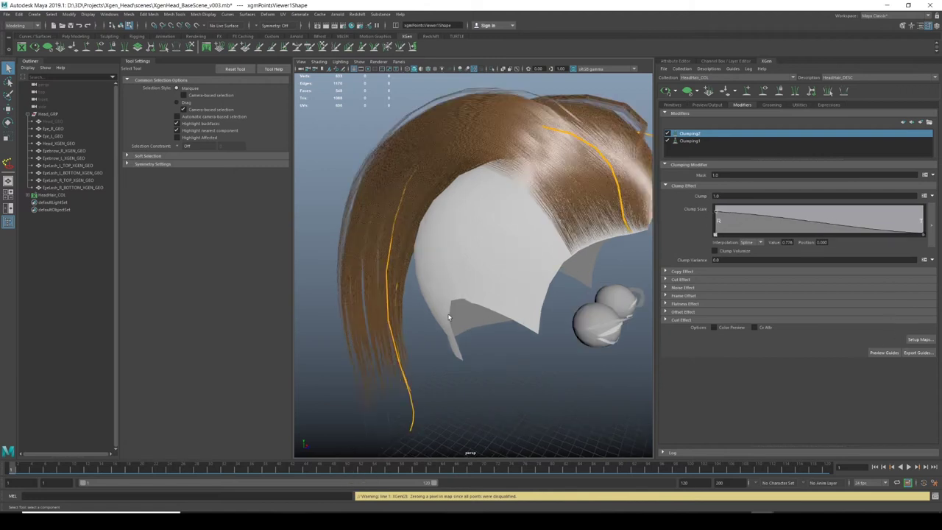
left_click_drag(421, 369, 494, 282, "alt")
scroll(493, 285, "down", 6)
key("w")
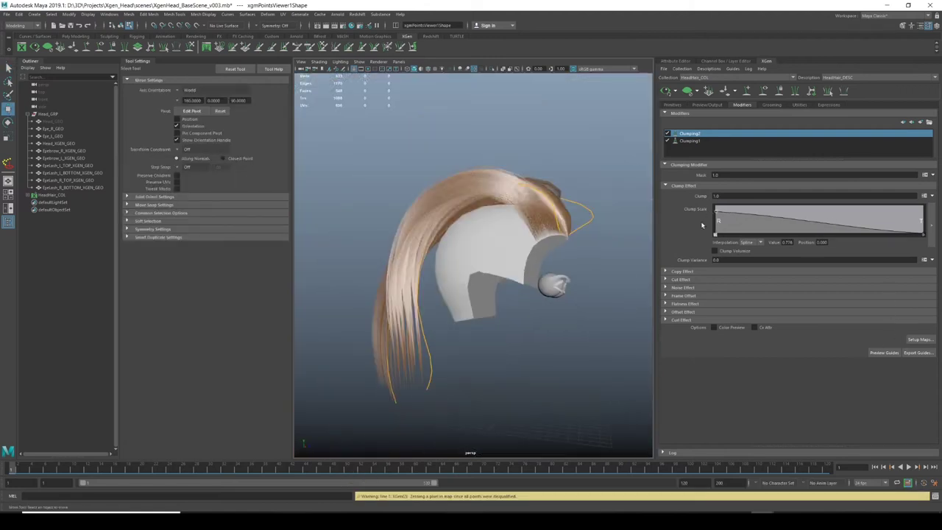
Add a Noise modifier on top of the two Clumping modifiers
left_click(922, 124)
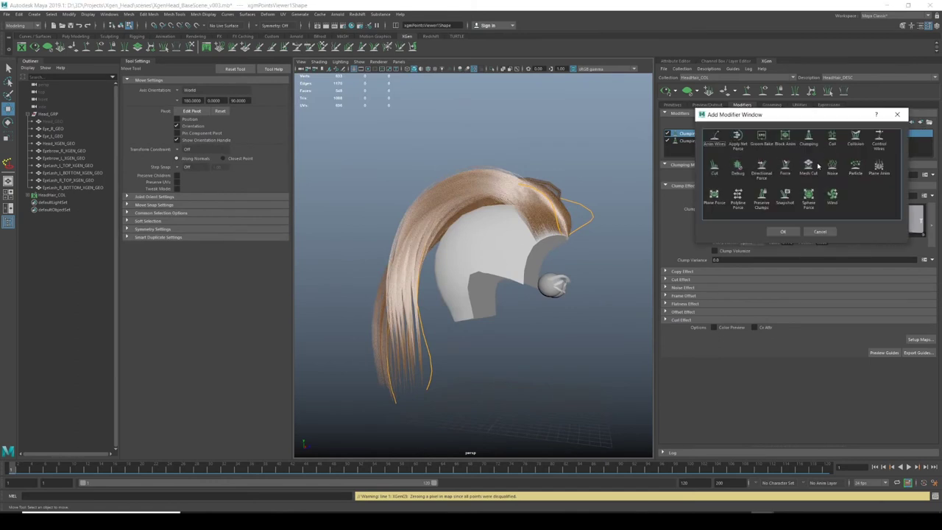
left_click(832, 168)
left_click(783, 231)
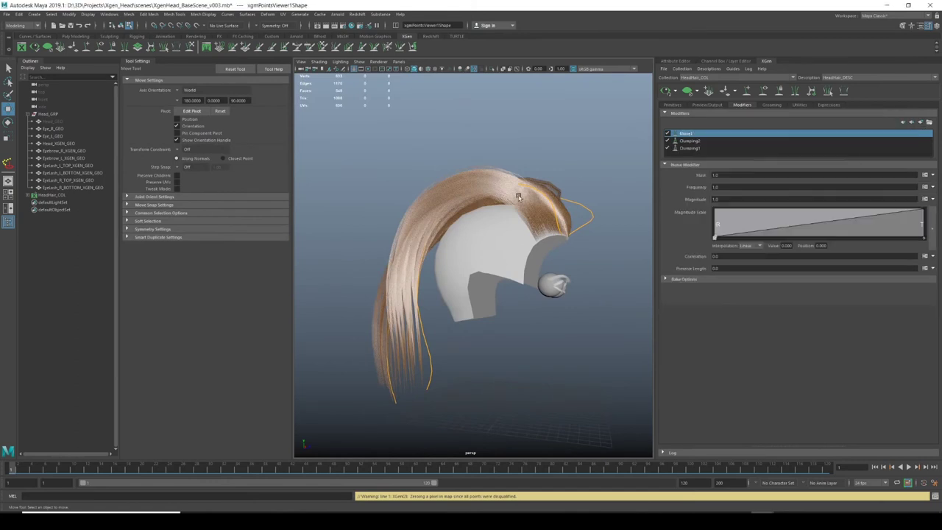
scroll(448, 182, "up", 3)
left_click_drag(447, 182, 519, 187, "alt")
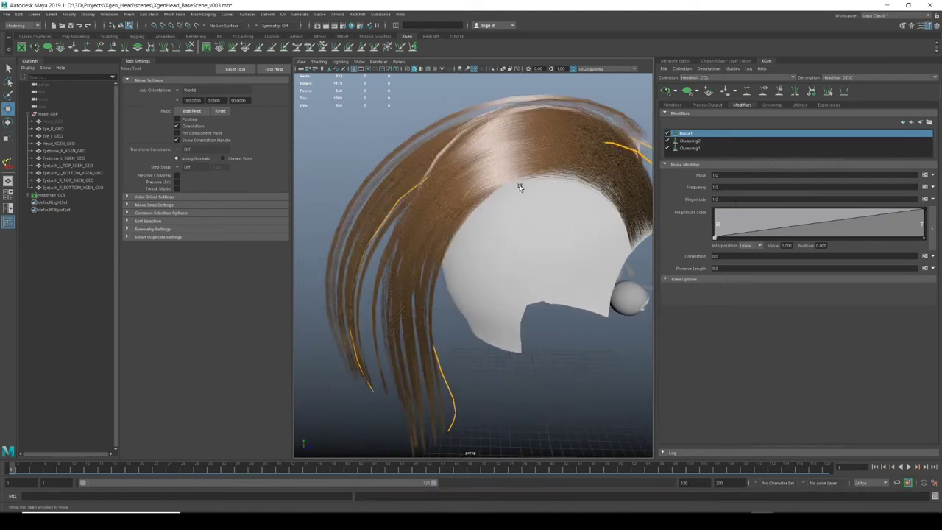
Try a Noise Frequency of 2, and settle on a Frequency of 5
left_click(714, 187)
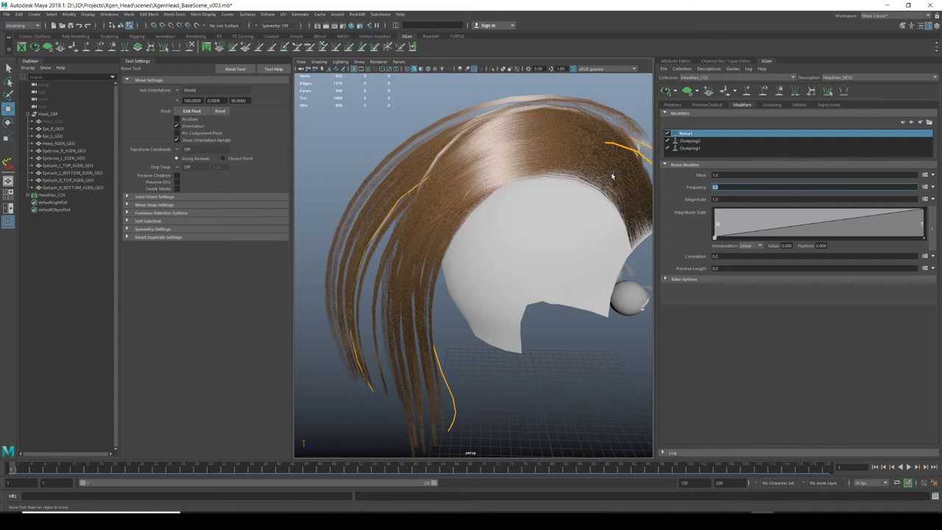
type("2")
key("Return")
left_click(728, 187)
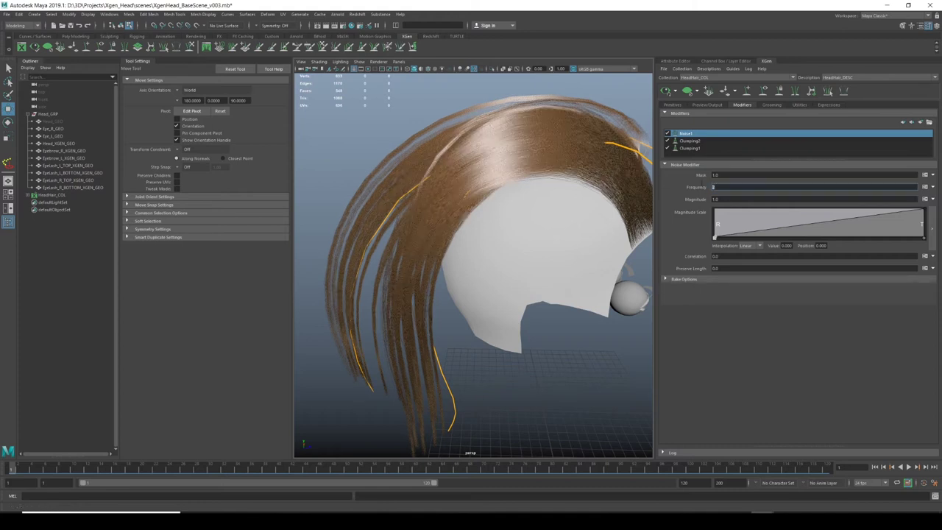
type("5")
key("Return")
scroll(441, 110, "down", 3)
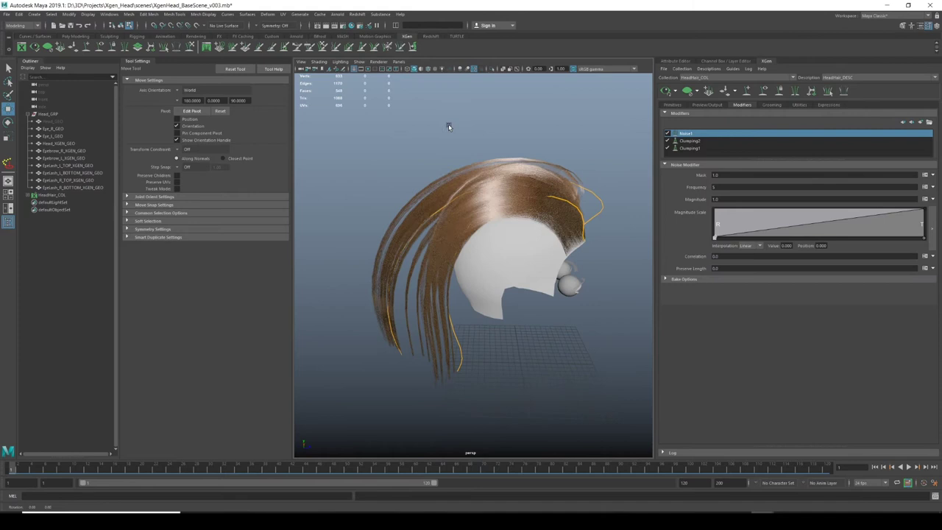
Set the Noise modifier's Magnitude to 5
left_click_drag(449, 124, 512, 148, "alt")
left_click(739, 199)
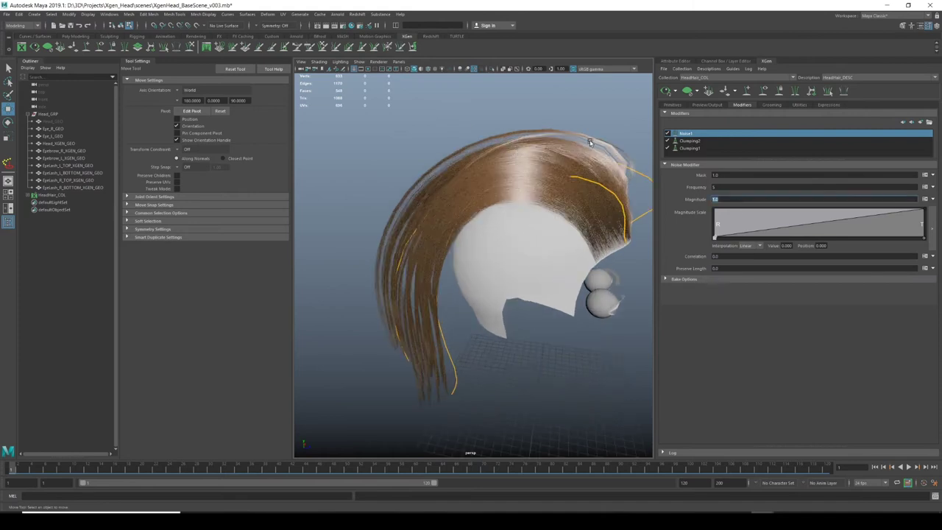
type("5")
key("Return")
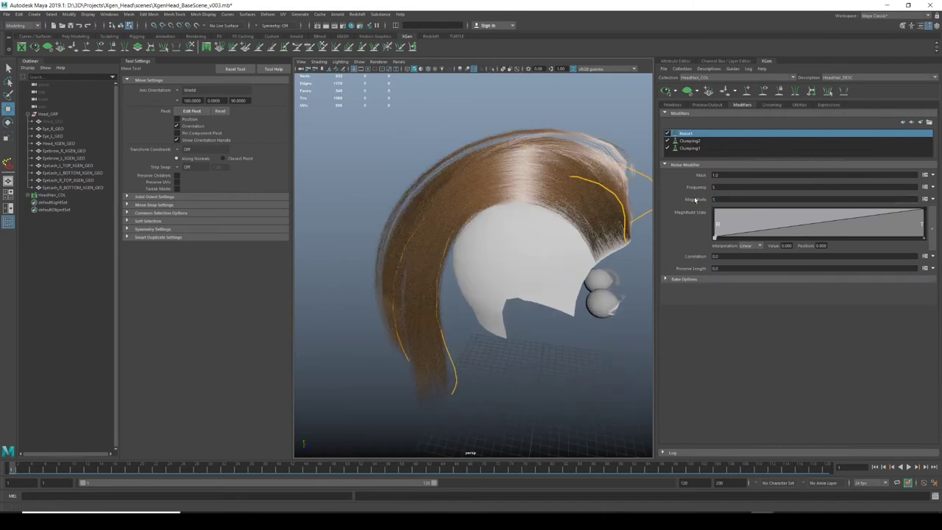
Examine the noise on the hair's lengths, front and flyaway strands from several sides and distances
scroll(567, 237, "up", 3)
left_click_drag(568, 238, 516, 188, "alt")
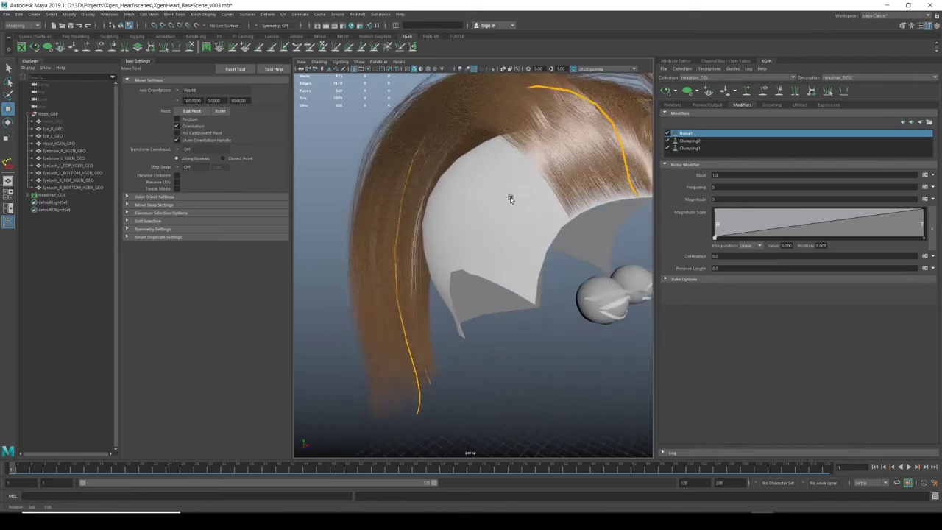
scroll(484, 200, "down", 5)
scroll(561, 175, "up", 5)
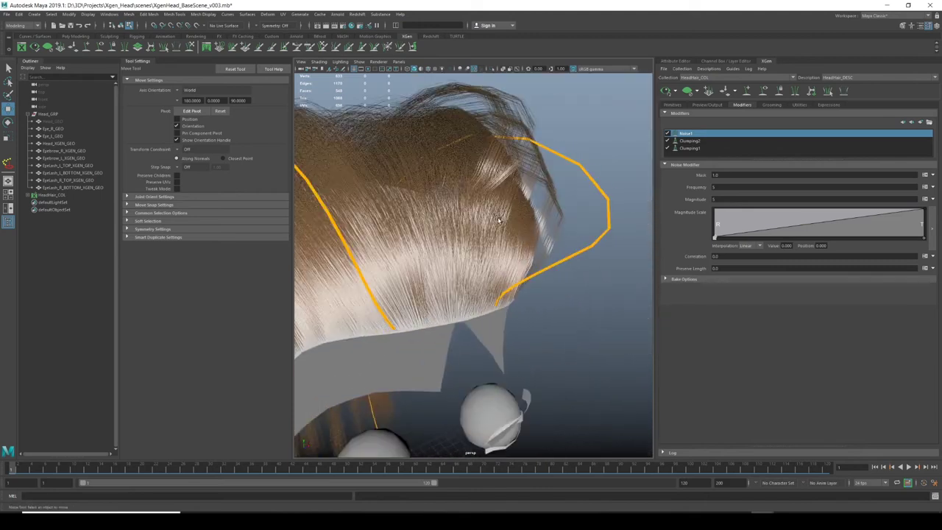
scroll(579, 118, "down", 5)
left_click_drag(557, 132, 551, 139, "alt")
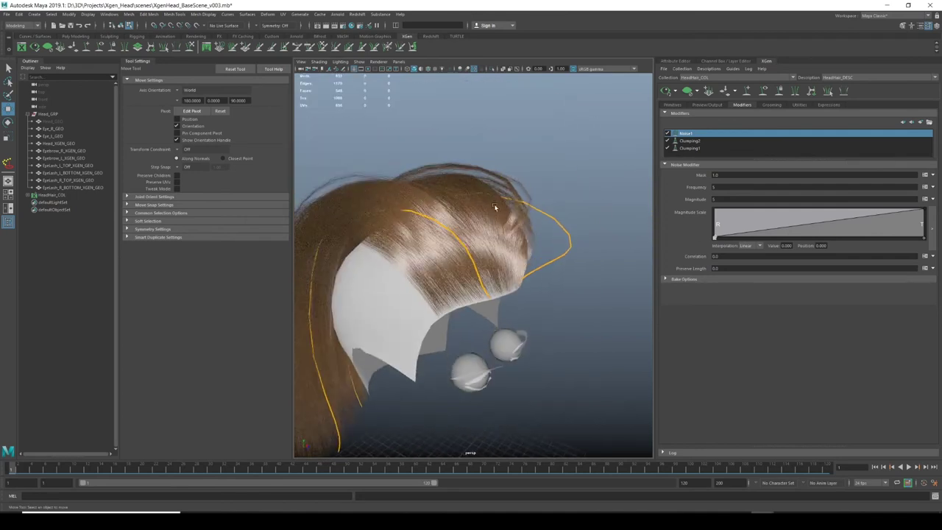
middle_click_drag(494, 206, 540, 200, "alt")
scroll(540, 203, "down", 3)
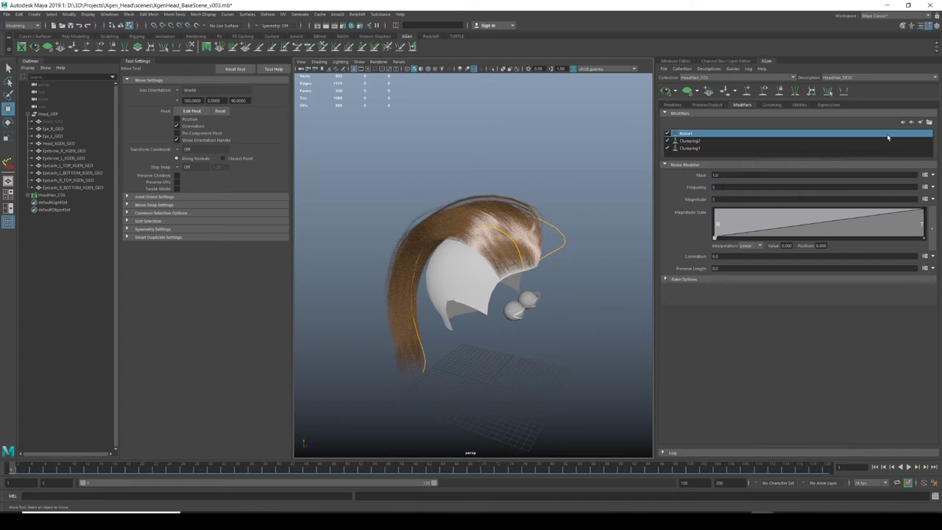
left_click(921, 121)
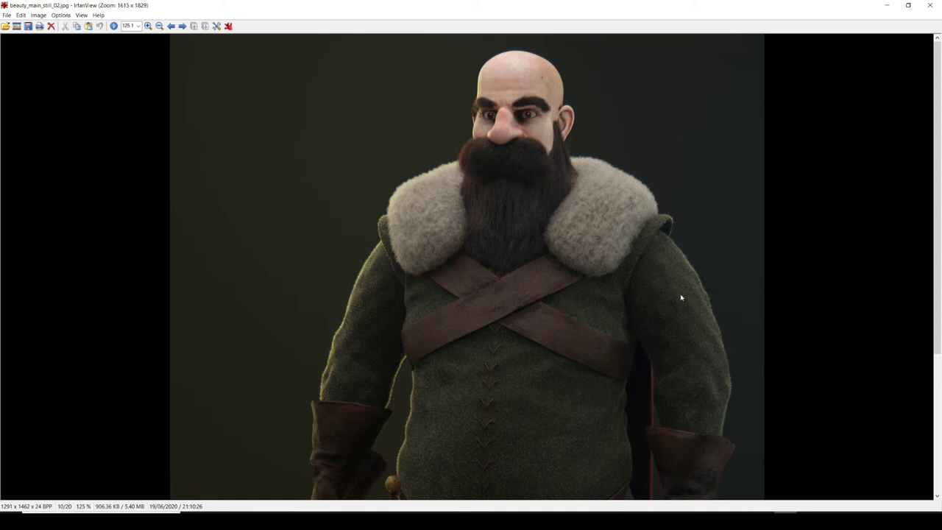
key("Right")
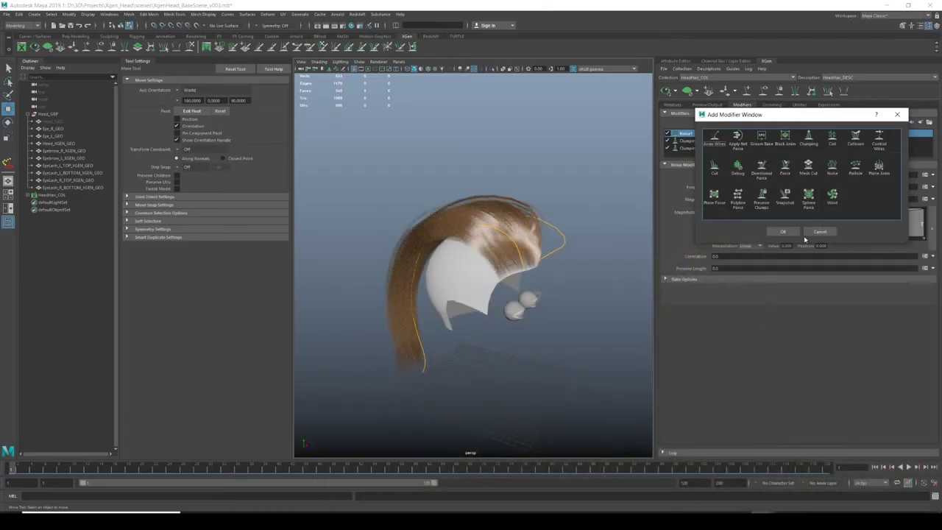
left_click(815, 233)
Return the scalp mesh from vertex editing to object selection mode
scroll(440, 269, "down", 5)
left_click_drag(478, 277, 461, 245, "alt")
scroll(461, 246, "up", 6)
middle_click_drag(462, 140, 472, 177, "alt")
left_click(472, 177)
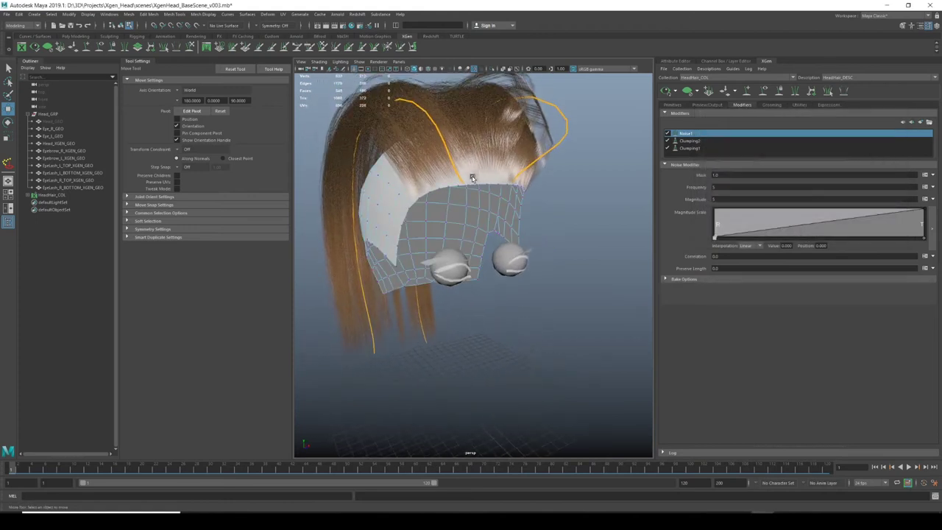
left_click_drag(472, 179, 525, 201, "alt")
right_click_drag(383, 199, 418, 187)
Pick out the Eyebrow_R_XGEN_GEO mesh and switch the selection to the EyeLash_L_TOP_XGEN_GEO mesh
left_click_drag(564, 247, 439, 221, "alt")
scroll(403, 246, "up", 5)
left_click(440, 219)
scroll(461, 226, "down", 8)
left_click_drag(495, 227, 452, 221, "alt")
scroll(423, 232, "up", 5)
scroll(429, 232, "down", 2)
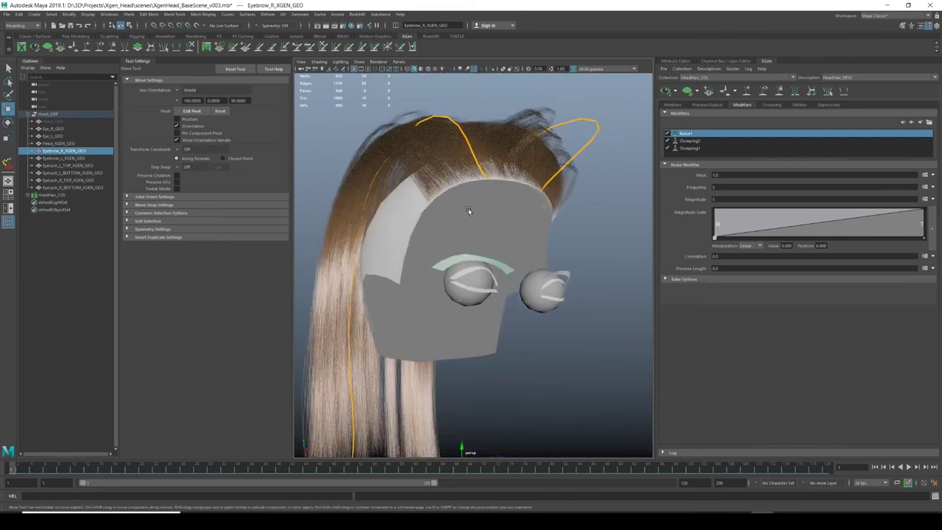
scroll(497, 264, "up", 3)
left_click(495, 280)
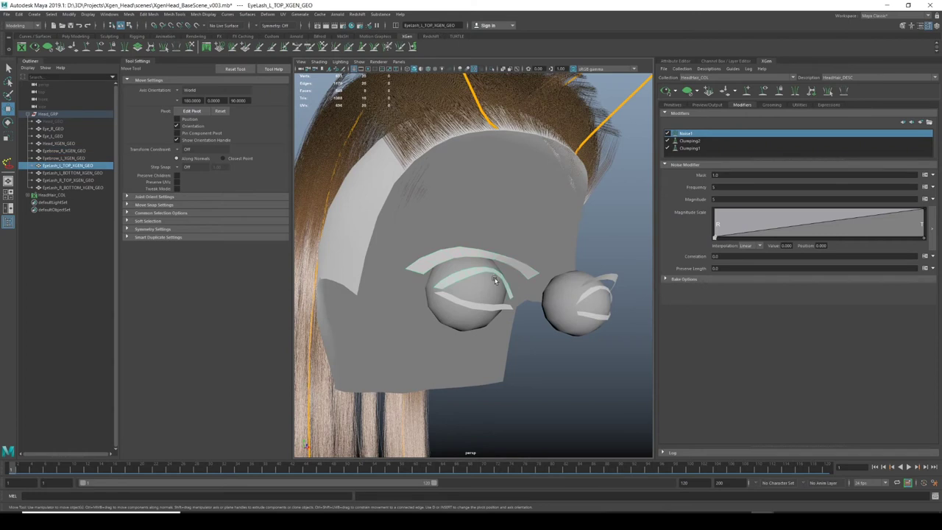
Pick out the EyeLash_L_BOTTOM_XGEN_GEO mesh and the upper eyelash strip around the same eye
left_click(484, 312)
left_click(486, 312)
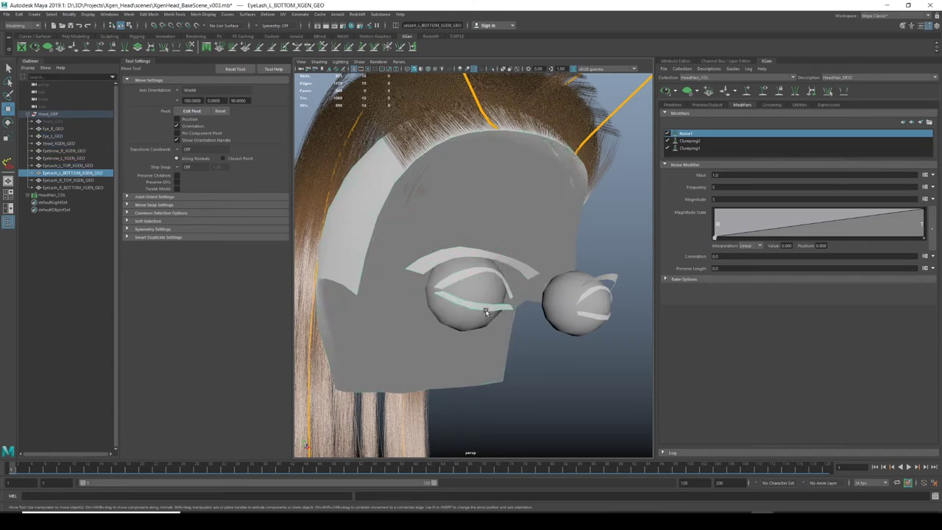
left_click(461, 279)
mouse_move(486, 284)
left_mouse_down("alt")
mouse_move(487, 298)
mouse_move(496, 293)
left_mouse_up("alt")
Create the guide-controlled spline description Eyebrow_R_DESC on the Eyebrow_R_XGEN_GEO mesh in a new collection named Eyebrow_R_COL
left_click(489, 263)
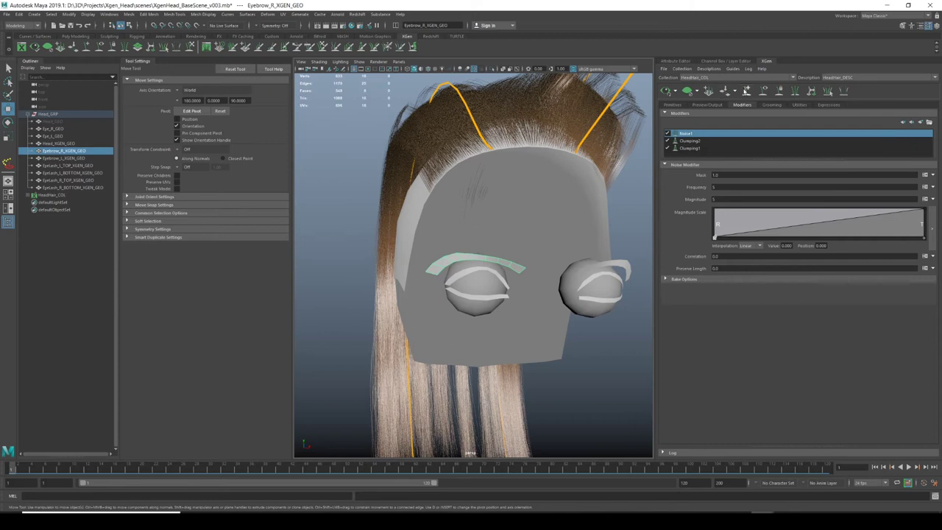
left_click(718, 69)
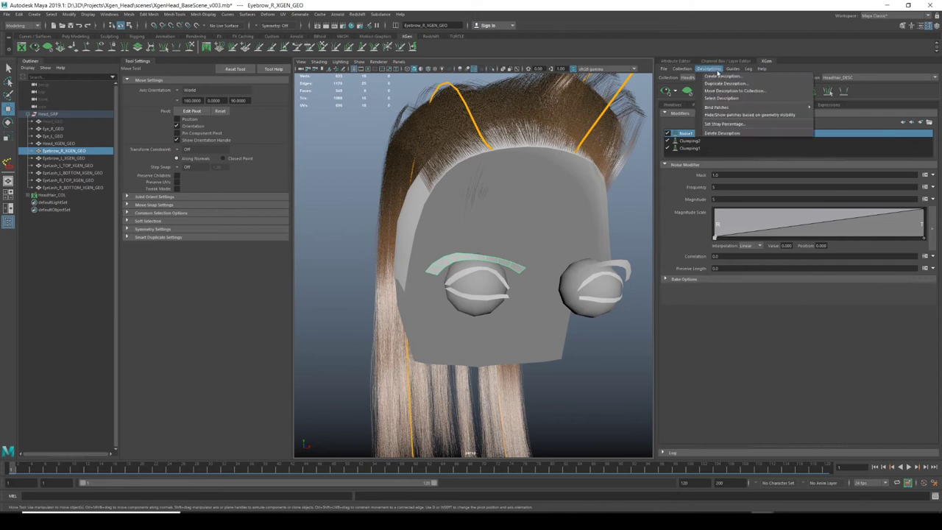
left_click(720, 76)
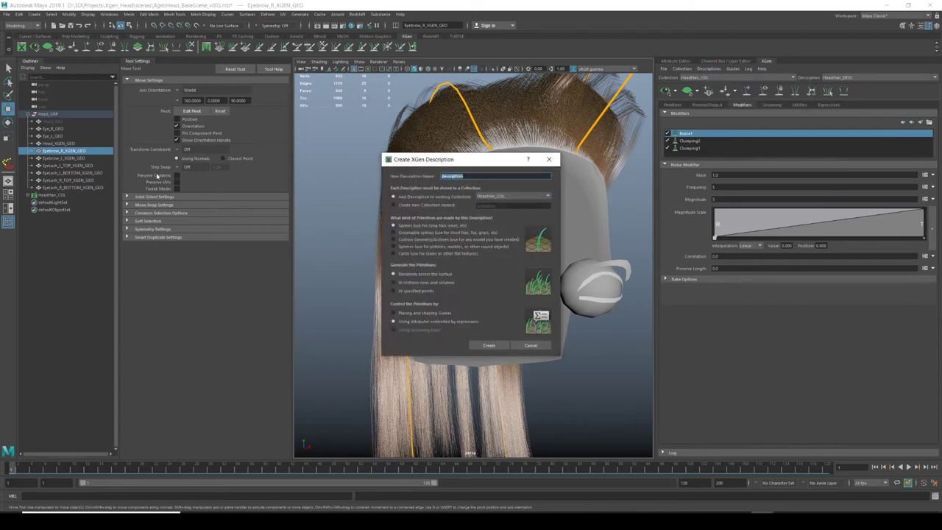
type("ey")
left_click(393, 204)
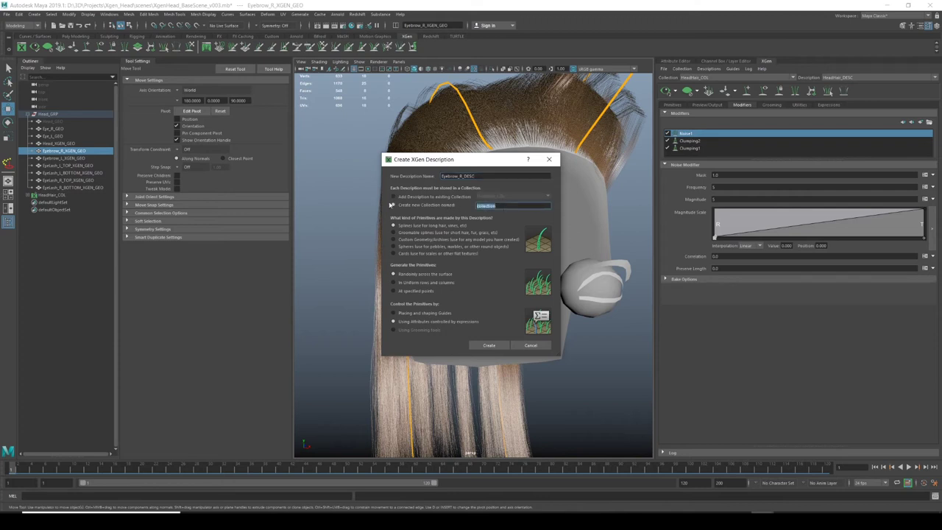
type("Eyebrow_R_COL")
left_click(414, 314)
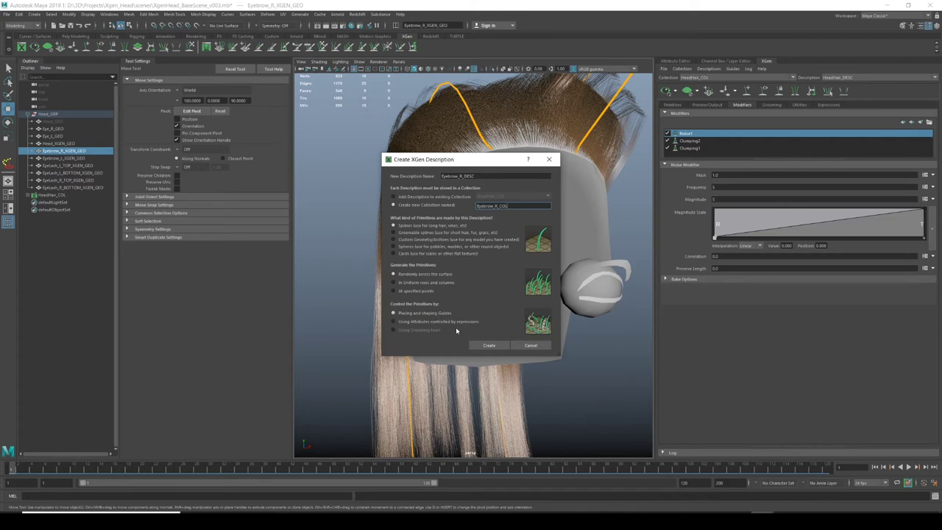
left_click(482, 345)
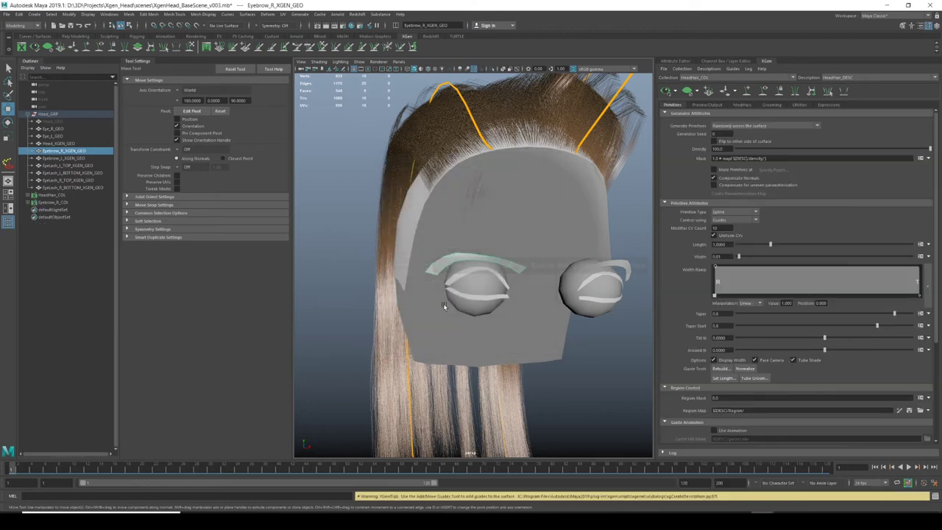
Place five XGen guides along the Eyebrow_R_XGEN_GEO mesh, from its inner end to its outer end
left_click_drag(438, 275, 486, 275, "alt")
middle_click_drag(486, 276, 486, 240, "alt")
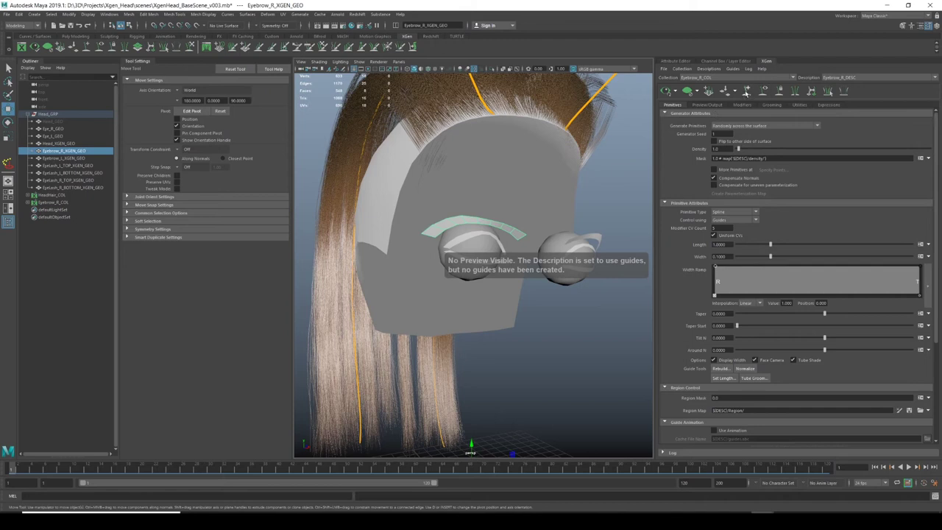
left_click(746, 91)
scroll(515, 221, "up", 3)
left_click(549, 218)
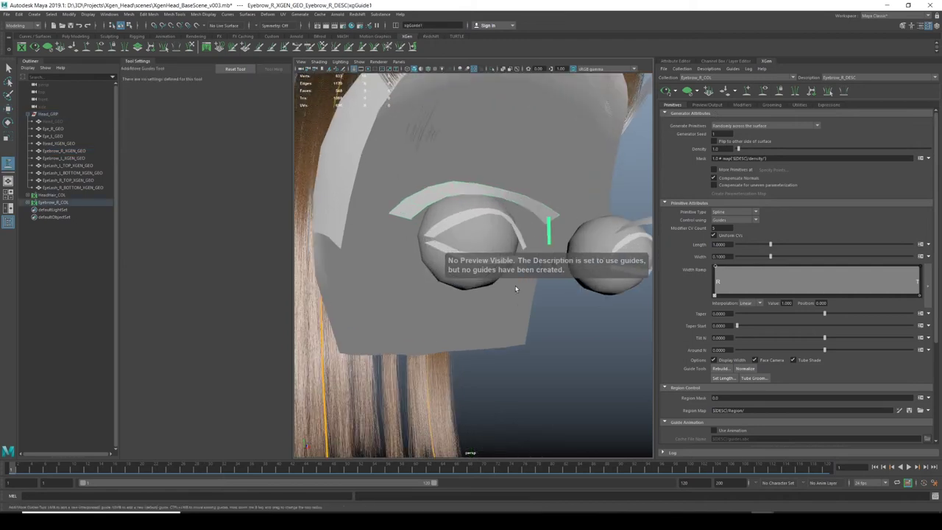
left_click_drag(549, 219, 516, 210, "alt")
left_click(484, 197)
left_click(456, 193)
left_click(414, 207)
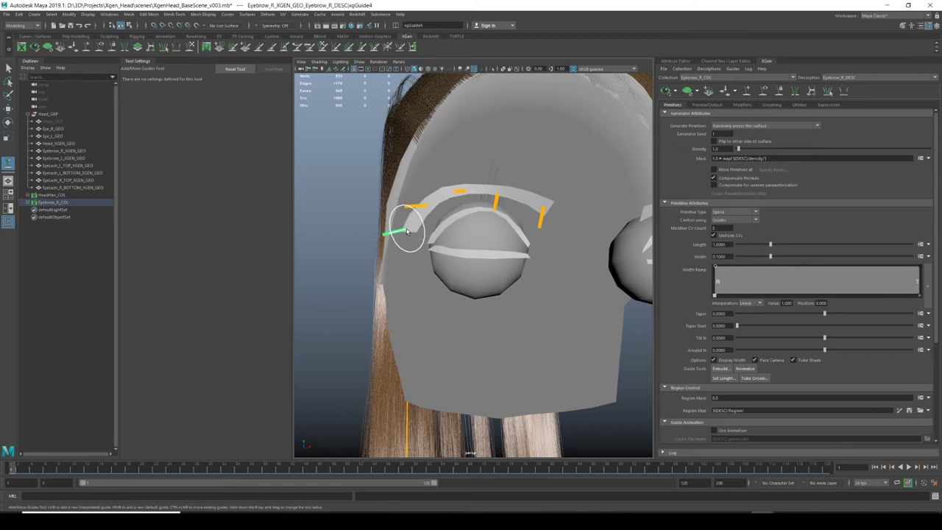
left_click(410, 227)
left_click_drag(409, 227, 464, 282, "alt")
Preview the eyebrow hairs and set their Density to 100
left_click(666, 91)
left_click_drag(486, 203, 564, 185, "alt")
double_click(717, 149)
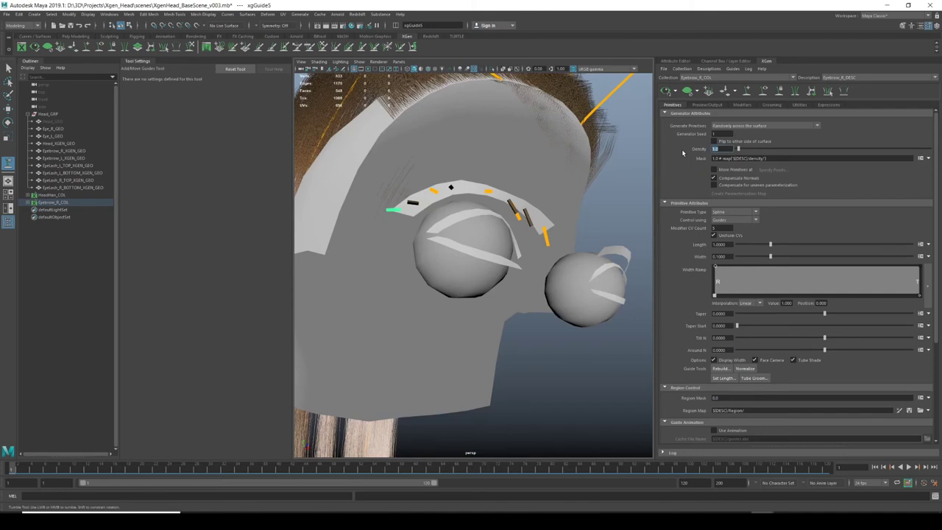
type("100")
key("Return")
Set the Width of the eyebrow hairs to 0.01
left_click_drag(441, 162, 463, 214, "alt")
double_click(720, 257)
type("0.01")
key("Return")
left_click_drag(457, 231, 451, 208, "alt")
left_click_drag(461, 263, 466, 157, "alt")
Select the upper edge row of the eyebrow mesh, move it down and in depth, and refresh the hair preview
key("w")
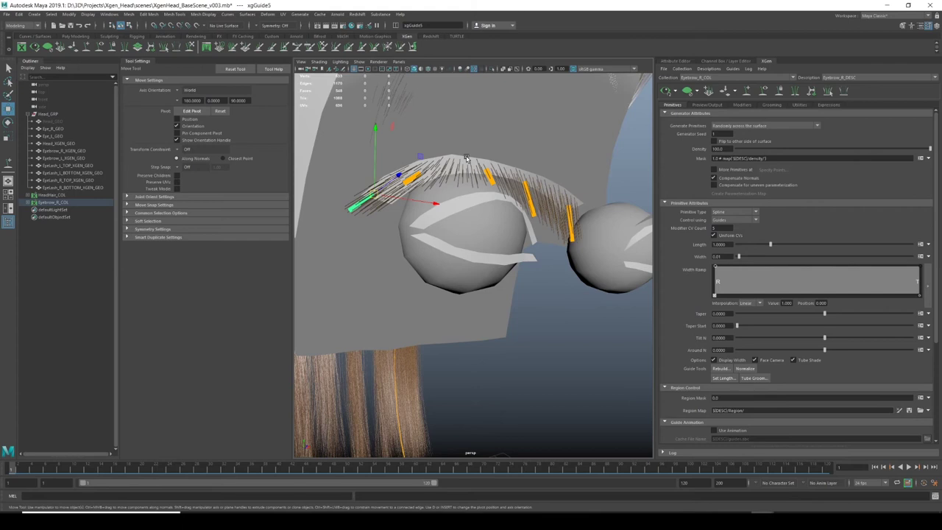
left_click(461, 161)
right_click(453, 162)
right_click_drag(453, 162, 456, 142)
double_click(458, 153)
left_click(370, 183)
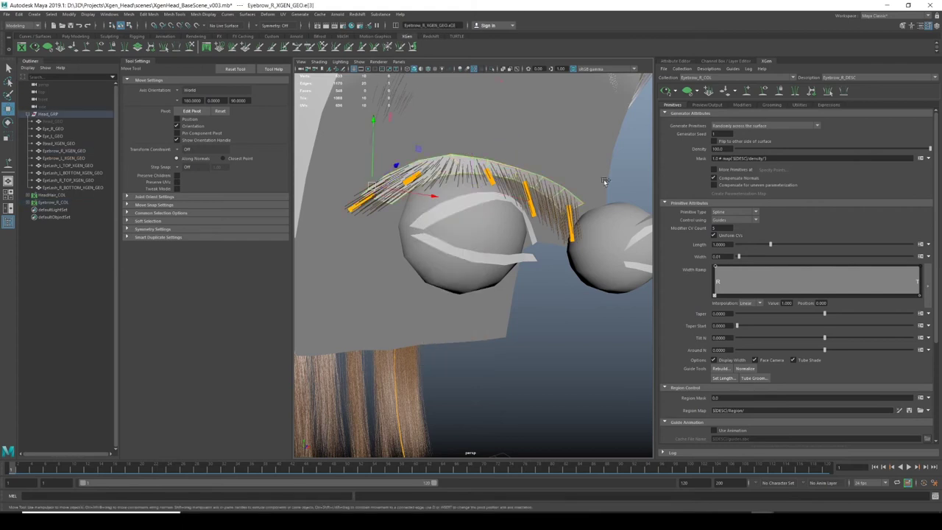
double_click(570, 196, "shift")
left_click_drag(475, 118, 476, 143)
left_click_drag(479, 144, 440, 201, "alt")
left_click_drag(468, 173, 545, 160)
left_click(666, 91)
Fine-tune the eyebrow mesh's selected edges with a slight move, undoing the stray selection change
mouse_move(482, 135)
left_mouse_down("alt")
mouse_move(517, 163)
mouse_move(465, 143)
left_mouse_up("alt")
left_click_drag(478, 179, 513, 235, "alt")
left_click(474, 169)
key("ctrl+z")
left_click_drag(470, 168, 470, 171)
Examine how the eyebrow mesh and its hairs sit on the face from the side, front and close up
left_click_drag(510, 237, 626, 185, "alt")
left_click_drag(390, 177, 444, 181, "alt")
left_click_drag(568, 171, 475, 146, "alt")
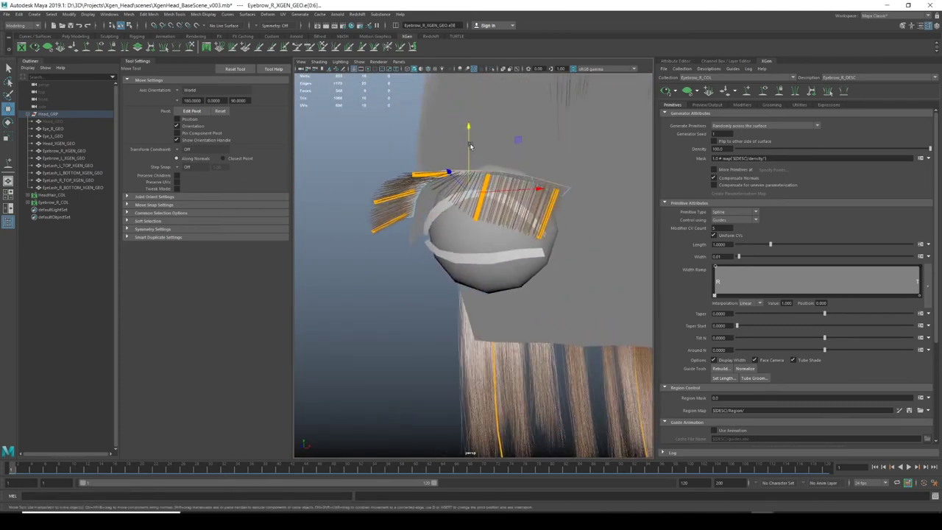
mouse_move(532, 203)
left_mouse_down("alt")
mouse_move(557, 187)
mouse_move(519, 213)
left_mouse_up("alt")
scroll(541, 211, "up", 3)
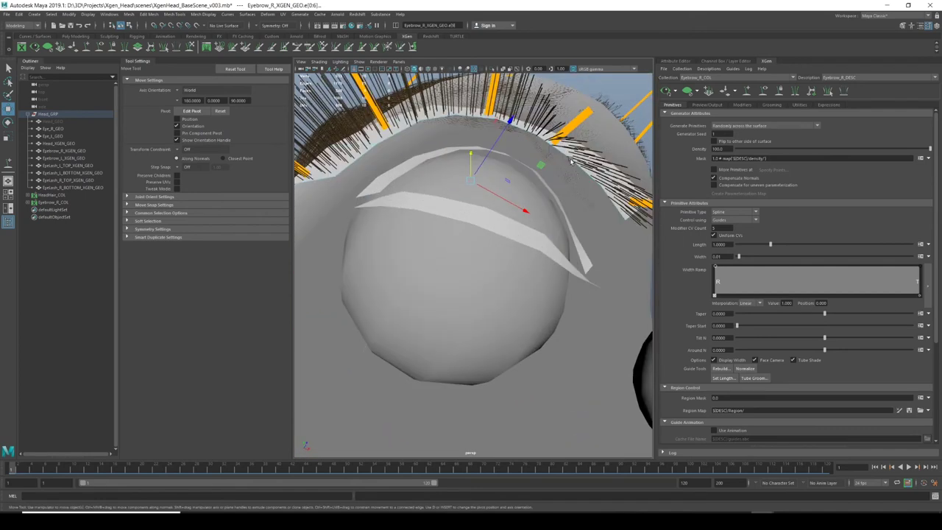
left_click_drag(595, 173, 595, 245, "alt")
scroll(508, 230, "down", 5)
left_click_drag(508, 230, 505, 261, "alt")
scroll(505, 260, "down", 2)
Set both Taper and Taper Start of the eyebrow hairs to 0.8 and check the tapered hairs from the front
left_click(729, 313)
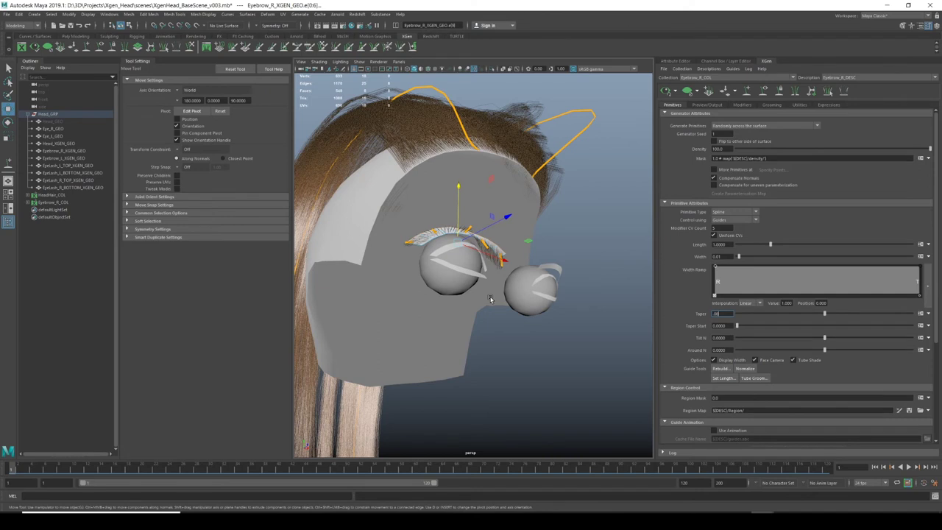
type("0.8")
key("Return")
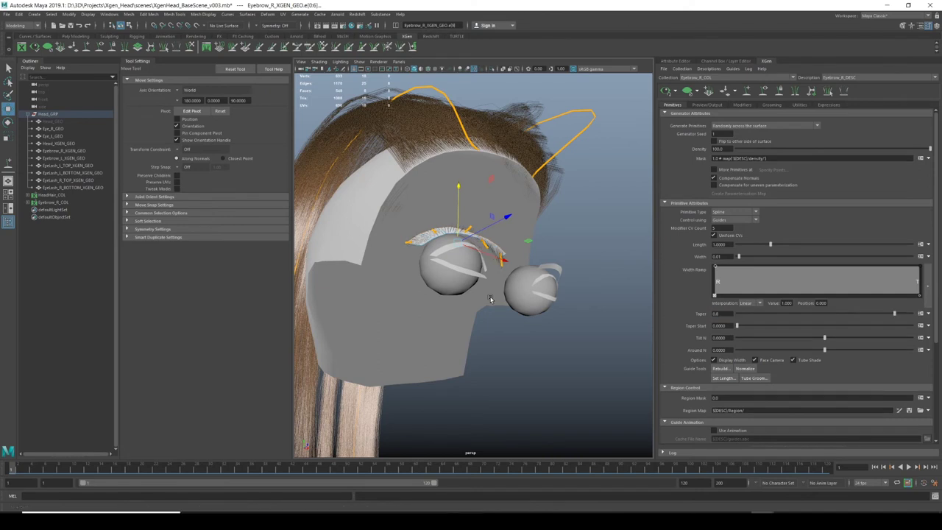
left_click_drag(730, 326, 662, 322)
type("0.8")
key("Return")
right_click_drag(541, 287, 439, 263, "alt")
left_click_drag(559, 206, 482, 210, "alt")
left_click_drag(589, 136, 553, 202, "alt")
right_click_drag(492, 244, 568, 187, "alt")
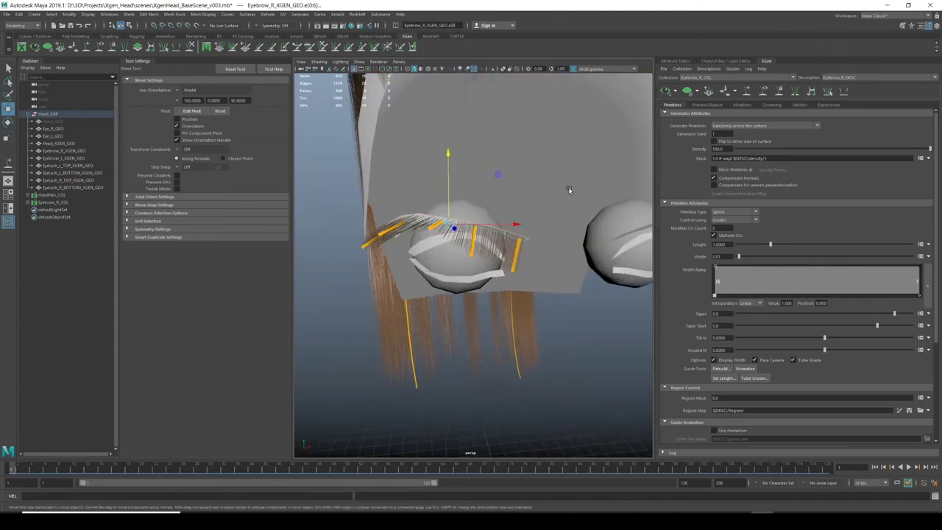
right_click_drag(614, 161, 520, 177, "alt")
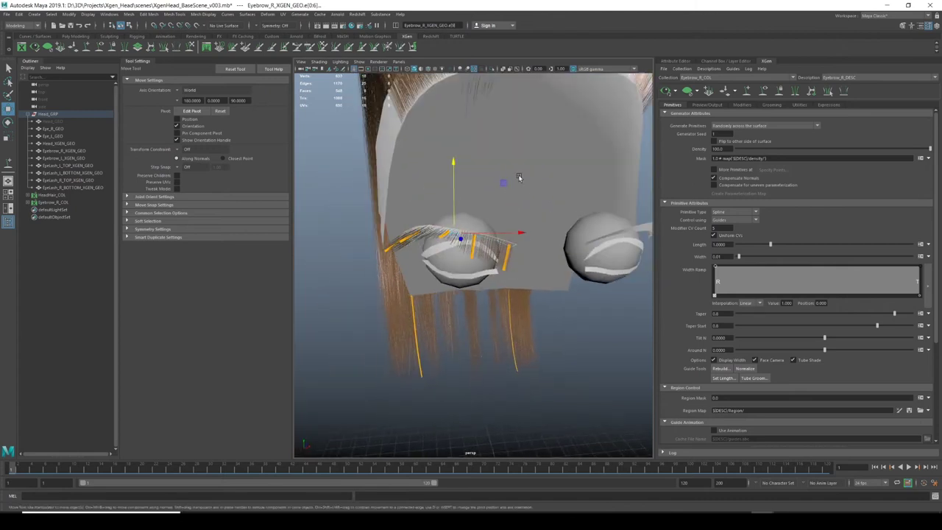
Set the output renderer of the Eyebrow_R_COL collection's description to Arnold Renderer
left_click(741, 104)
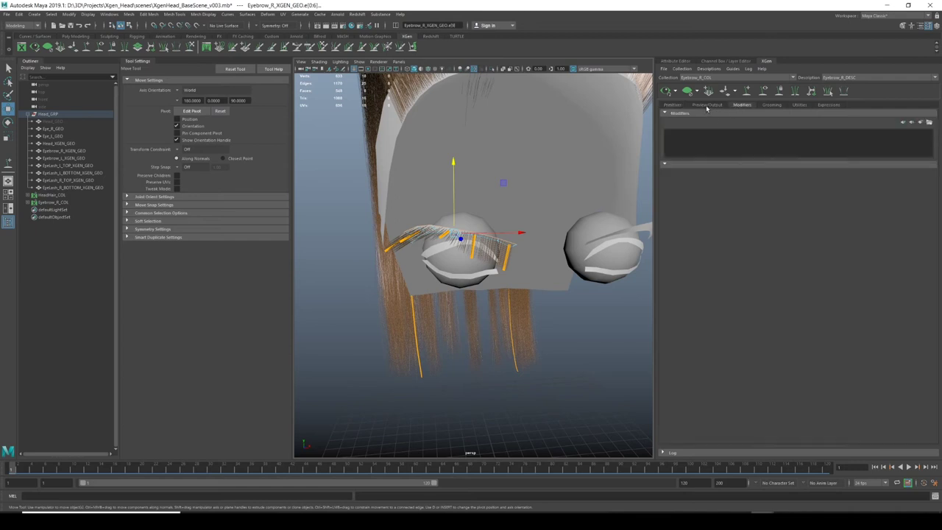
left_click(707, 105)
left_click(701, 77)
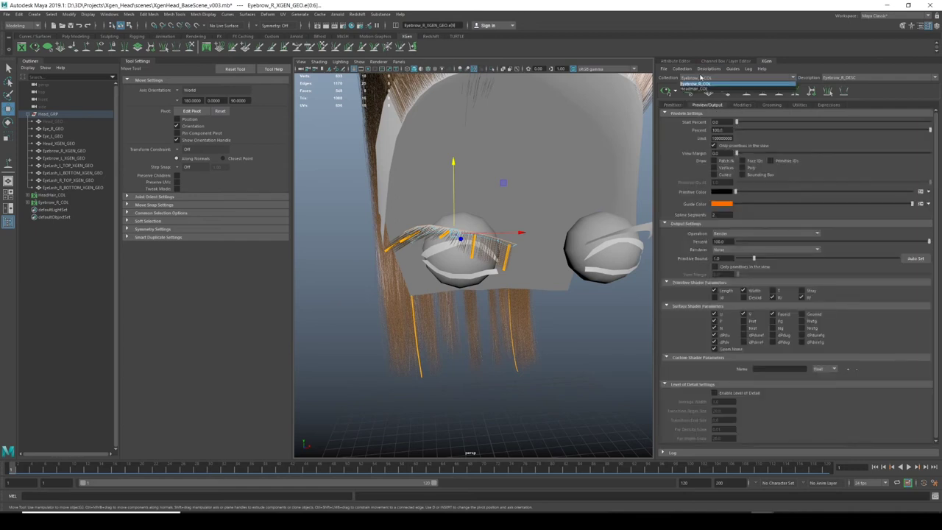
left_click(701, 77)
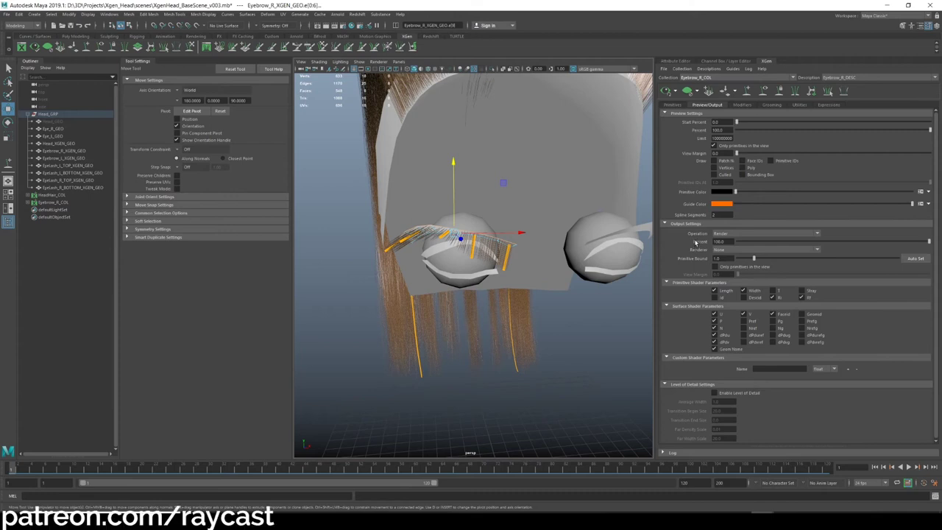
left_click(722, 250)
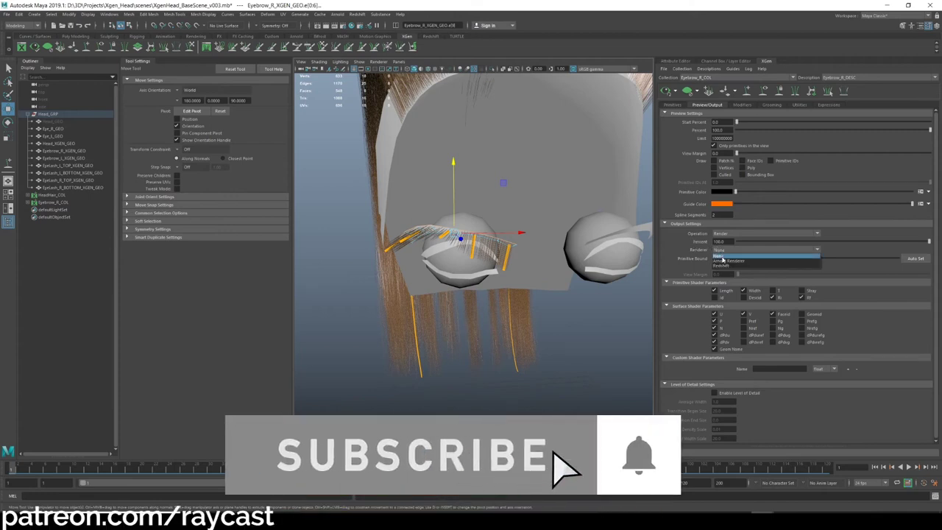
left_click(729, 261)
left_click(720, 251)
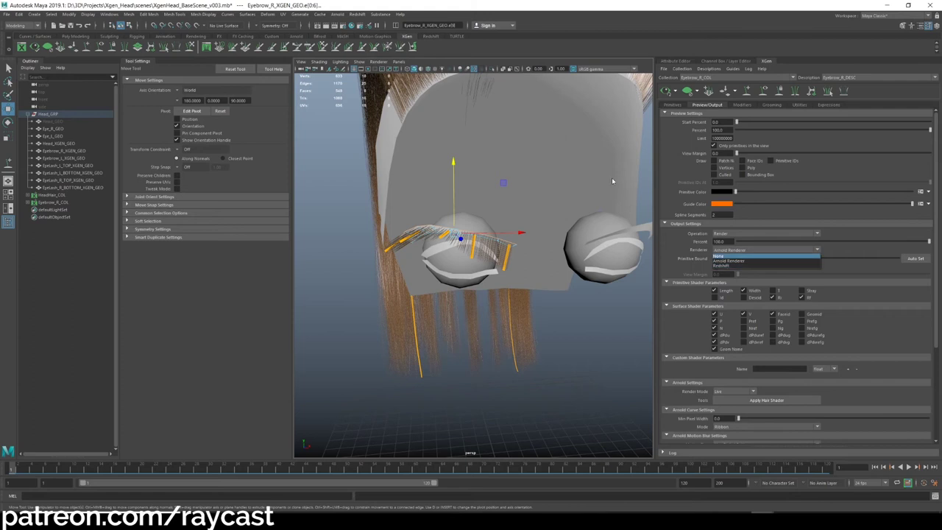
Export the XGen patches for batch rendering with the Animated option off
left_click(665, 69)
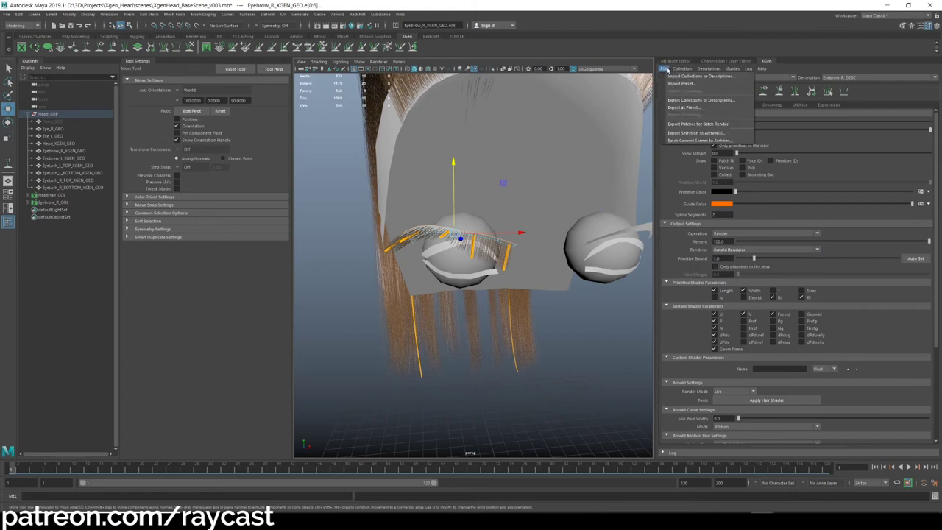
left_click(665, 69)
left_click(665, 69)
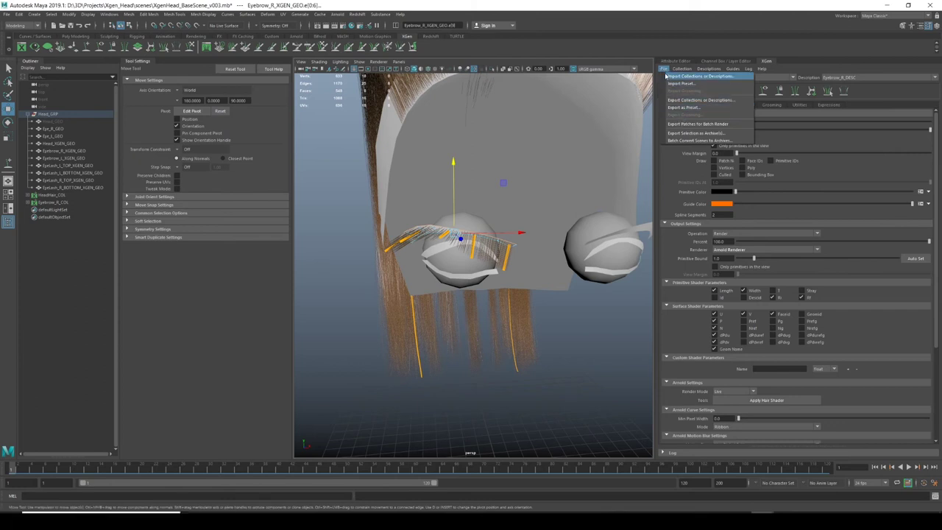
left_click(692, 124)
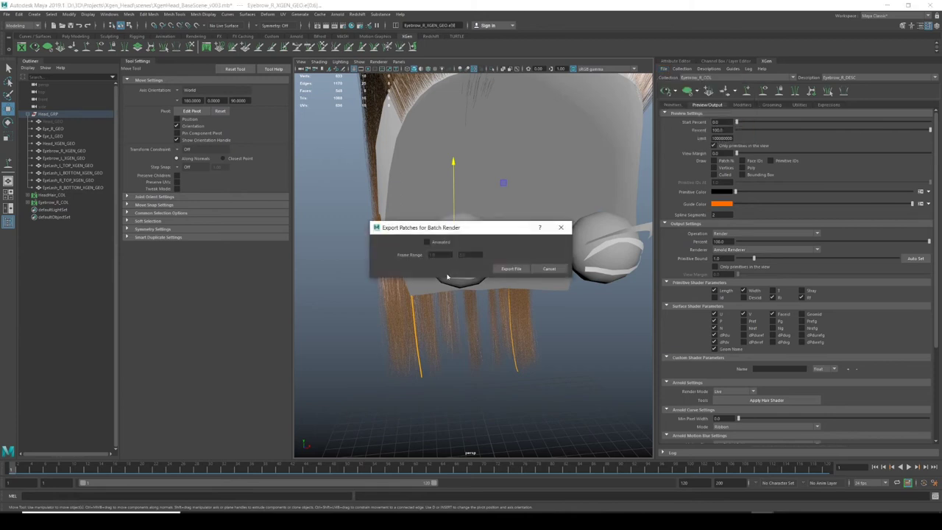
left_click(427, 243)
double_click(436, 254)
key("Tab")
left_click(426, 242)
left_click(519, 269)
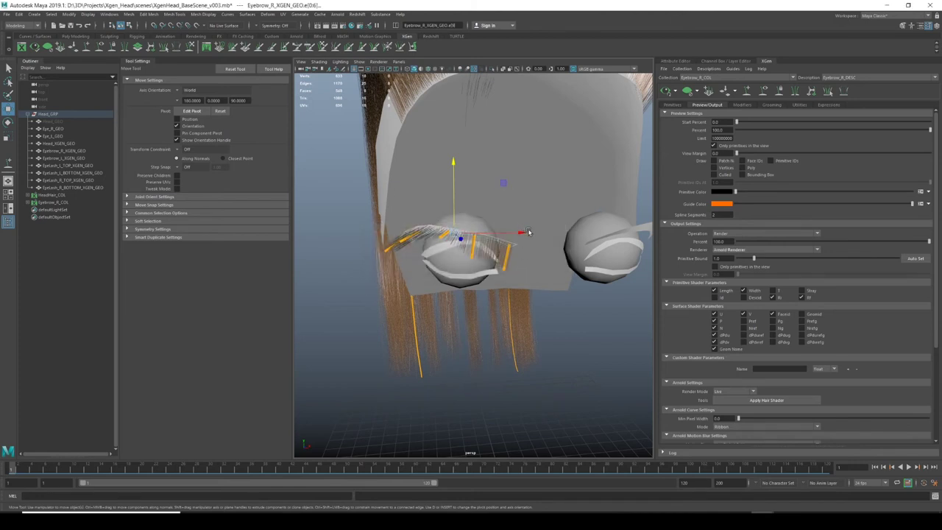
Examine the eyebrow and the whole haired head from several angles and distances
left_click_drag(373, 289, 402, 282, "alt")
scroll(402, 282, "down", 5)
scroll(402, 282, "up", 4)
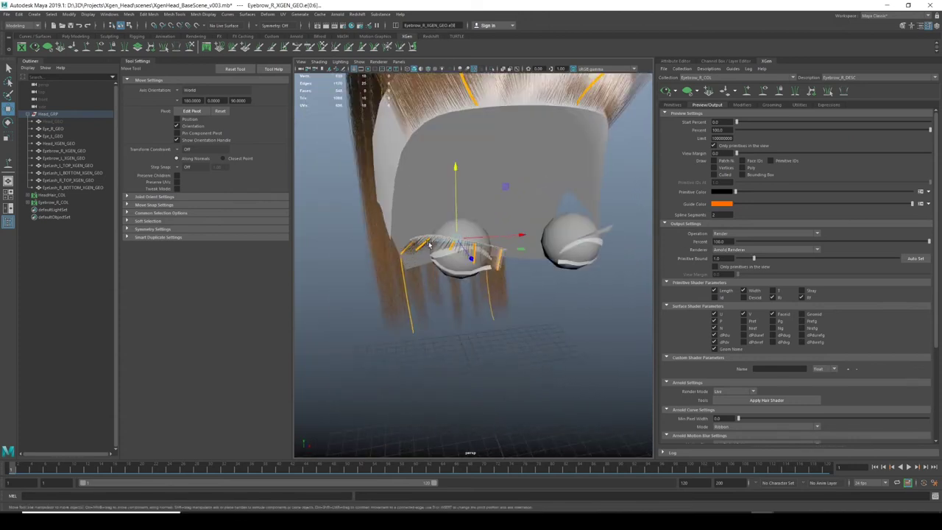
left_click_drag(430, 245, 428, 239, "alt")
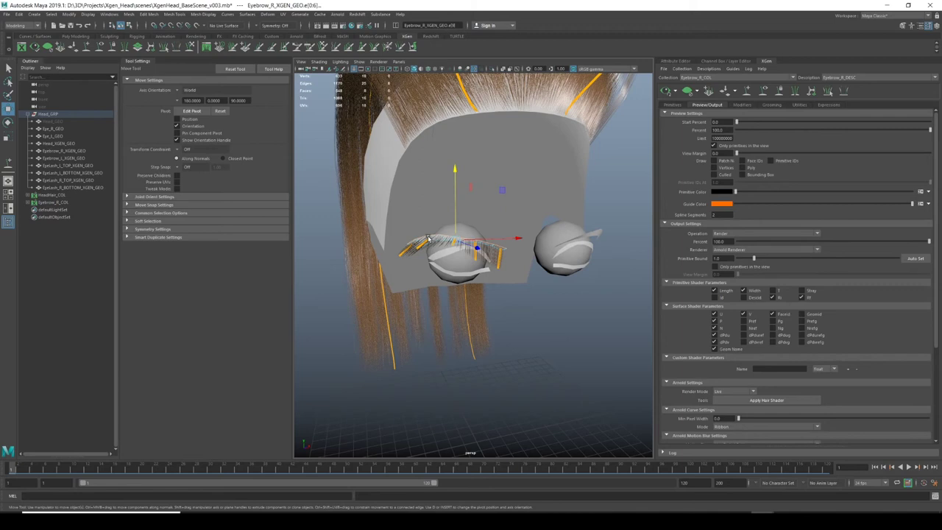
left_click_drag(459, 326, 462, 304, "alt")
scroll(463, 304, "down", 6)
middle_click_drag(454, 302, 479, 272, "alt")
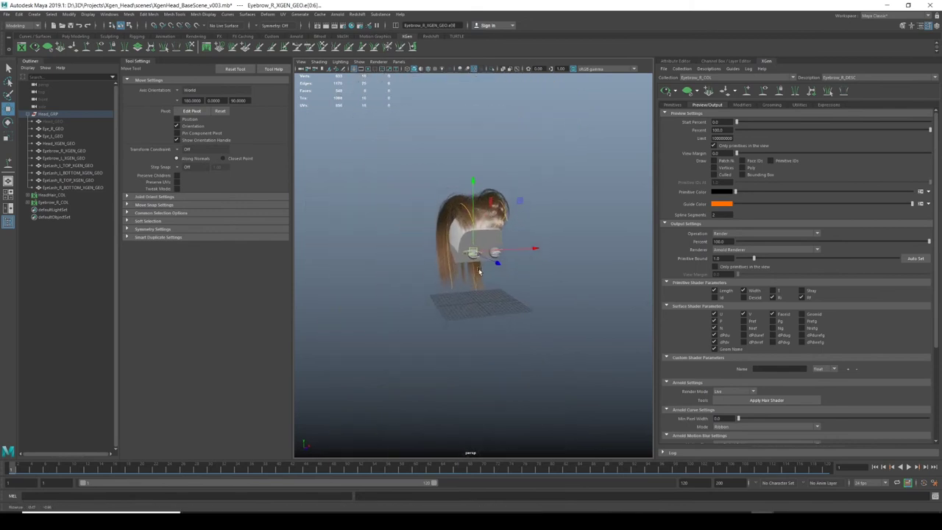
left_click_drag(479, 272, 440, 281, "alt")
Create a polygon sphere and move it sideways along X, away from the head
key("space")
left_click(373, 252)
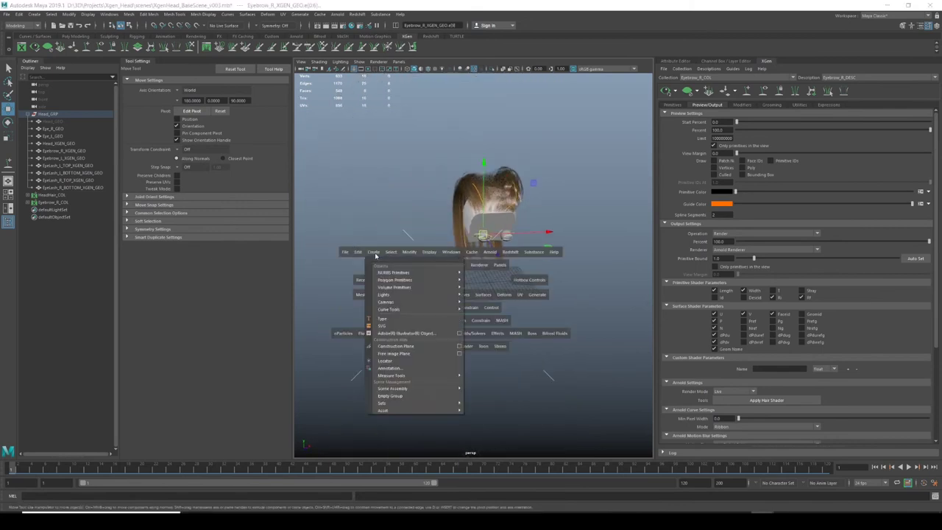
mouse_move(398, 280)
left_click(483, 286)
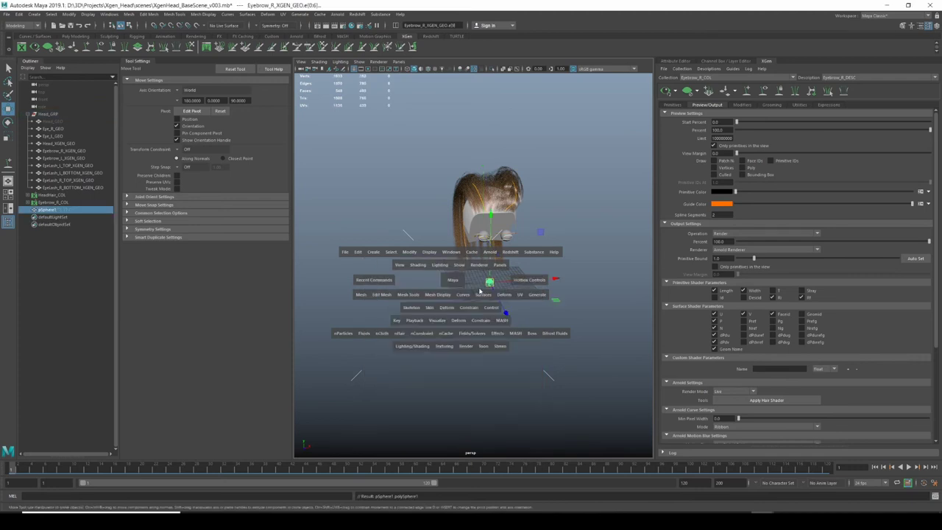
left_click_drag(538, 279, 453, 283)
Apply automatic UV mapping to the polygon sphere, return to object mode and reselect the sphere
middle_click_drag(456, 283, 490, 277, "alt")
scroll(564, 290, "up", 2)
scroll(453, 295, "up", 5)
scroll(456, 295, "down", 2)
scroll(489, 283, "down", 1)
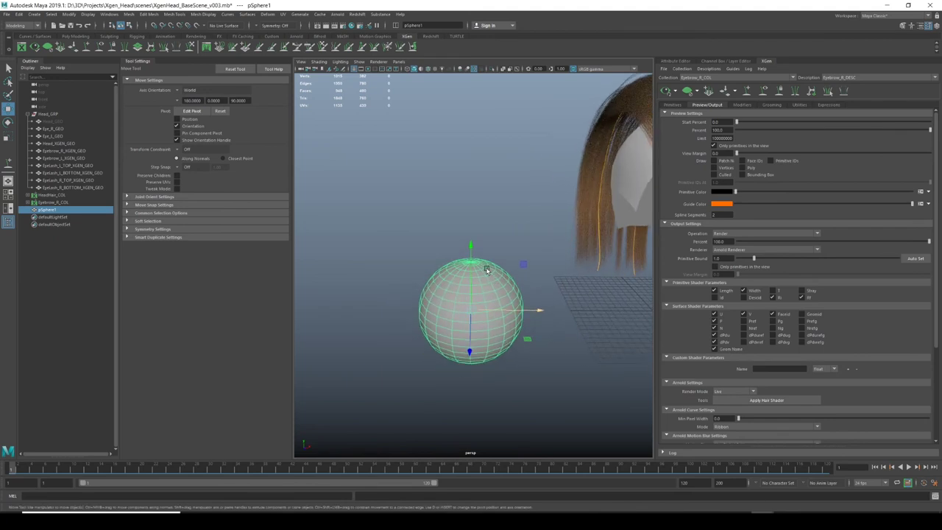
left_click(510, 198)
left_click(466, 331)
right_click(444, 271, "shift")
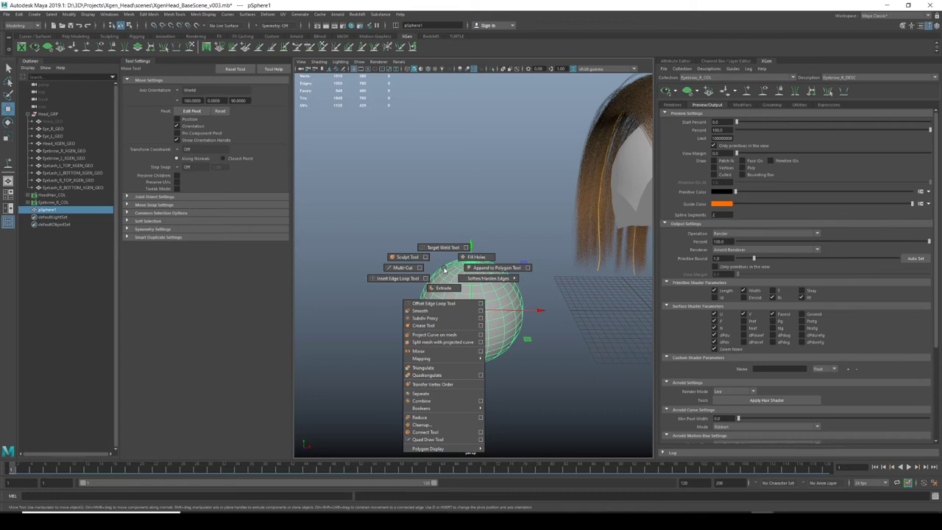
mouse_move(441, 358)
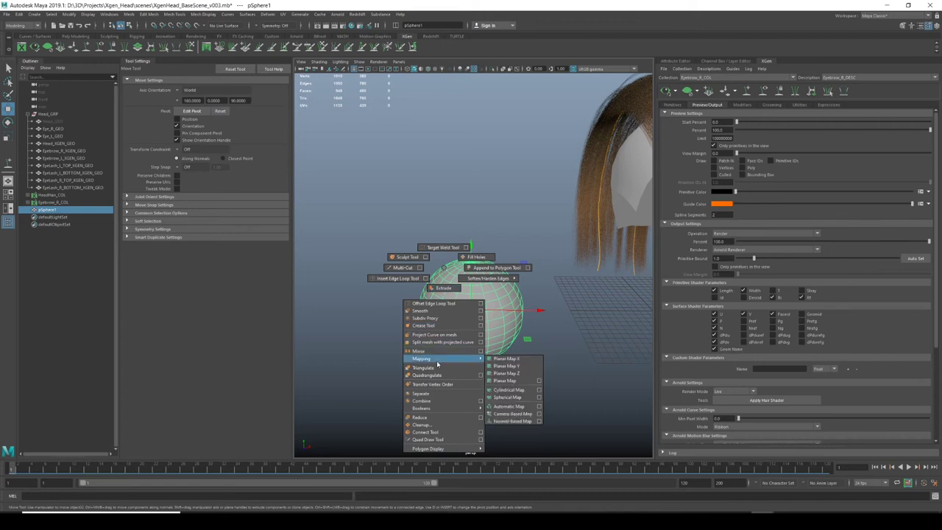
left_click(509, 414)
right_click(434, 296)
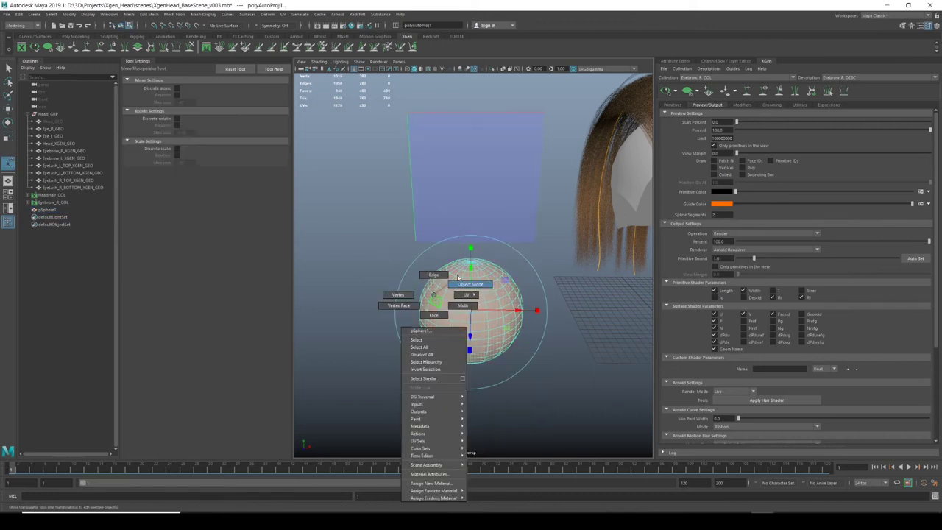
right_click_drag(458, 277, 470, 284)
key("w")
left_click(326, 224)
left_click(440, 292)
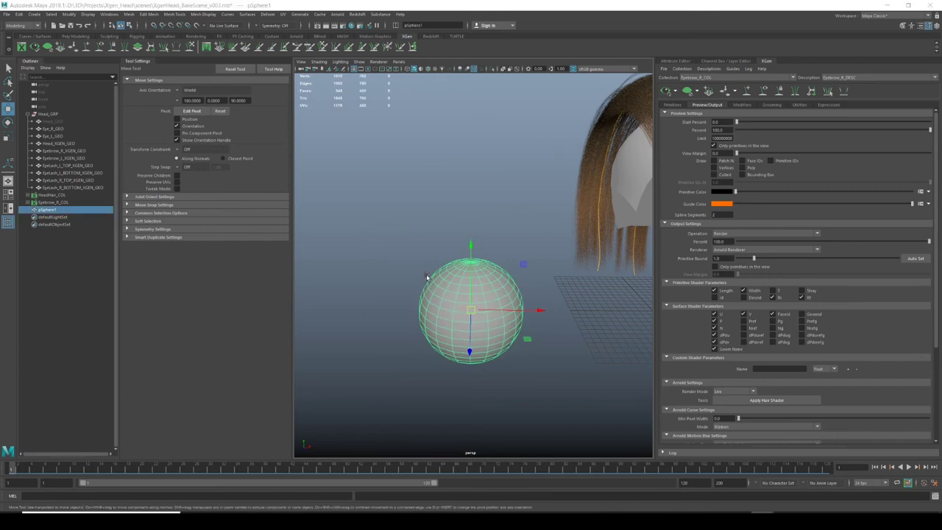
Delete the construction history of the sphere
key("space")
left_click(333, 249)
mouse_move(357, 337)
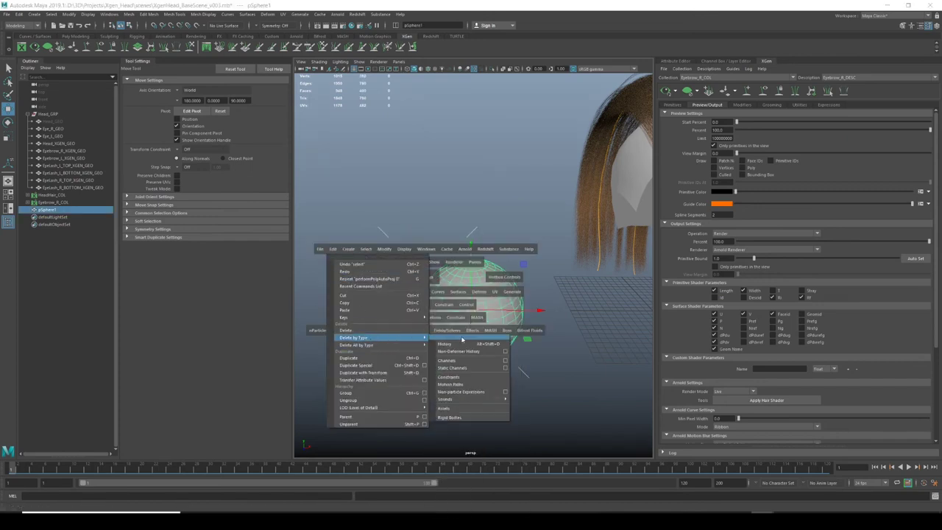
left_click(459, 344)
Create an XGen description sphere_DESC in a new collection sphere_COL, using splines controlled by placing and shaping guides
middle_click_drag(463, 304, 425, 268, "alt")
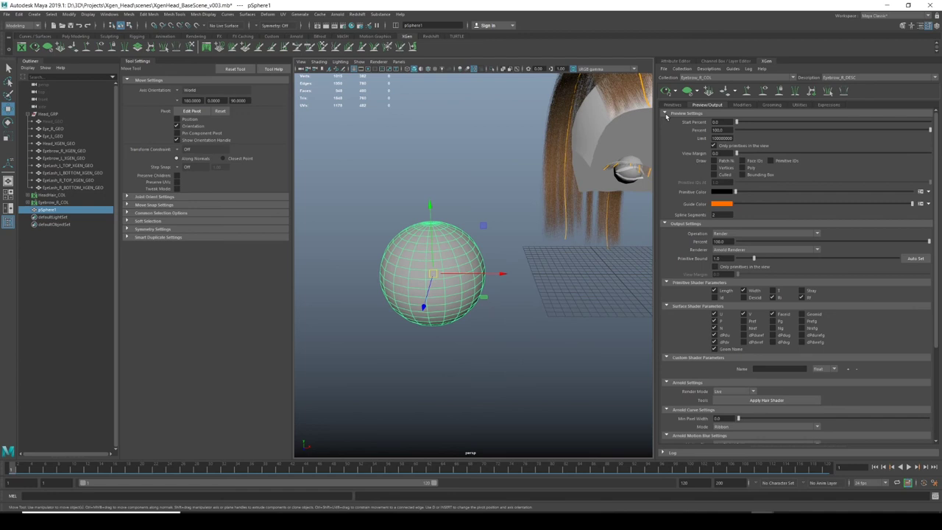
left_click(709, 68)
left_click(729, 75)
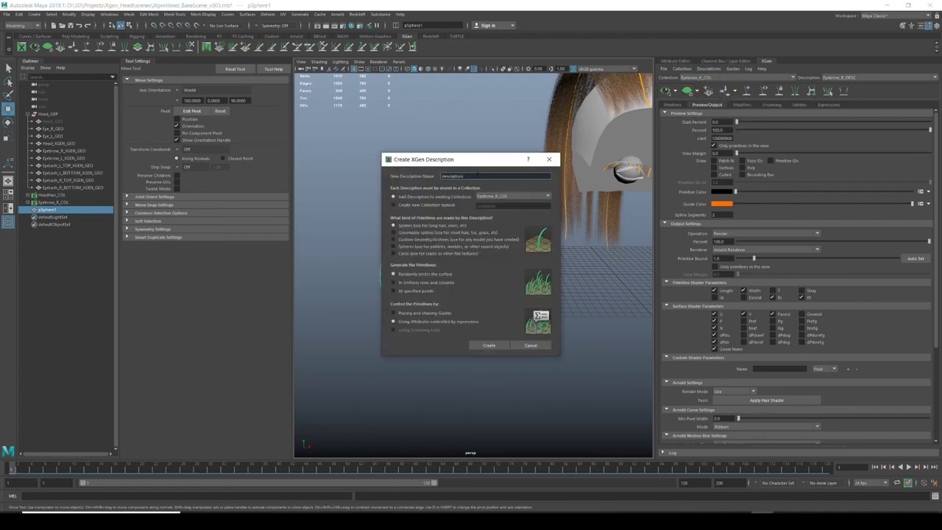
type("ey")
type("h")
left_click(411, 205)
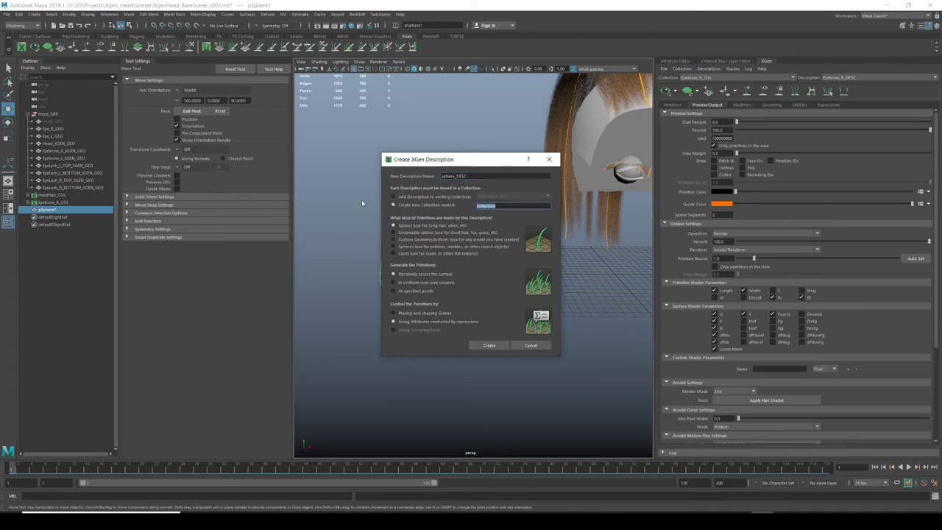
type("cohere_COL")
left_click(424, 313)
left_click(489, 345)
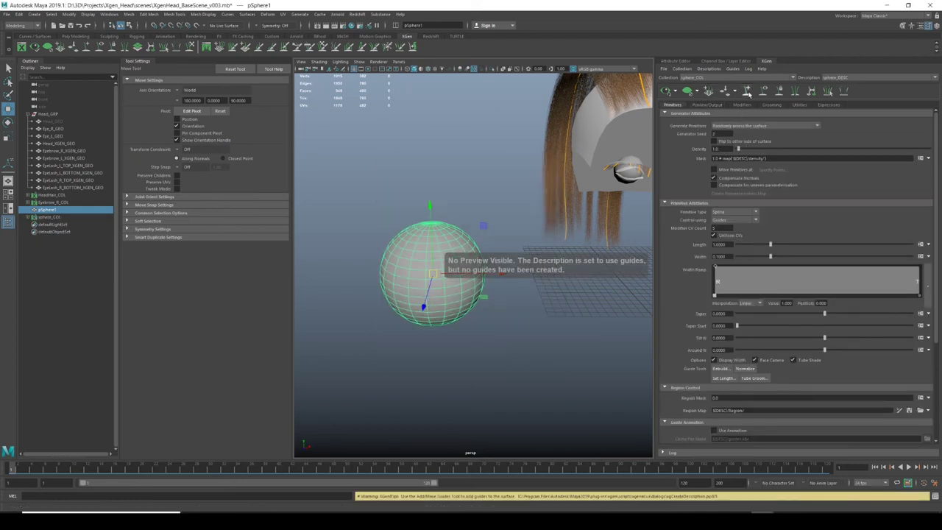
Place six XGen guides spread over one side of the sphere
left_click(747, 91)
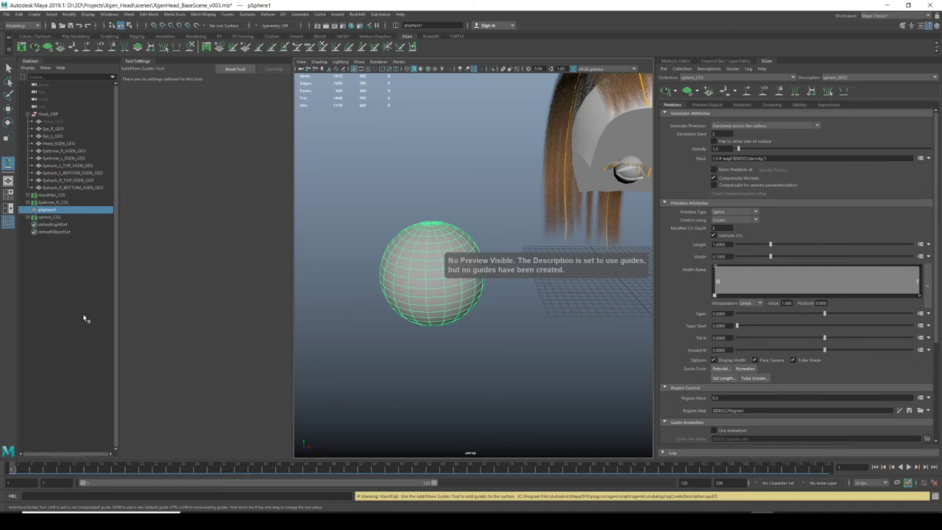
left_click_drag(431, 247, 451, 250, "alt")
left_click(448, 247)
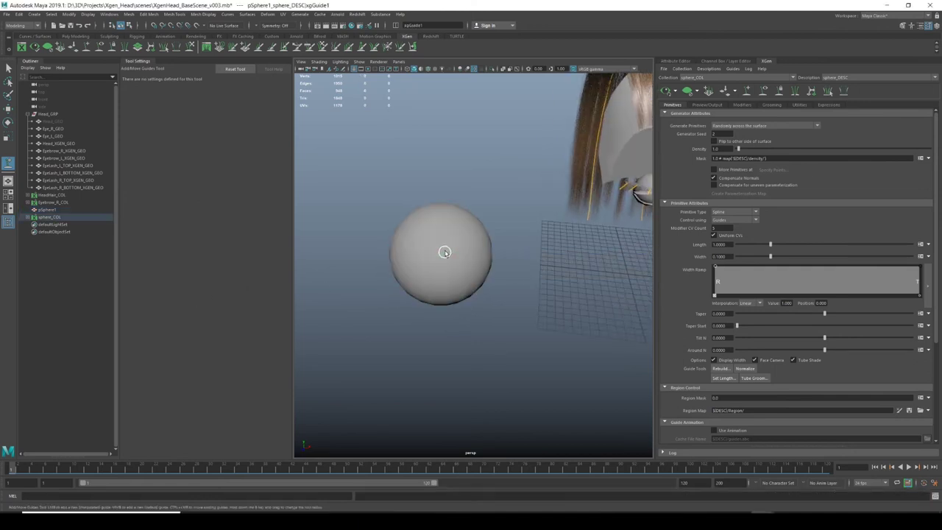
left_click(465, 211)
left_click_drag(404, 240, 448, 225, "alt")
left_click(372, 252)
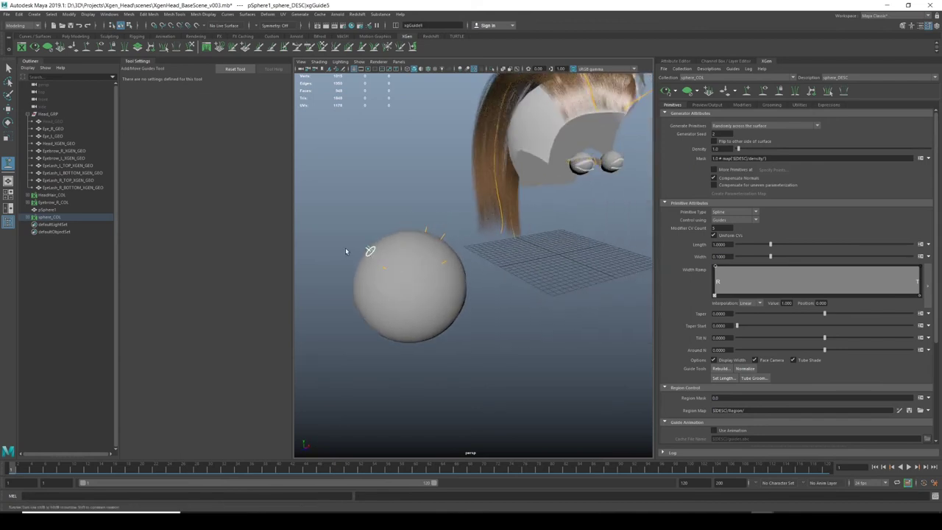
left_click(412, 302)
left_click_drag(462, 279, 481, 272, "alt")
Generate the XGen preview on the sphere and set the hair density to 50
left_click(667, 91)
key("w")
scroll(413, 243, "up", 5)
middle_click_drag(414, 243, 462, 243, "alt")
left_click_drag(462, 243, 586, 249, "alt")
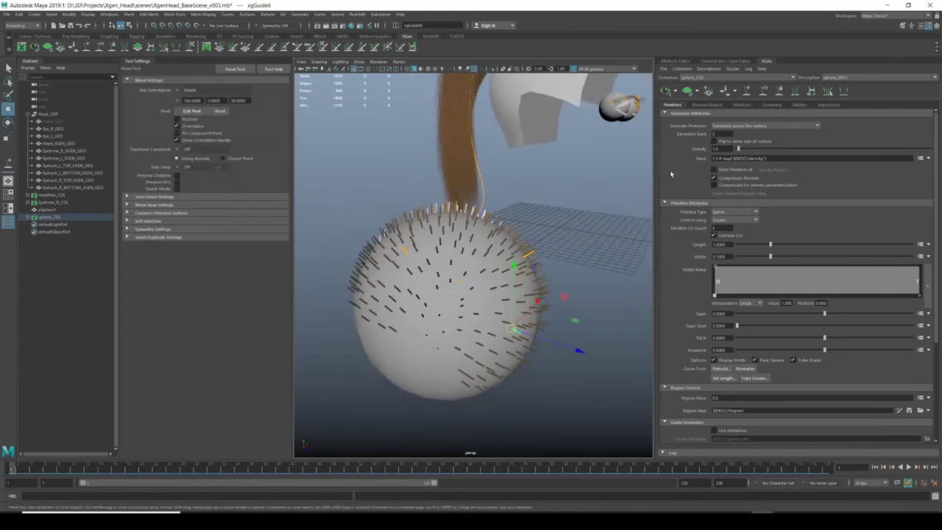
left_click_drag(729, 150, 592, 151)
type("50")
key("Return")
Examine the hair coverage on the sphere from several angles and compare it with the haired head
left_click_drag(428, 217, 415, 203, "alt")
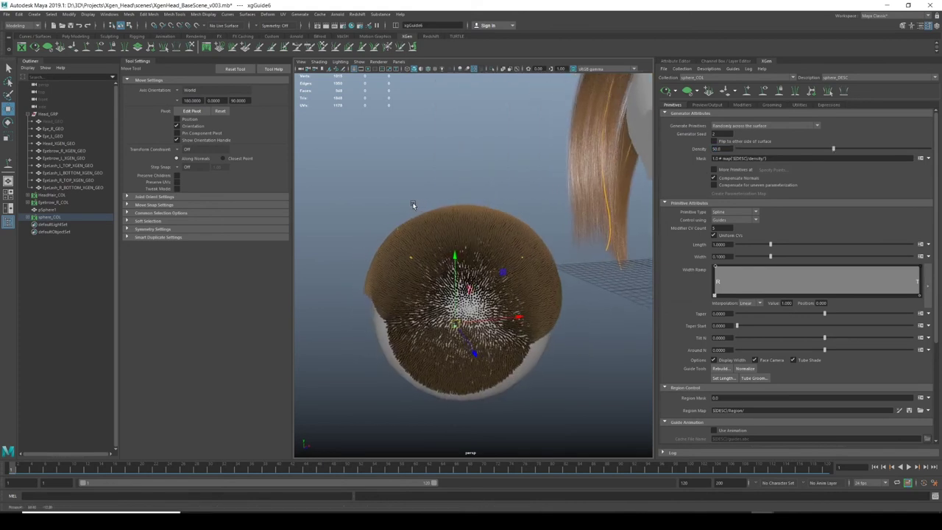
left_click_drag(565, 215, 471, 205, "alt")
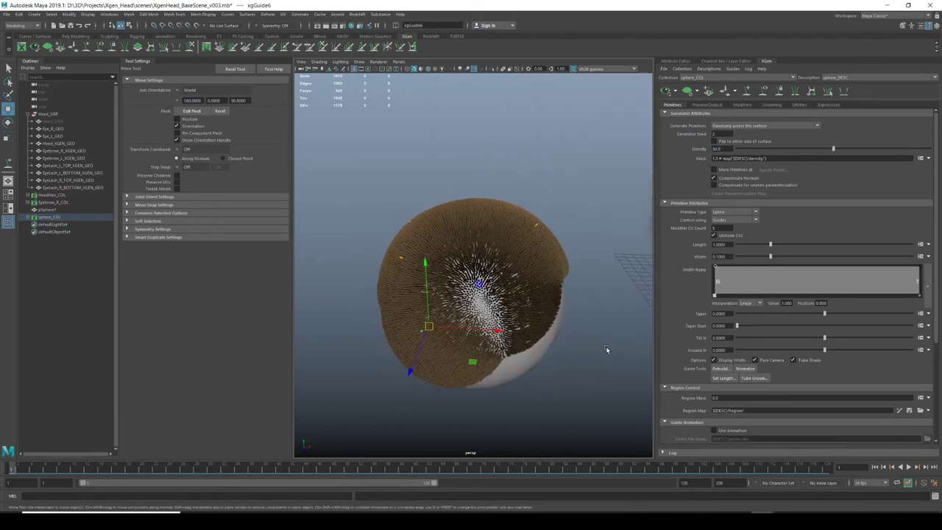
left_click(533, 356)
mouse_move(455, 312)
left_mouse_down("alt")
mouse_move(433, 309)
mouse_move(456, 298)
left_mouse_up("alt")
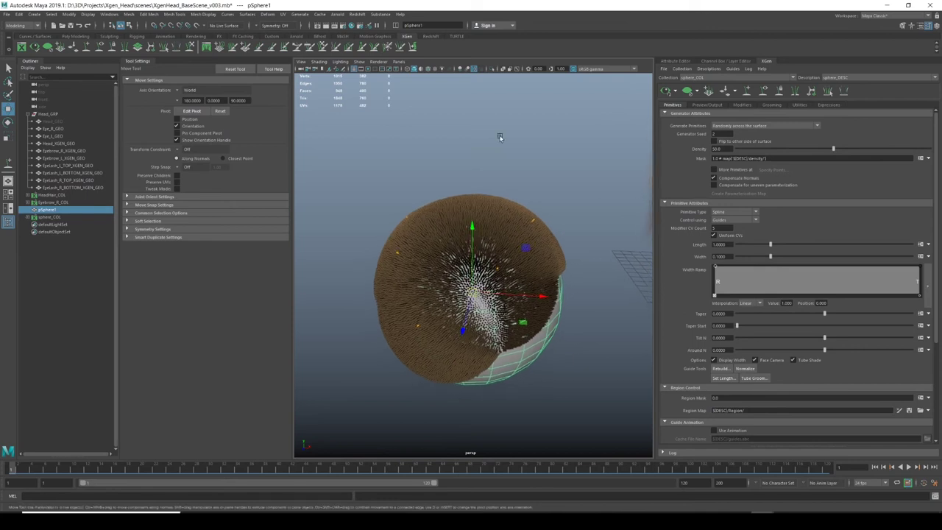
left_click_drag(478, 260, 504, 259, "alt")
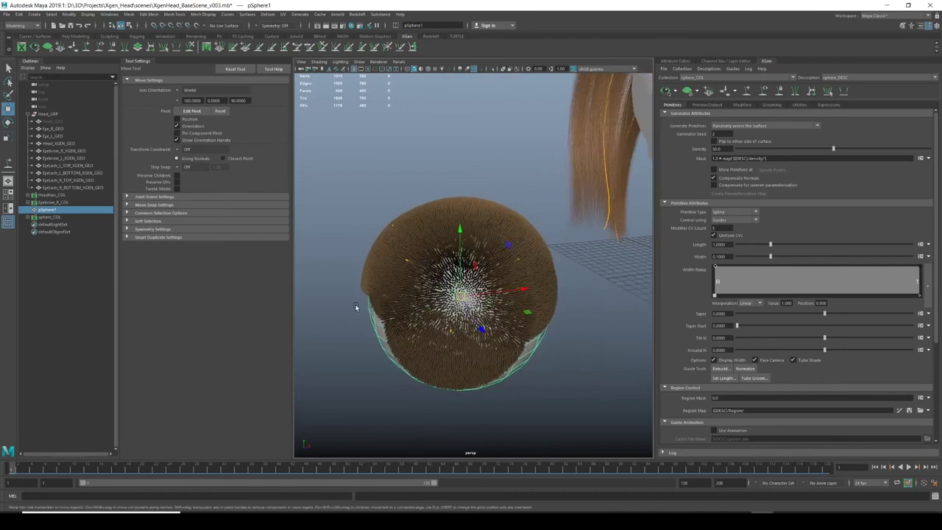
left_click_drag(514, 177, 489, 187, "alt")
scroll(490, 187, "down", 4)
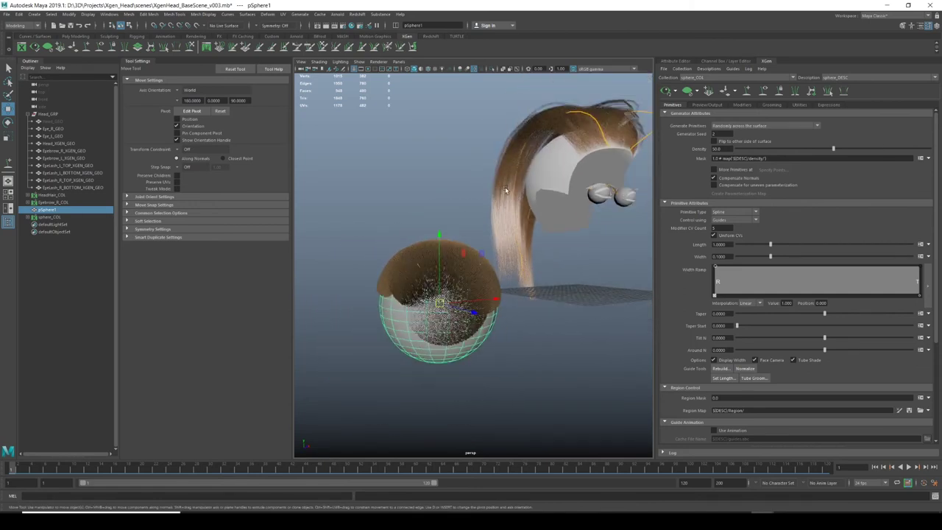
middle_click_drag(587, 161, 525, 211, "alt")
left_click_drag(517, 211, 511, 210, "alt")
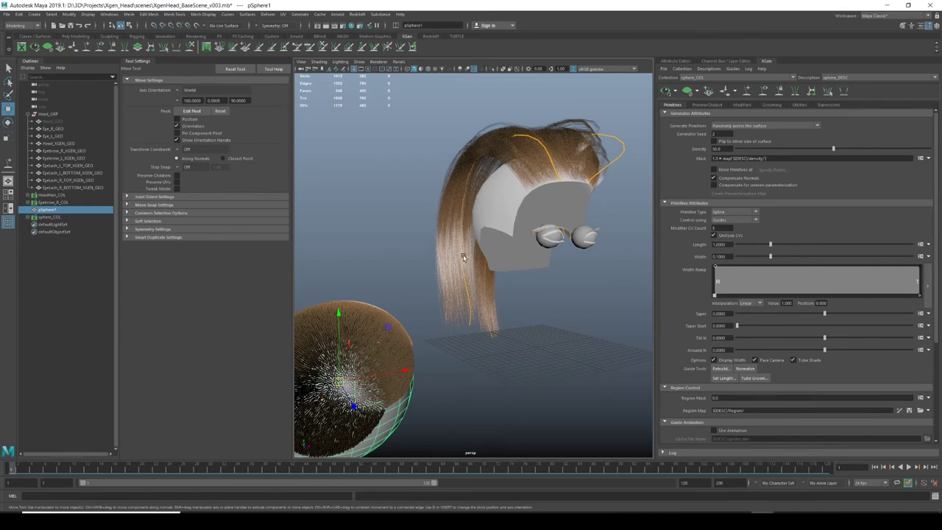
key("f")
left_click_drag(620, 168, 603, 171, "alt")
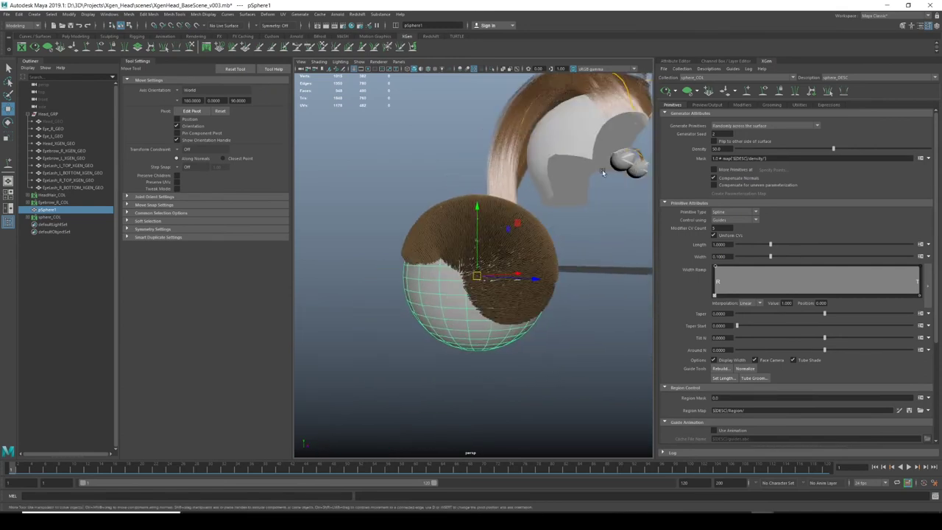
left_click_drag(452, 240, 547, 219, "alt")
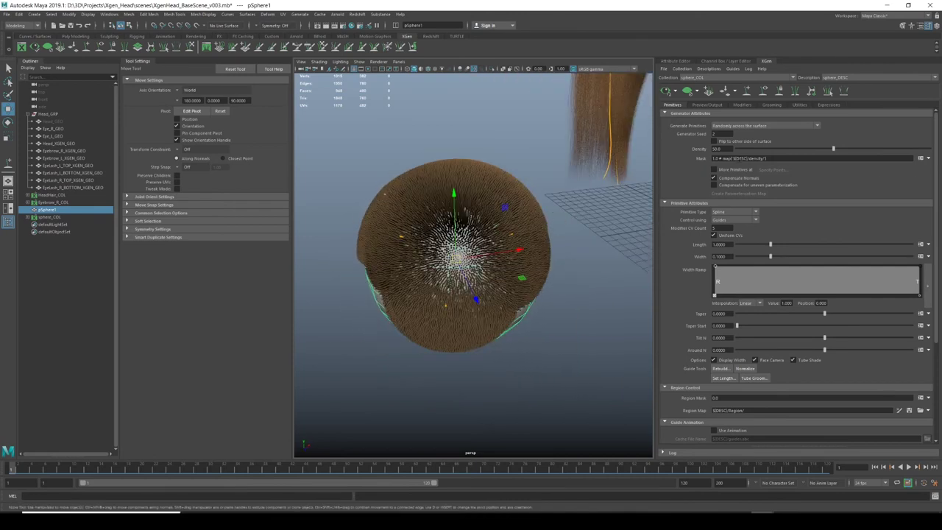
Create a paintable mask map named Sphere_DENSITY_mask with a white start color for the sphere's hair
left_click(928, 160)
left_click(897, 169)
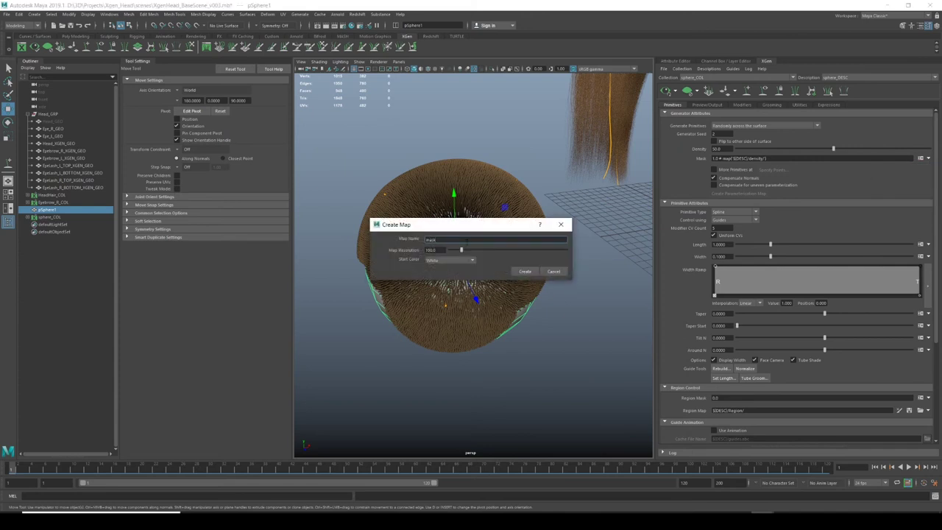
type("SideMask")
type("DENSITY_")
key("Tab")
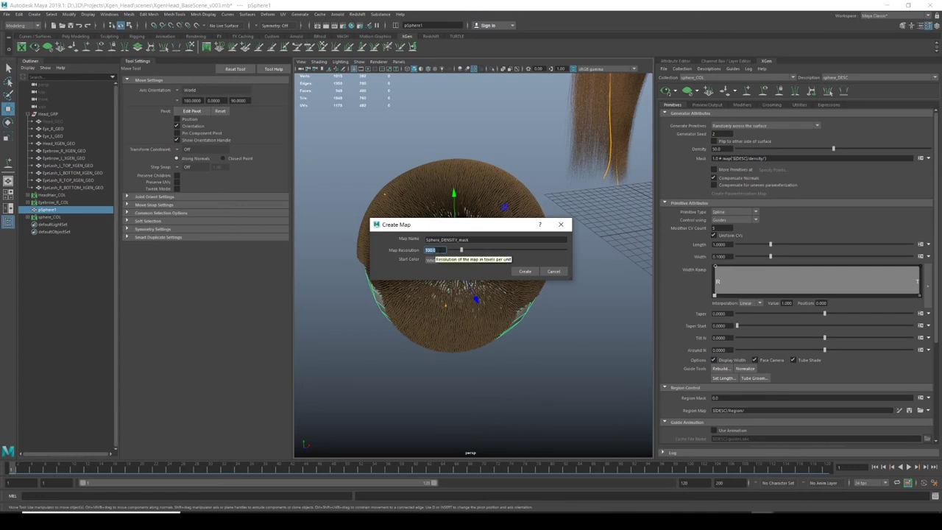
left_click(432, 261)
left_click(432, 261)
left_click(432, 262)
left_click(433, 261)
left_click(525, 271)
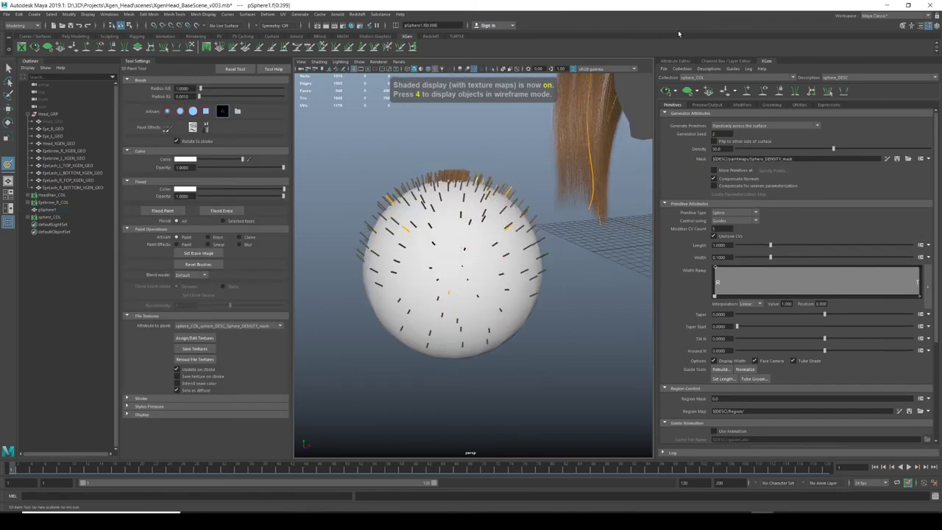
Set the 3D Paint Tool color to black and choose the solid round brush
left_click_drag(419, 283, 416, 298, "alt")
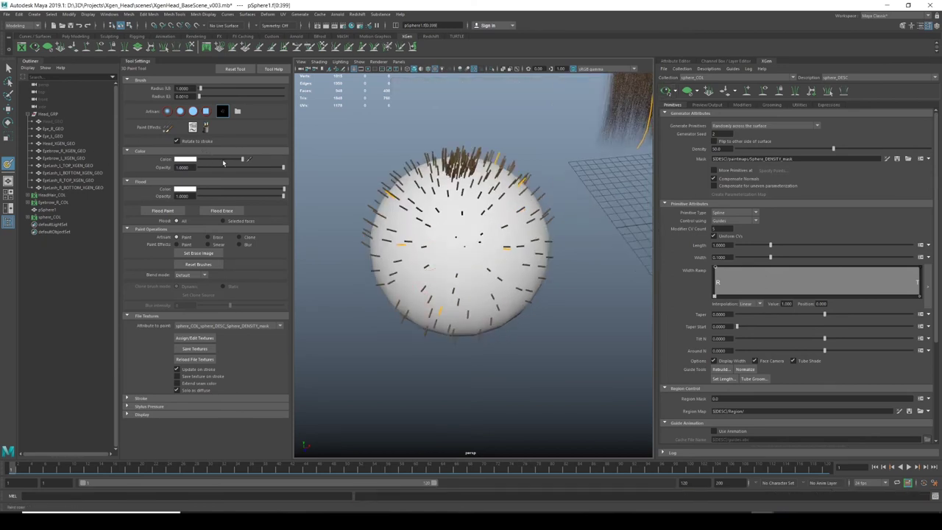
left_click_drag(224, 160, 192, 160)
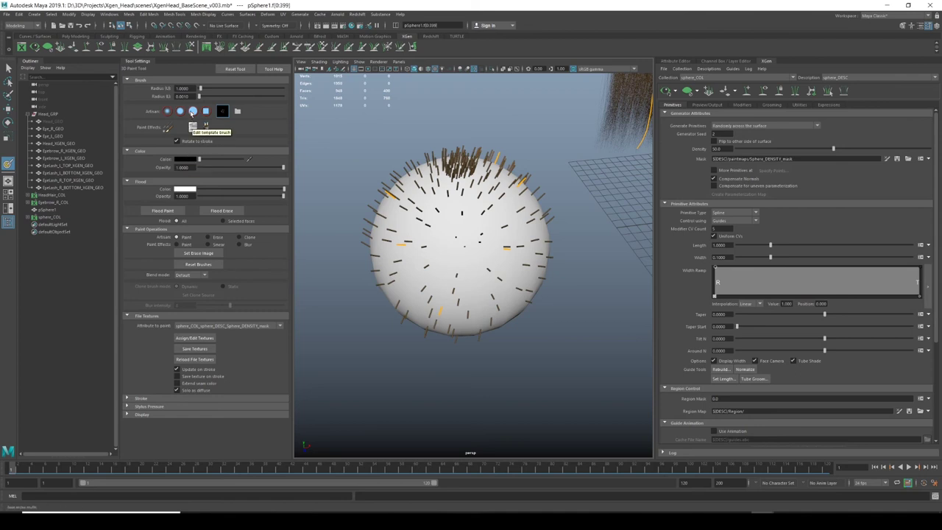
left_click(193, 110)
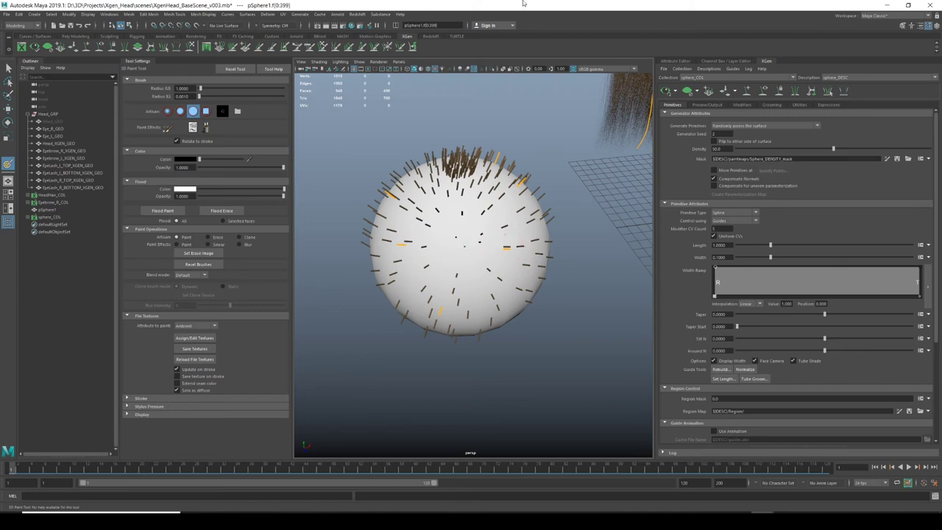
Paint one side of the sphere black on the density mask and save the map to XGen
left_click_drag(453, 282, 458, 249, "alt")
left_click(498, 208)
mouse_move(489, 217)
left_mouse_down()
mouse_move(457, 273)
mouse_move(424, 258)
mouse_move(492, 181)
mouse_move(324, 366)
left_mouse_up()
mouse_move(537, 189)
left_mouse_down()
mouse_move(473, 214)
mouse_move(557, 228)
mouse_move(567, 246)
mouse_move(522, 298)
mouse_move(558, 278)
mouse_move(469, 301)
left_mouse_up()
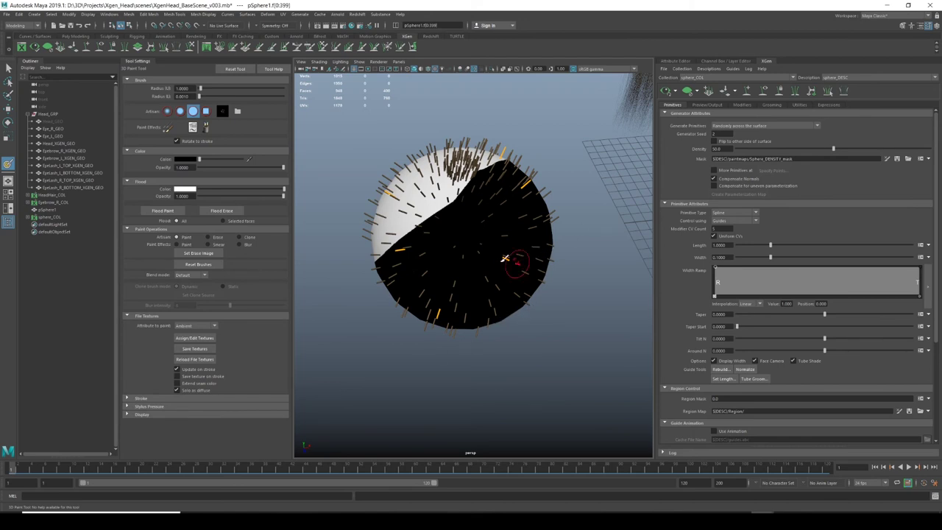
left_click_drag(417, 255, 437, 242, "alt")
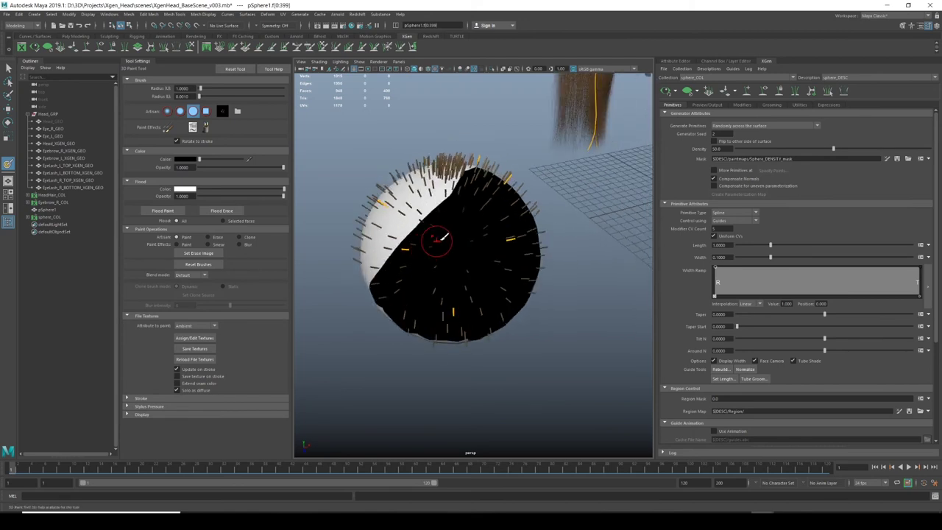
left_click(896, 159)
left_click_drag(510, 255, 556, 250, "alt")
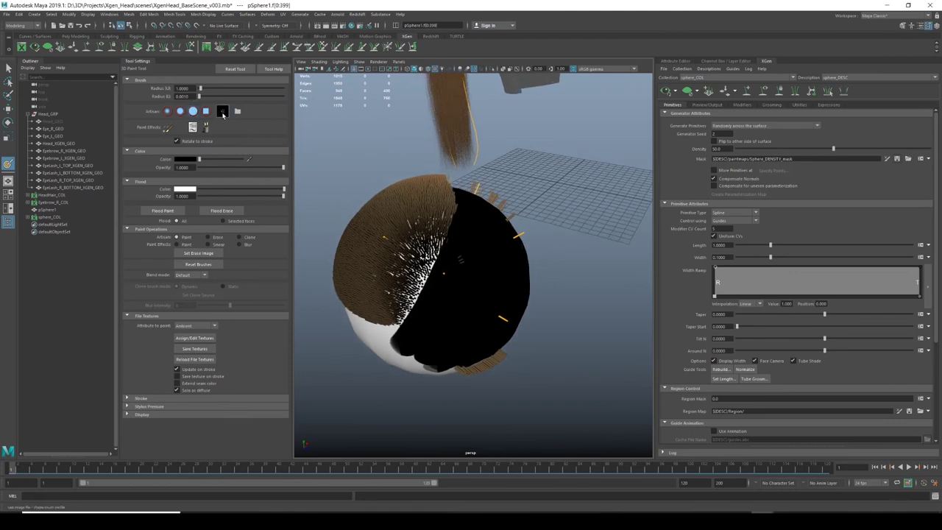
Set the paint color to white and brush textured strokes along the black edge of Sphere_DENSITY_mask with the image brush
left_click(237, 111)
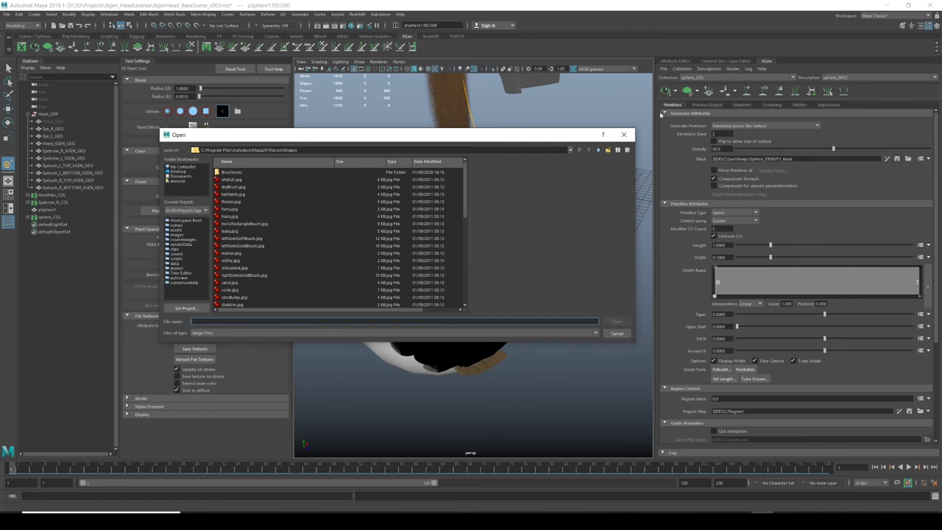
left_click(624, 135)
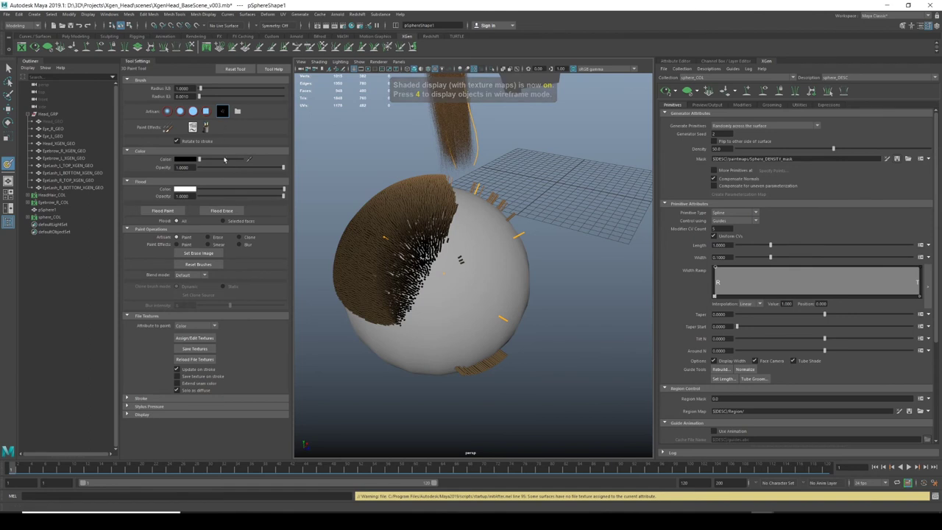
left_click_drag(213, 158, 242, 159)
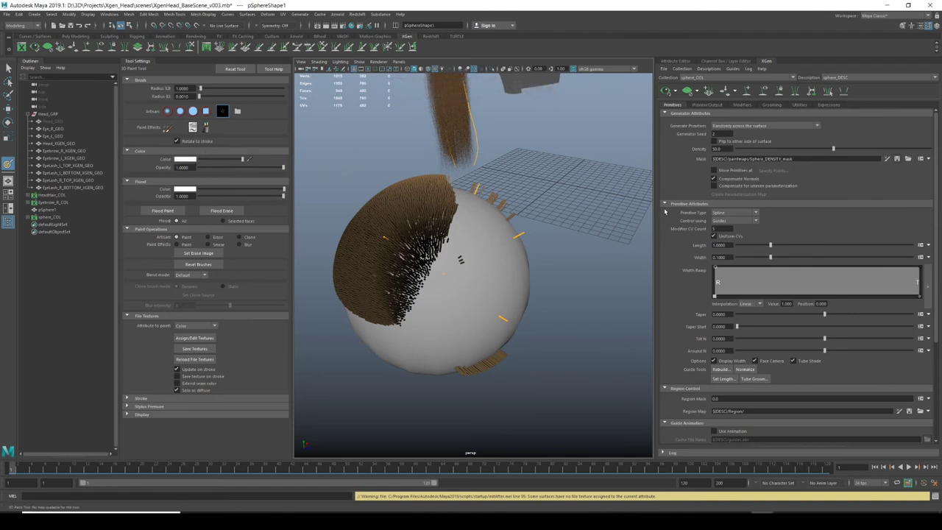
left_click(889, 161)
mouse_move(452, 239)
left_mouse_down()
mouse_move(442, 269)
mouse_move(458, 257)
mouse_move(454, 242)
mouse_move(411, 317)
mouse_move(423, 315)
mouse_move(398, 335)
mouse_move(396, 355)
mouse_move(445, 283)
mouse_move(464, 224)
mouse_move(465, 200)
mouse_move(452, 195)
left_mouse_up()
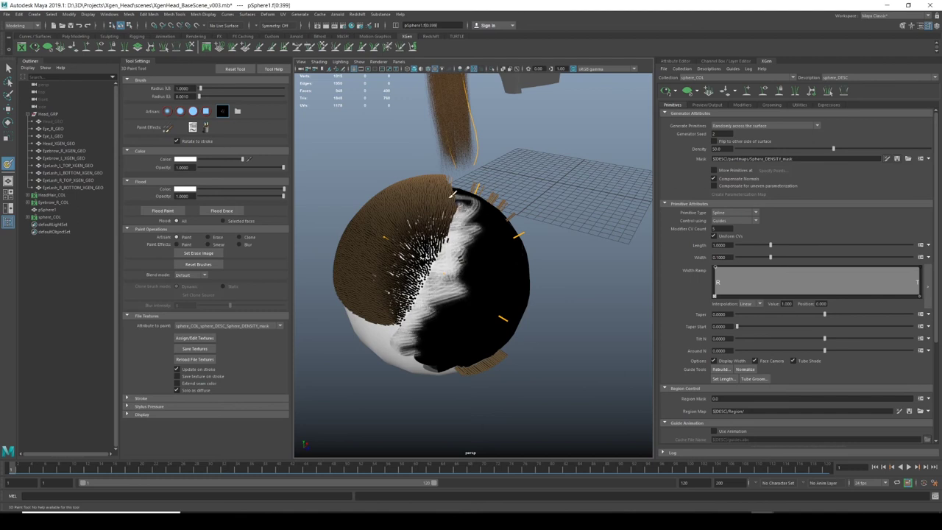
Save the white strokes to the sphere's density mask so the hair updates along the painted edge
left_click(898, 159)
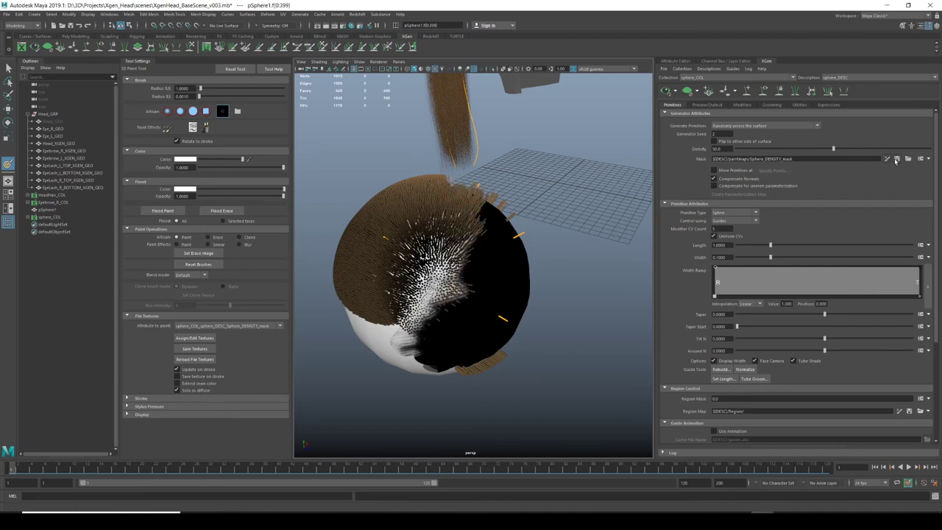
mouse_move(378, 292)
left_mouse_down("alt")
mouse_move(370, 272)
mouse_move(362, 277)
mouse_move(479, 228)
mouse_move(391, 295)
mouse_move(399, 276)
left_mouse_up("alt")
mouse_move(293, 213)
left_mouse_down()
mouse_move(321, 206)
mouse_move(292, 203)
left_mouse_up()
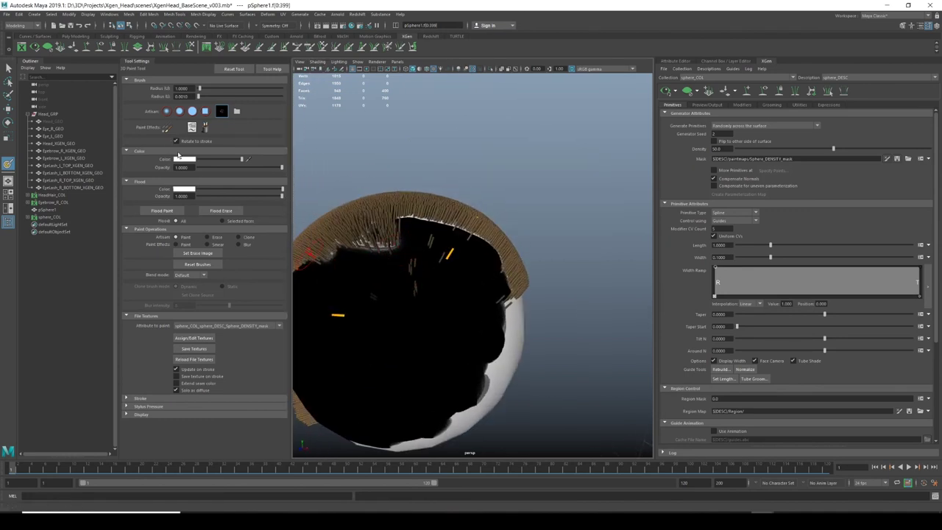
Darken the paint color to light grey, brush strokes along the black area's upper edge, and save the density mask
left_click(224, 159)
mouse_move(446, 331)
left_mouse_down("alt")
mouse_move(525, 331)
mouse_move(457, 225)
mouse_move(480, 231)
mouse_move(514, 213)
mouse_move(518, 221)
mouse_move(478, 200)
mouse_move(541, 211)
mouse_move(530, 241)
mouse_move(523, 234)
mouse_move(548, 225)
left_mouse_up("alt")
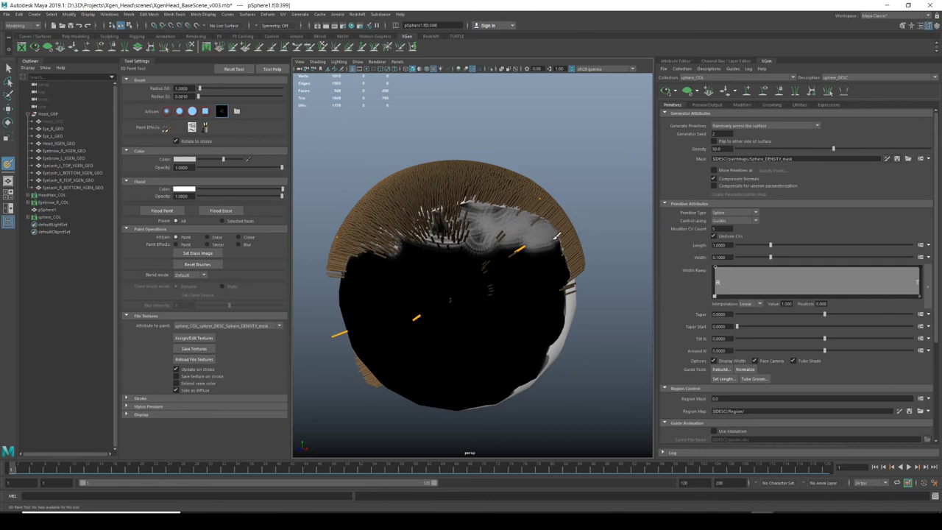
left_click(896, 159)
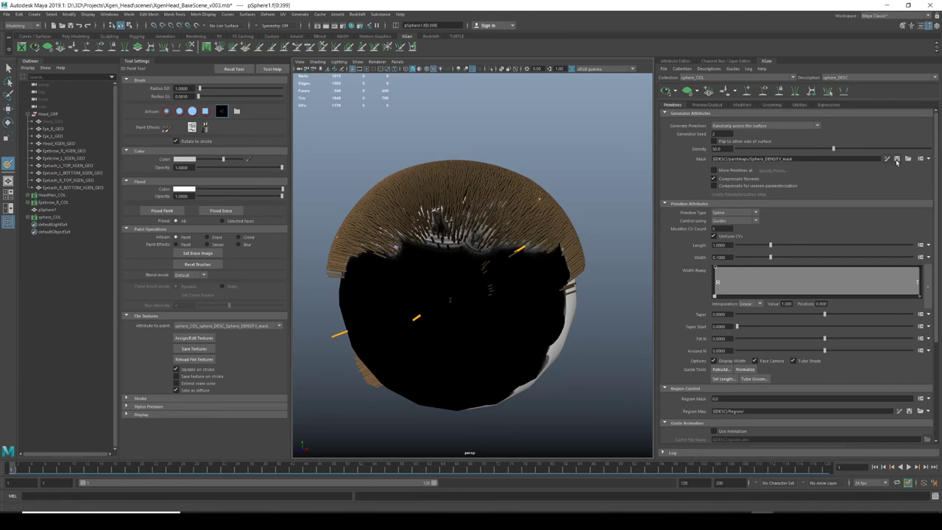
Set the density of the sphere's hair to 100
left_click_drag(730, 148, 663, 156)
type("100")
key("Return")
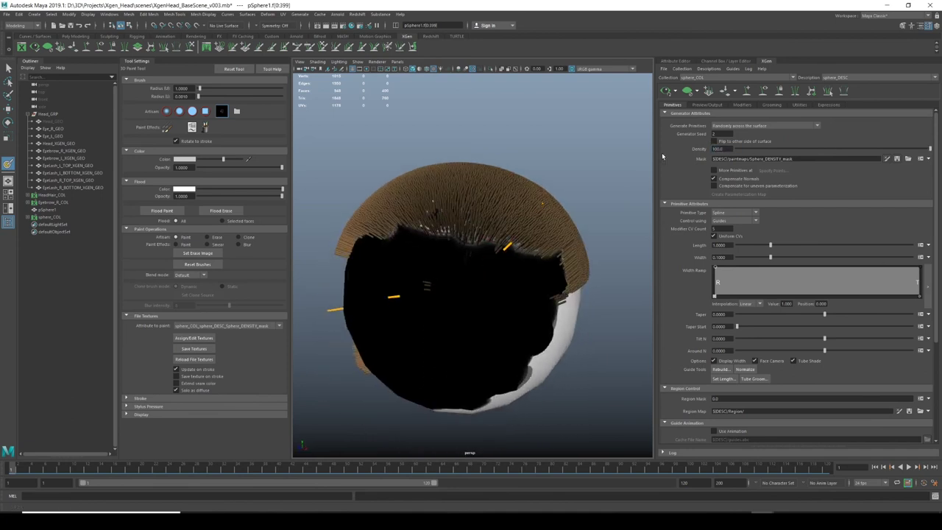
scroll(485, 396, "down", 5)
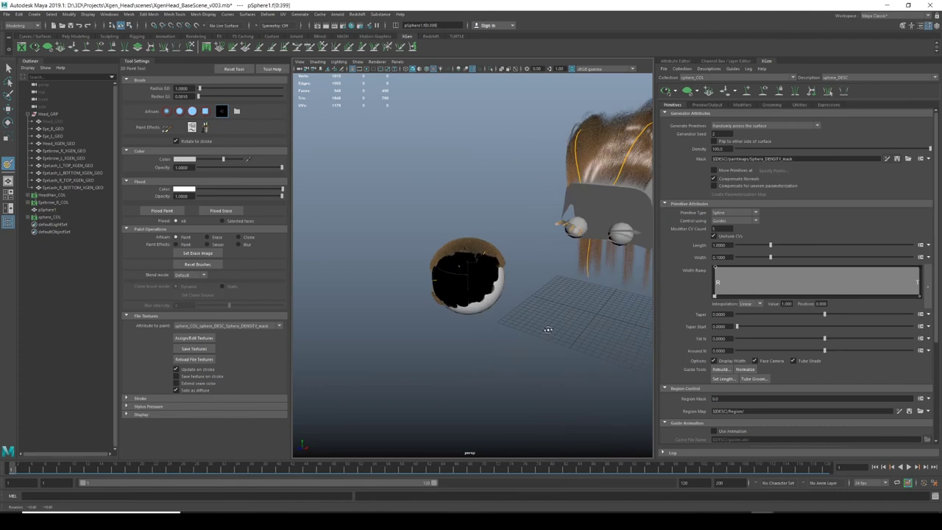
scroll(485, 396, "up", 5)
left_click_drag(485, 203, 484, 292, "alt")
Leave the paint tool, select the sphere, and create a region map named Region with a red start color
key("w")
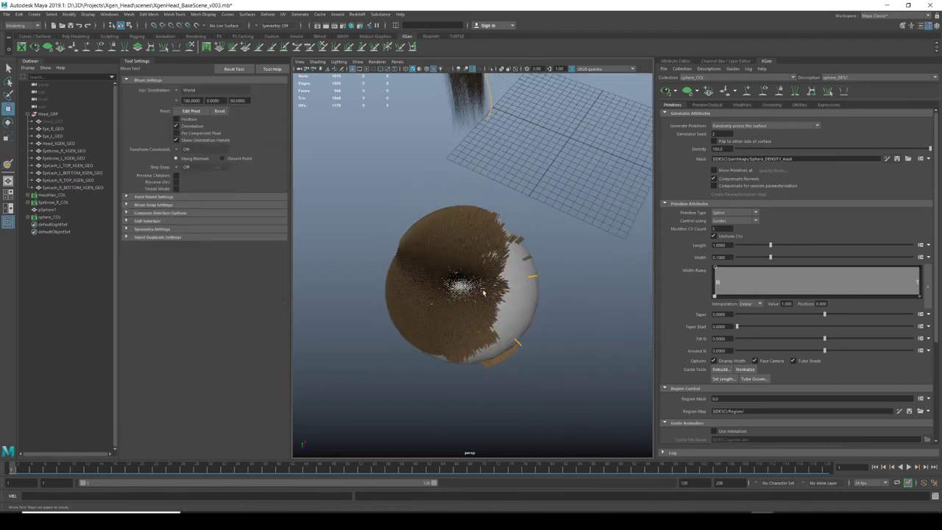
left_click(526, 282)
scroll(680, 277, "down", 4)
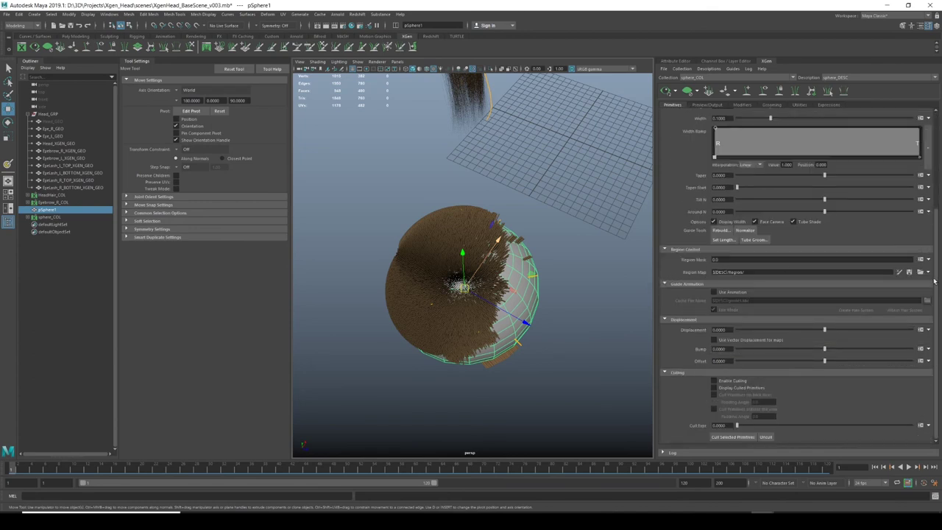
scroll(529, 256, "up", 4)
left_click_drag(489, 331, 633, 262, "alt")
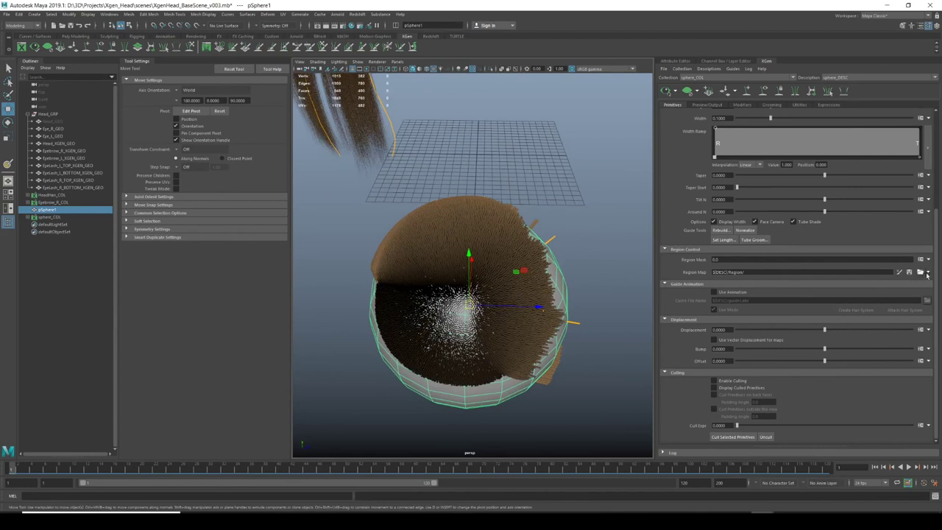
left_click(930, 273)
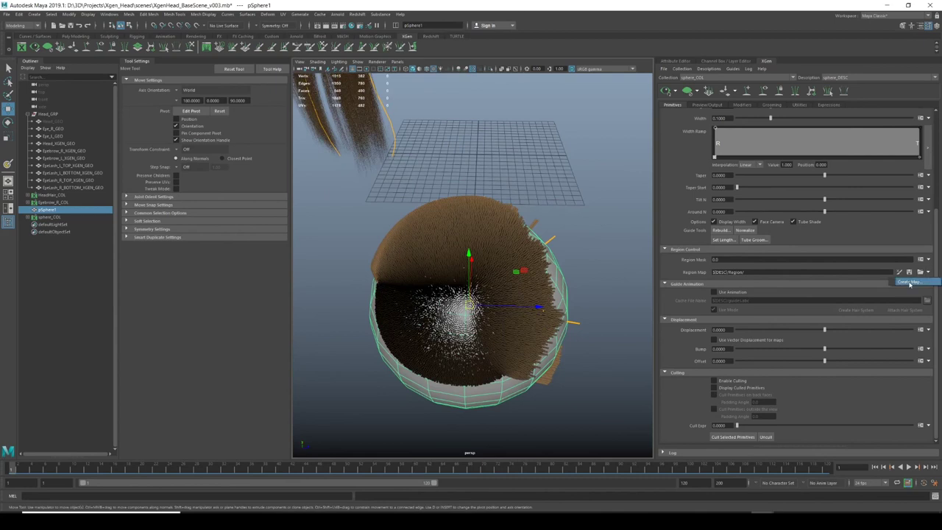
left_click(910, 285)
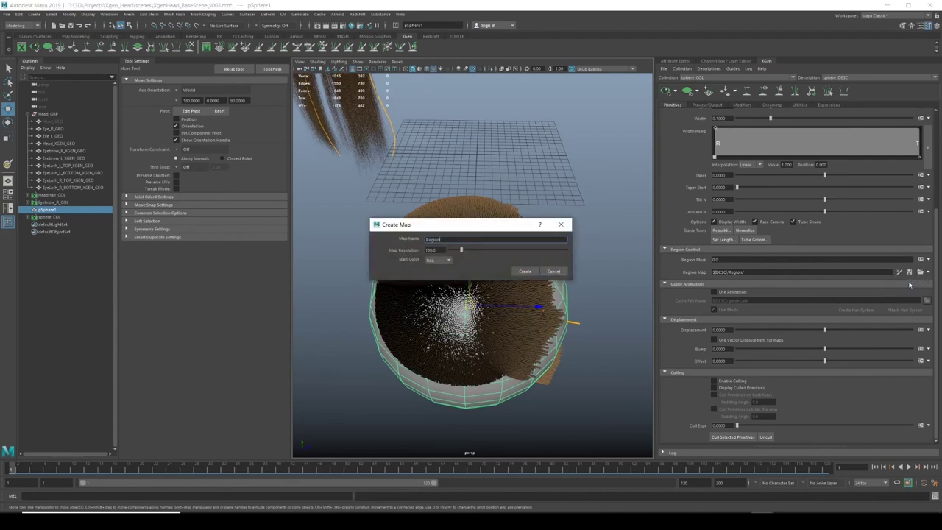
left_click(440, 260)
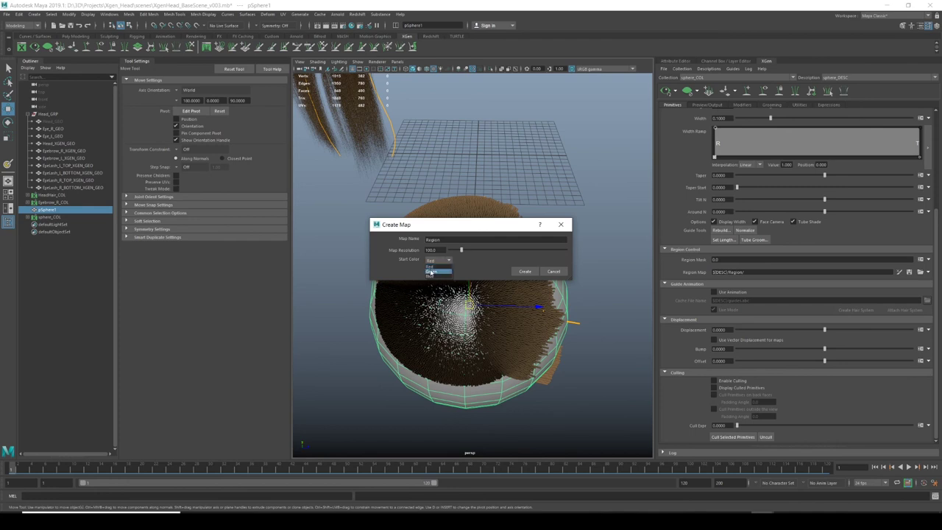
left_click(428, 265)
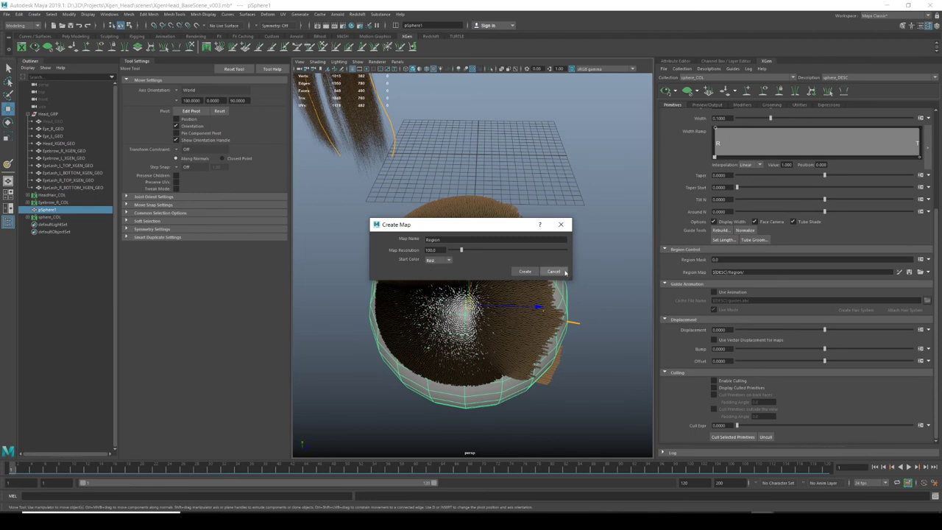
left_click(524, 271)
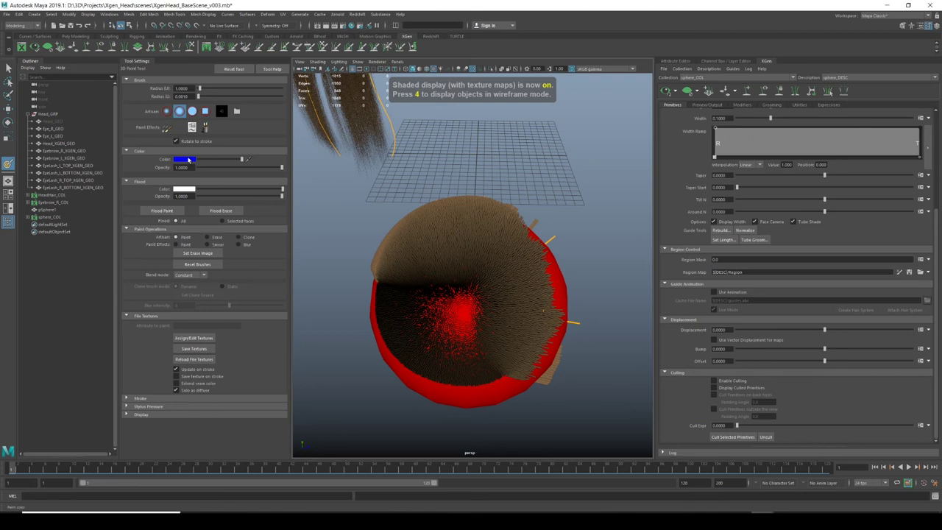
Set the paint color to green, clear the hair preview, and paint one half of the sphere green on the region map
left_click(188, 159)
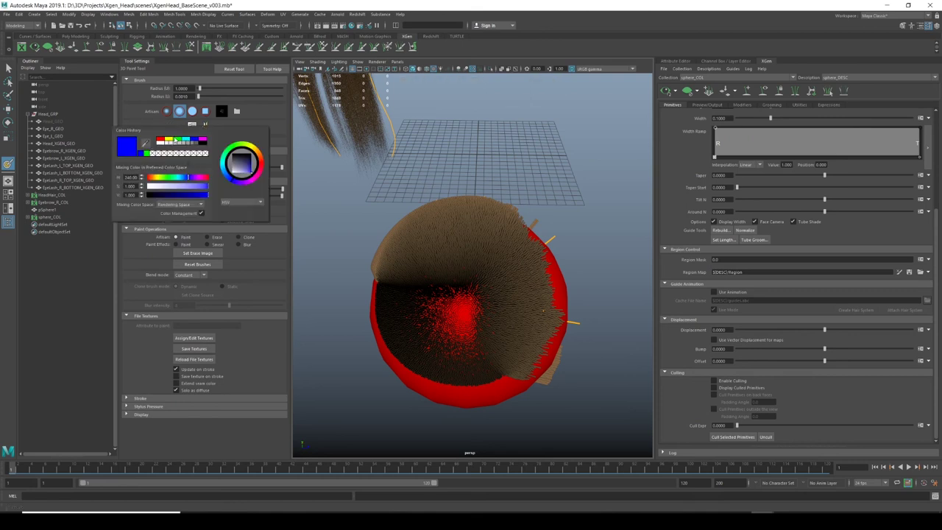
left_click(177, 139)
mouse_move(503, 324)
left_mouse_down("alt")
mouse_move(516, 265)
mouse_move(500, 258)
mouse_move(516, 274)
mouse_move(464, 303)
mouse_move(453, 332)
left_mouse_up("alt")
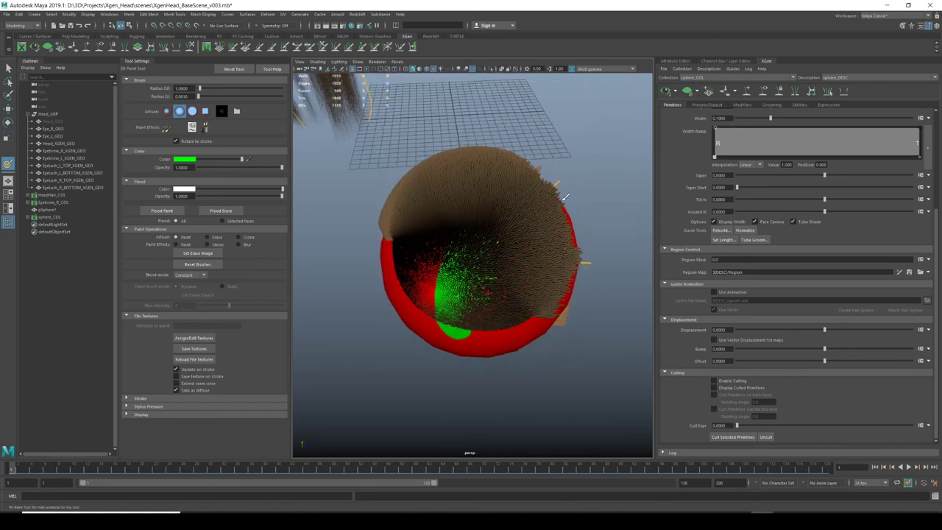
left_click(688, 92)
mouse_move(538, 219)
left_mouse_down()
mouse_move(518, 302)
mouse_move(457, 367)
mouse_move(446, 346)
mouse_move(510, 332)
mouse_move(568, 260)
left_mouse_up()
mouse_move(503, 372)
left_mouse_down()
mouse_move(567, 298)
mouse_move(568, 278)
left_mouse_up()
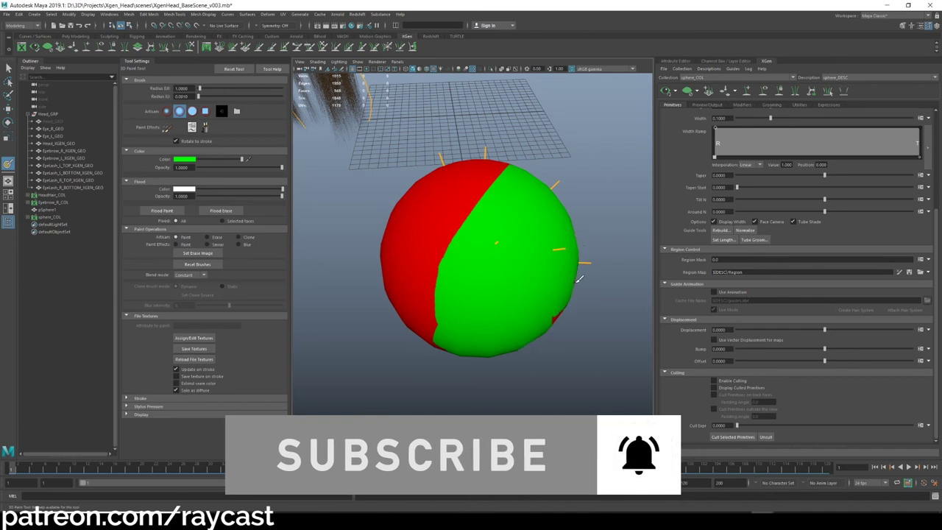
left_click_drag(557, 321, 564, 307)
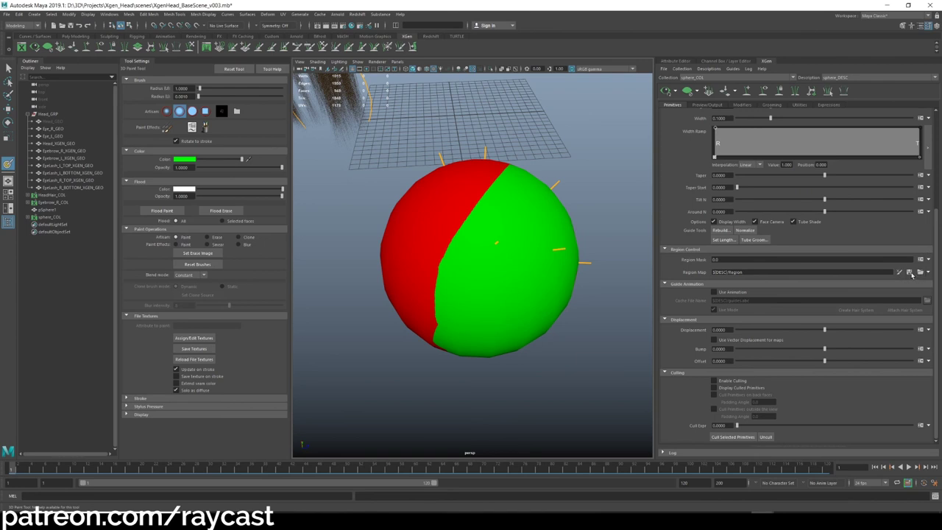
Save the painted region map and set the sphere hair's Region Mask to 1
left_click(911, 273)
left_click_drag(729, 259, 601, 254)
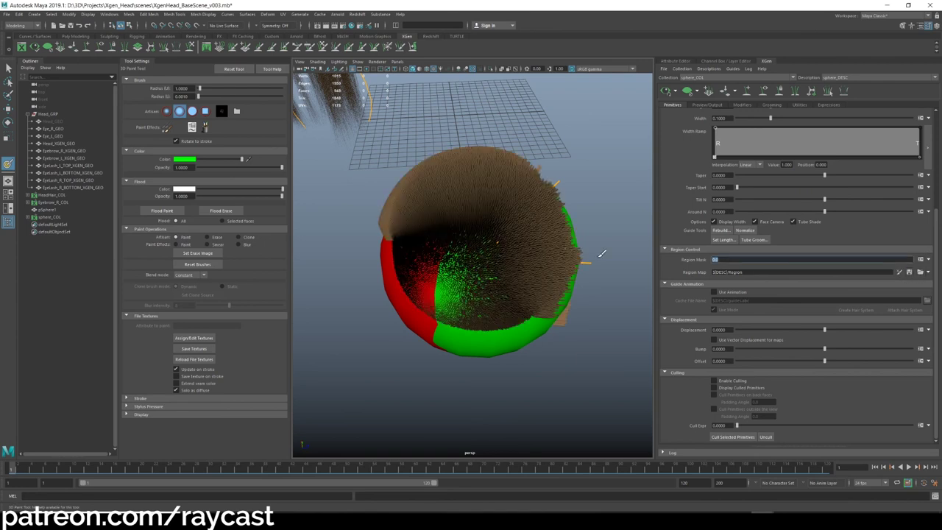
key("Return")
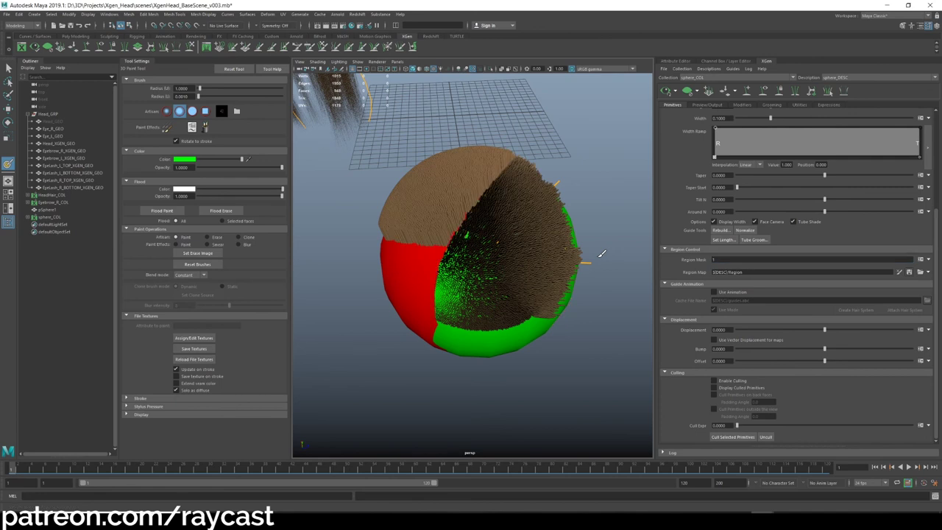
Inspect the hair parting along the red and green region boundary and select a guide on the green side
left_click_drag(523, 184, 383, 299, "alt")
left_click_drag(464, 258, 528, 203, "alt")
left_click_drag(507, 258, 412, 262, "alt")
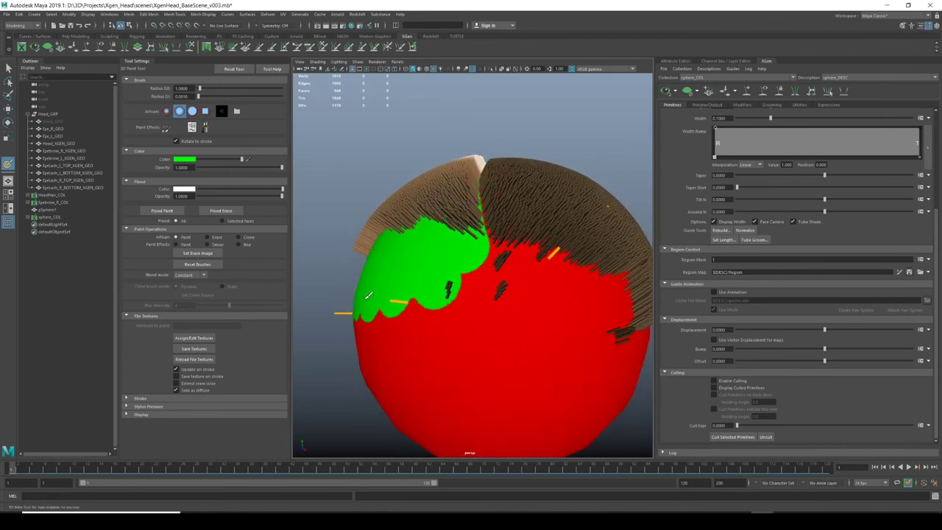
left_click_drag(426, 302, 435, 299, "alt")
key("w")
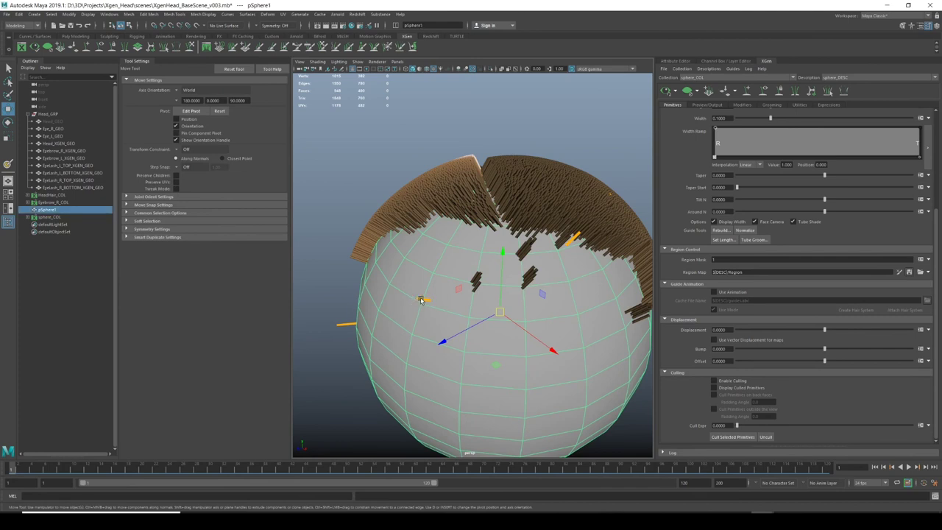
left_click(421, 300)
left_click_drag(406, 271, 388, 222, "alt")
mouse_move(418, 186)
left_mouse_down("alt")
mouse_move(398, 210)
mouse_move(433, 190)
left_mouse_up("alt")
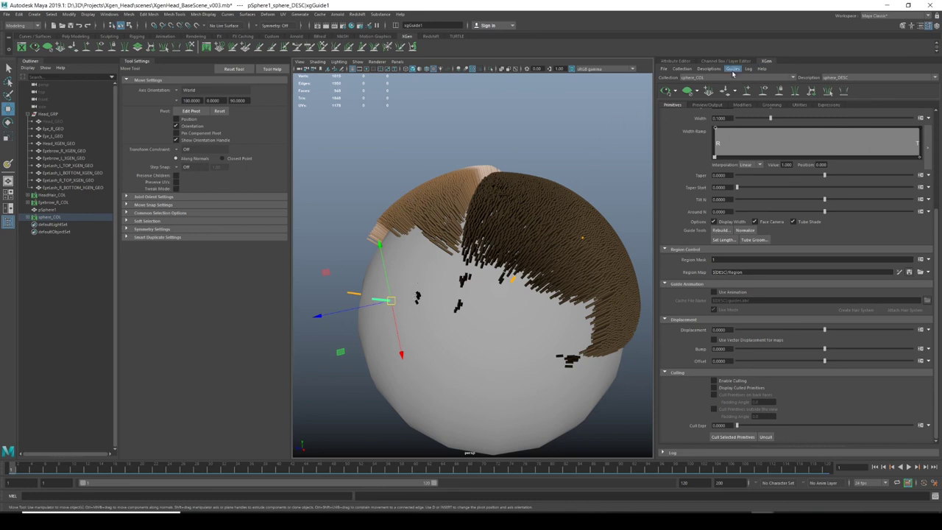
left_click_drag(416, 199, 618, 175, "alt")
scroll(692, 293, "up", 4)
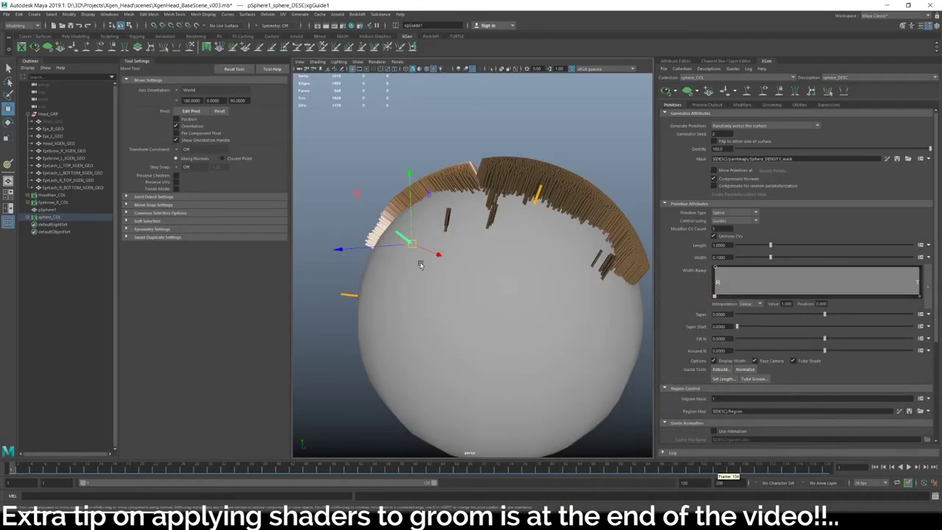
mouse_move(428, 170)
left_mouse_down("alt")
mouse_move(441, 179)
mouse_move(428, 187)
left_mouse_up("alt")
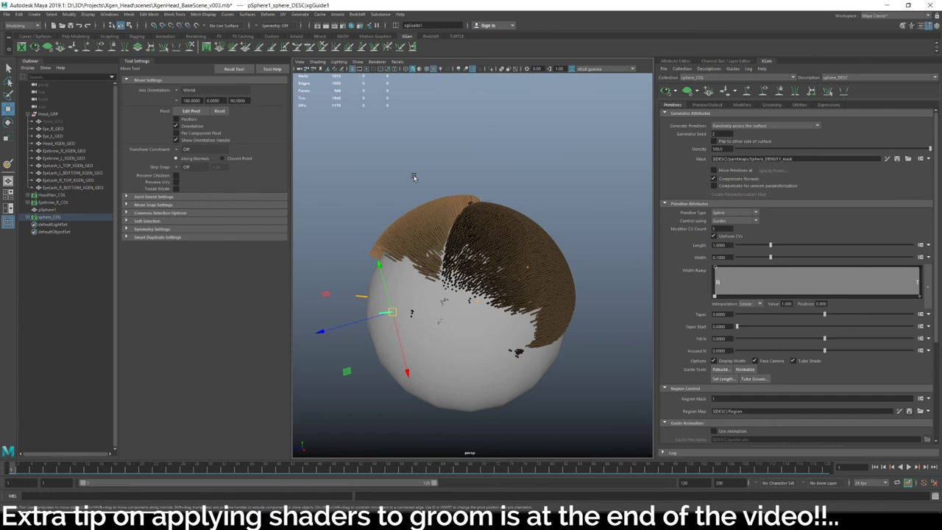
left_click_drag(413, 178, 432, 206, "alt")
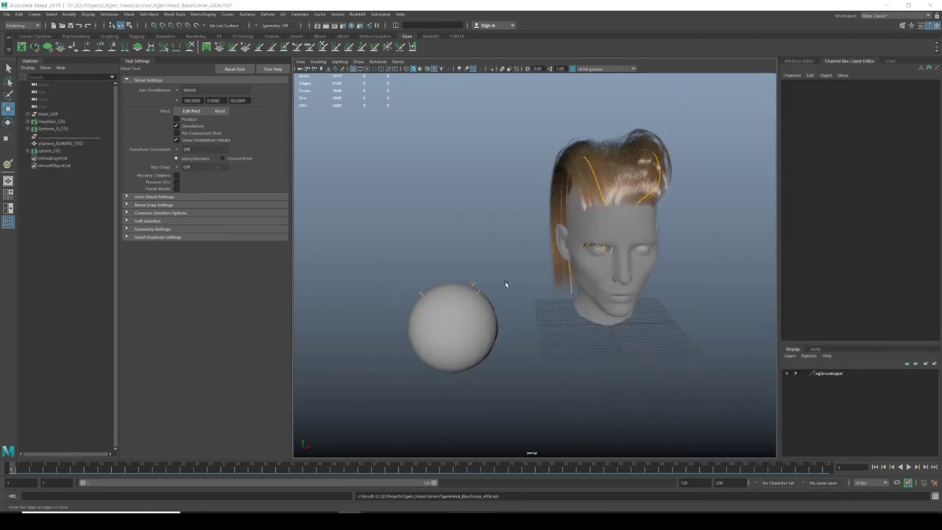
Expand the Eyebrow_R_COL and HeadHair_COL collections and select the HeadHair_DESC description
left_click(29, 130)
left_click(27, 121)
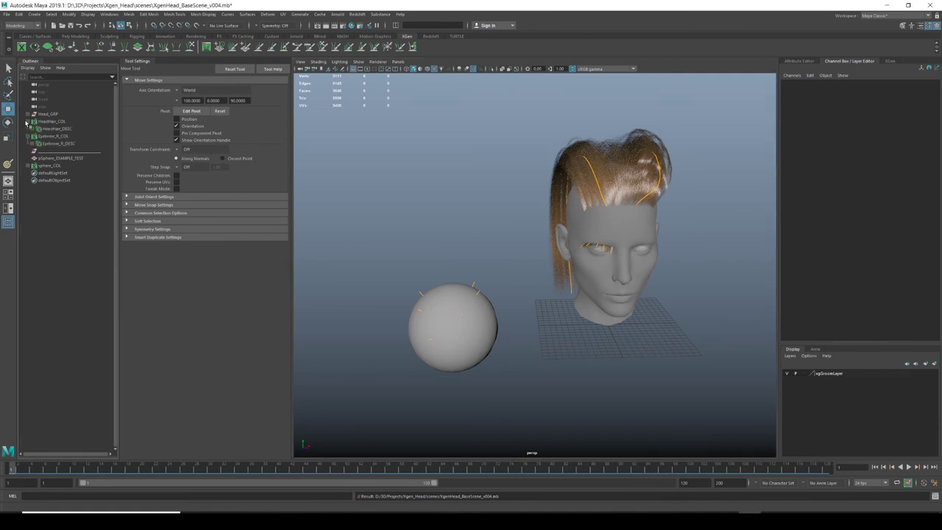
left_click(32, 129)
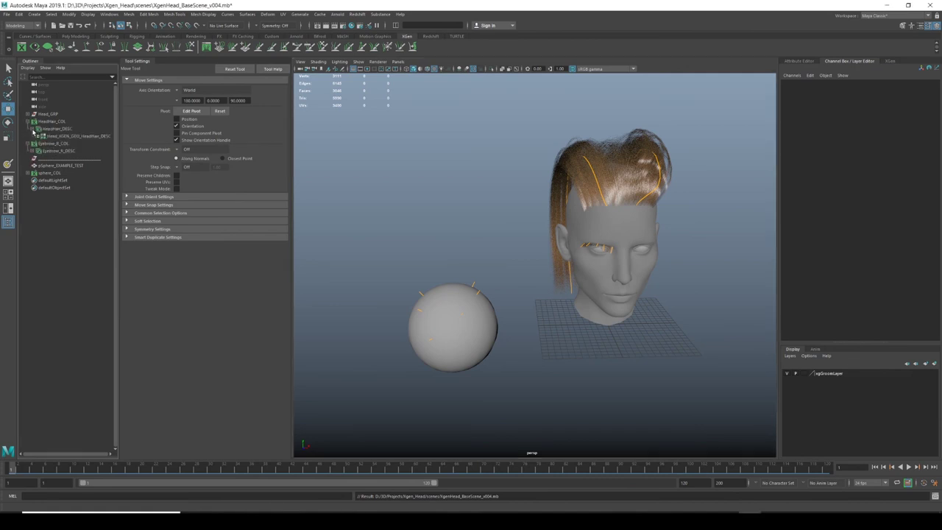
left_click(50, 130)
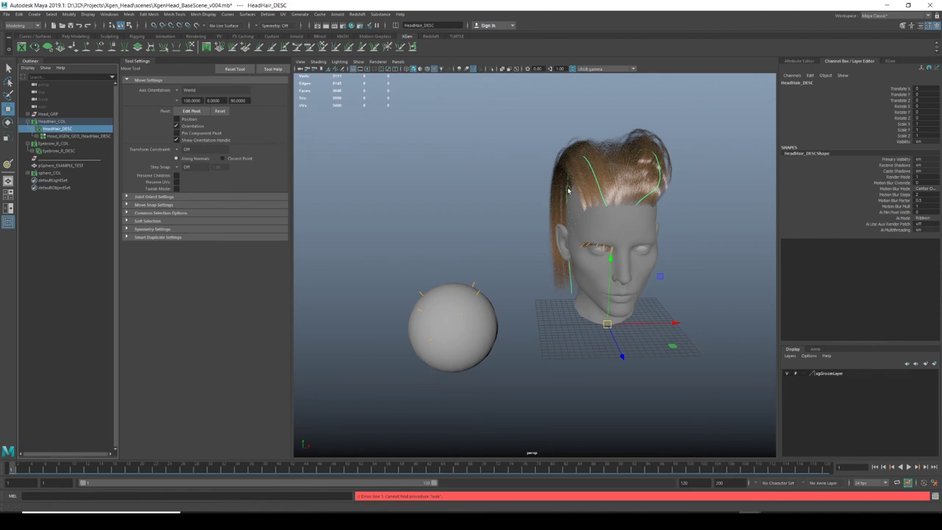
key("f")
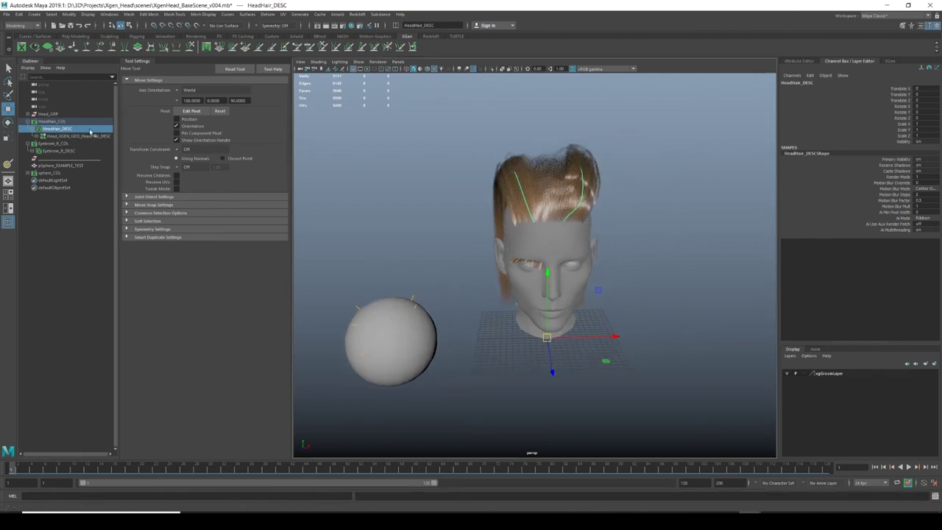
left_click_drag(505, 237, 513, 234, "alt")
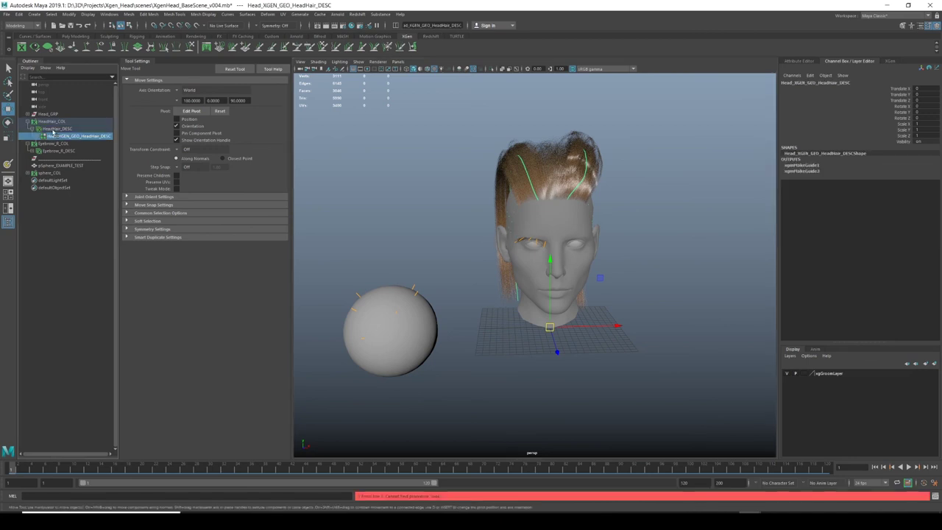
Assign a new Arnold aiStandardHair material to the HeadHair_DESC description
left_click_drag(454, 153, 437, 206, "alt")
scroll(468, 213, "up", 5)
right_click(360, 204)
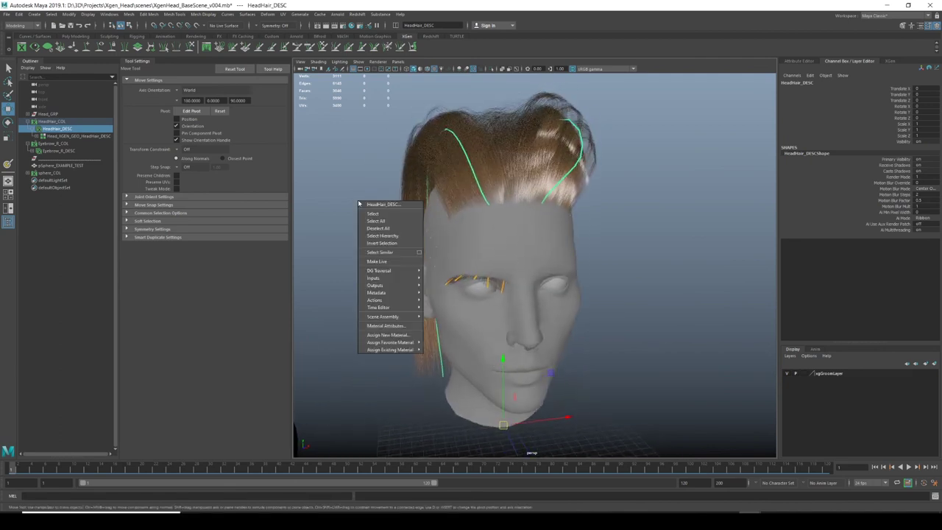
left_click(380, 335)
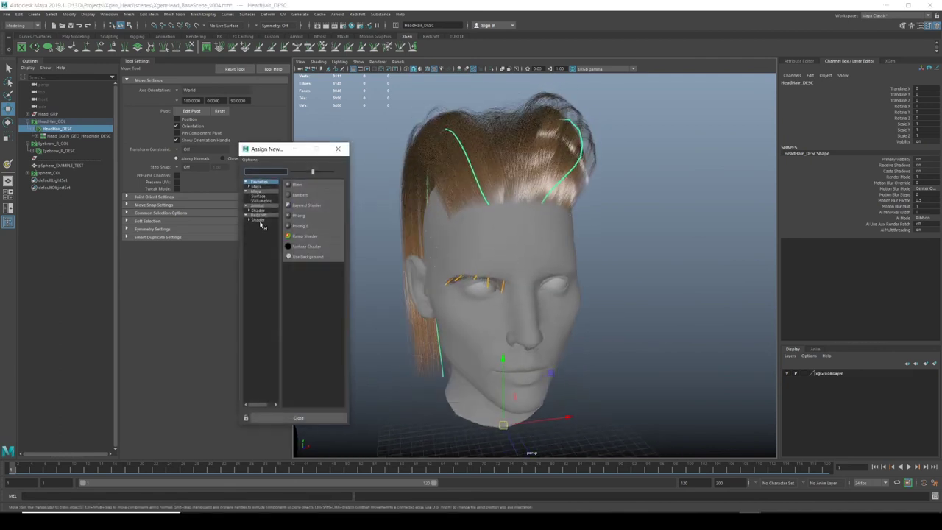
left_click(259, 209)
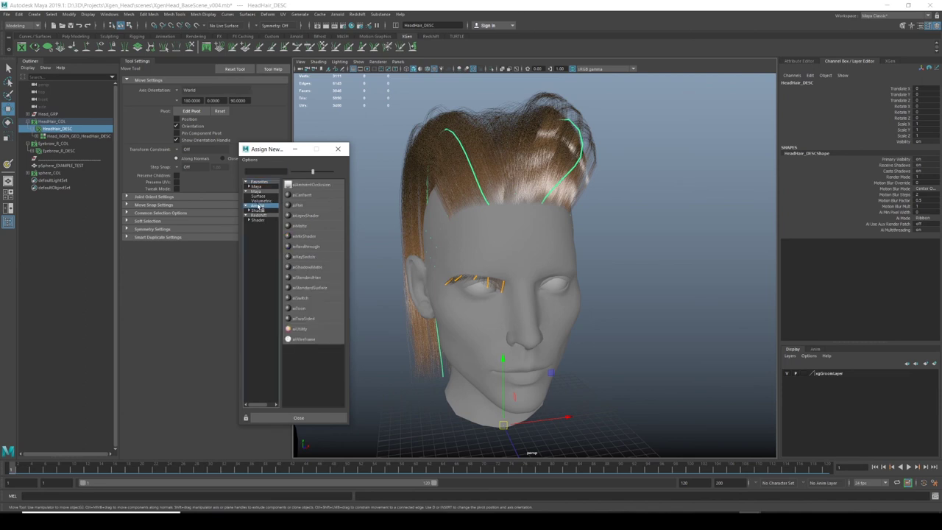
left_click(308, 278)
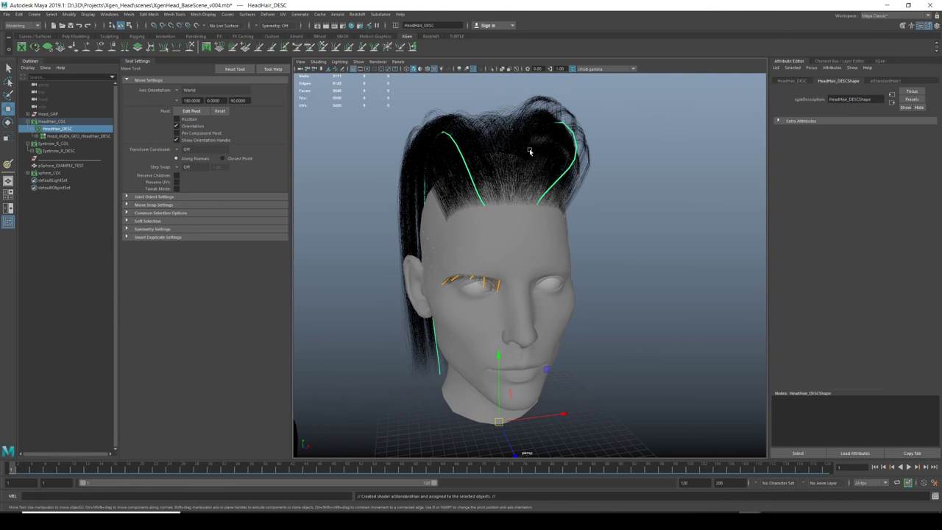
Replace the head hair material's settings with the Blonde preset and rename the material HeadHair_MAT
left_click(876, 81)
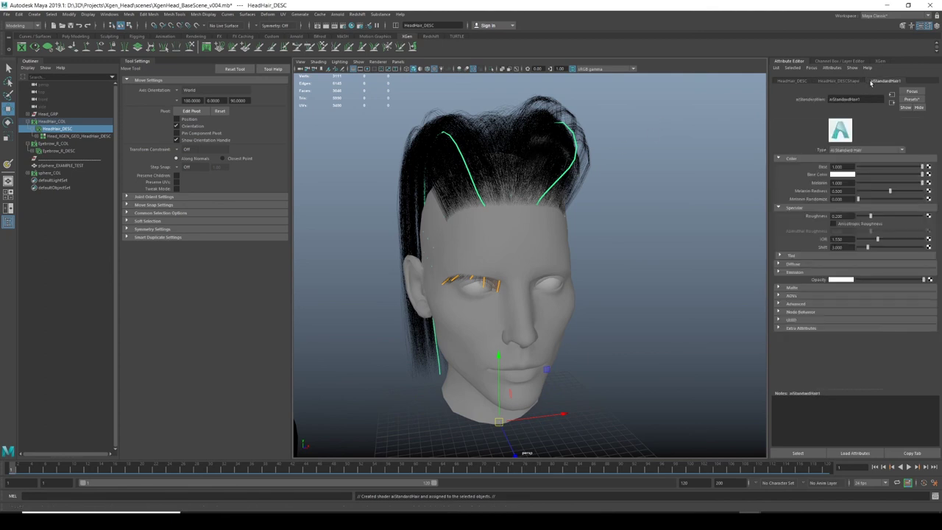
left_click(912, 98)
mouse_move(898, 130)
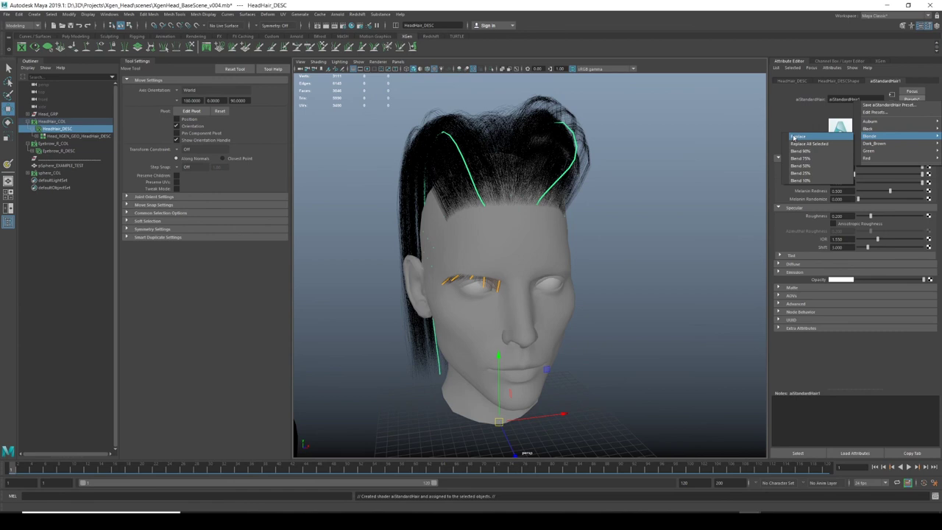
left_click(796, 137)
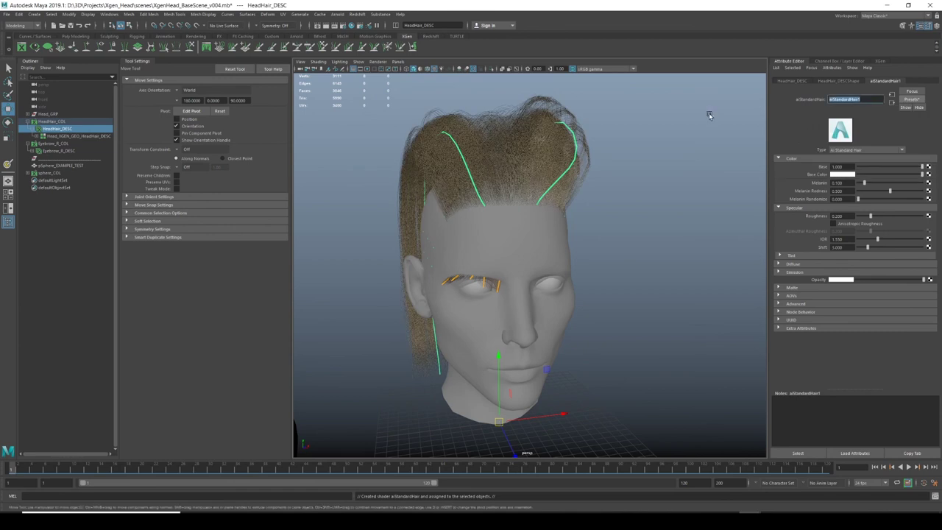
type("Ha")
key("Return")
left_click_drag(646, 208, 486, 180, "alt")
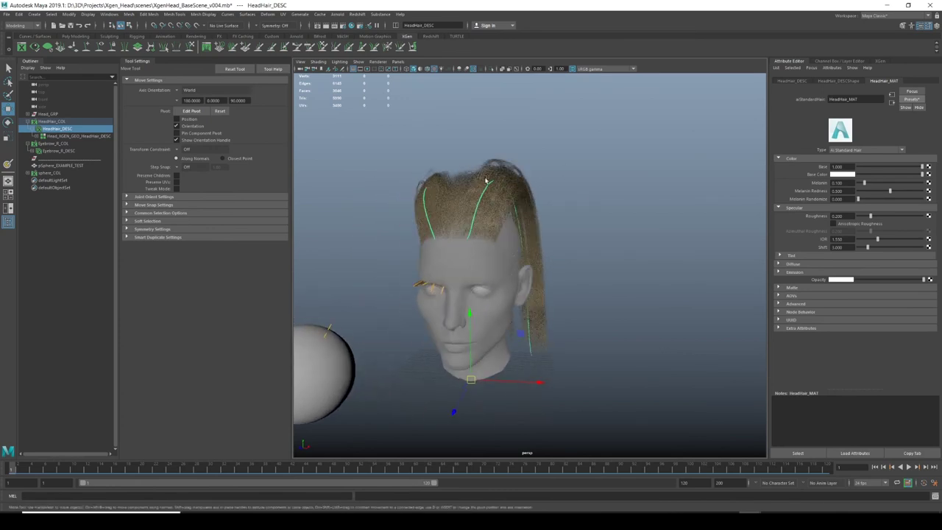
Set the output renderer of the sphere_DESC description to Arnold Renderer in the XGen output settings
left_click(883, 62)
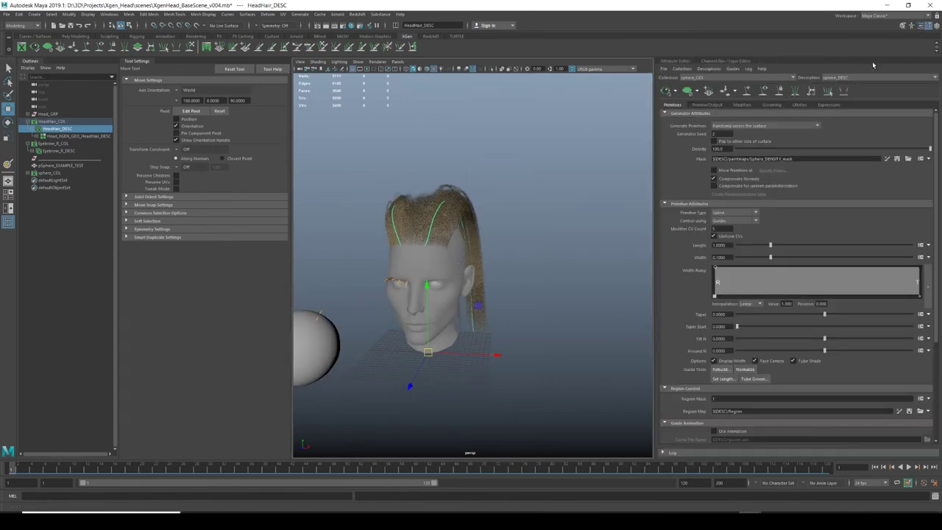
left_click(708, 104)
left_click(714, 251)
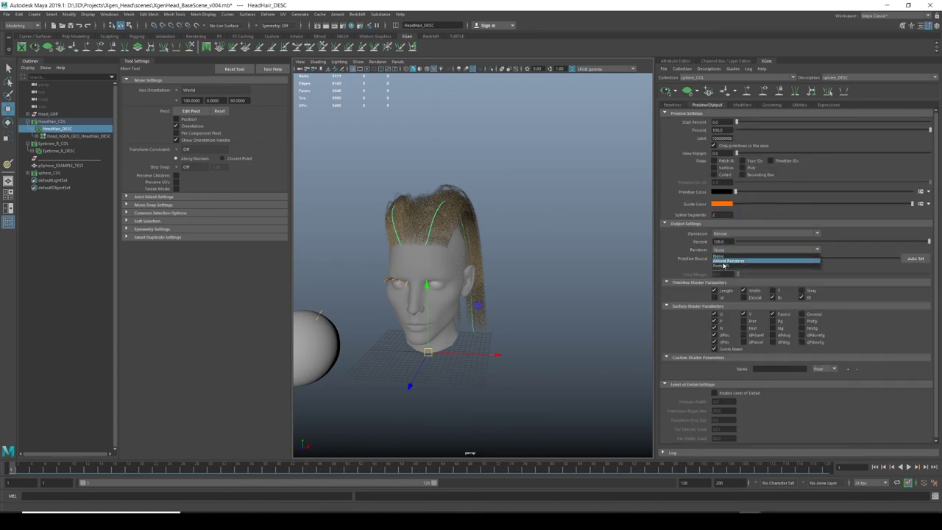
left_click(727, 261)
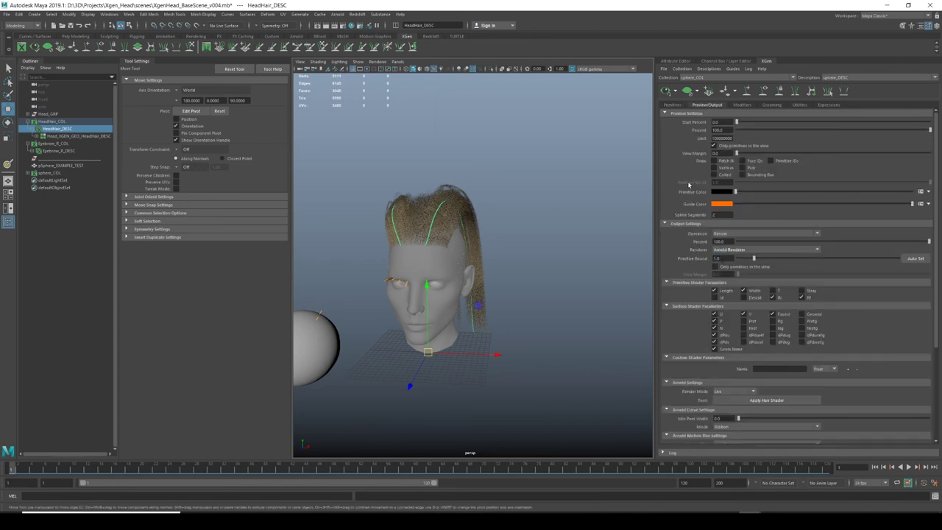
Export the XGen patches for batch render without animation
left_click(663, 68)
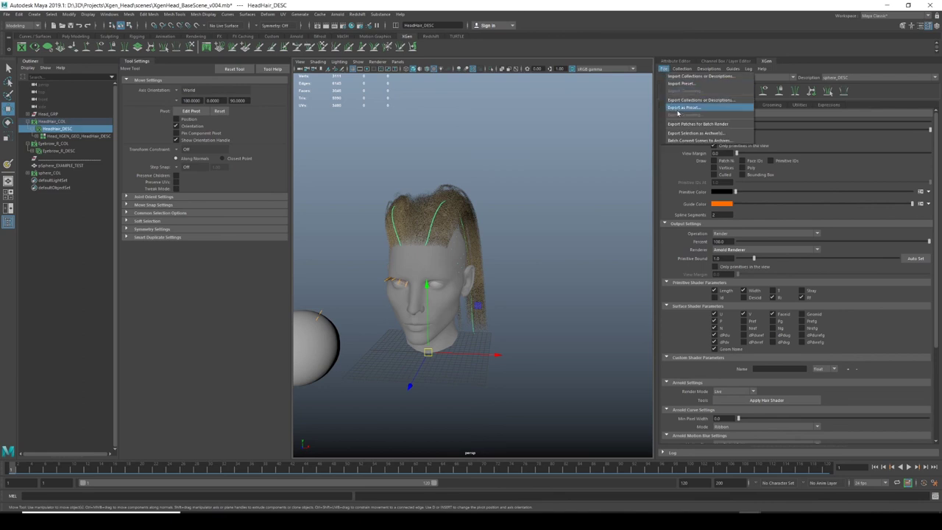
left_click(692, 123)
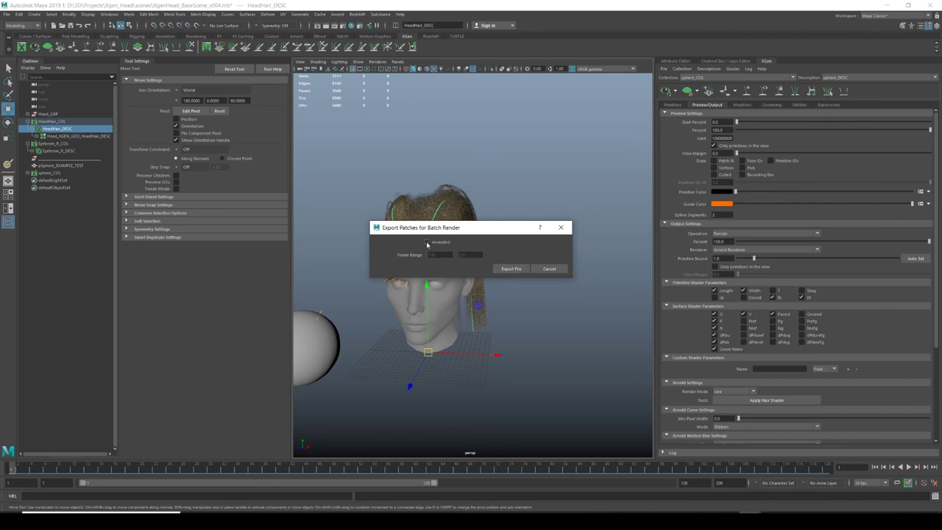
left_click(511, 270)
middle_click_drag(513, 284, 552, 260, "alt")
right_click_drag(461, 251, 595, 205, "alt")
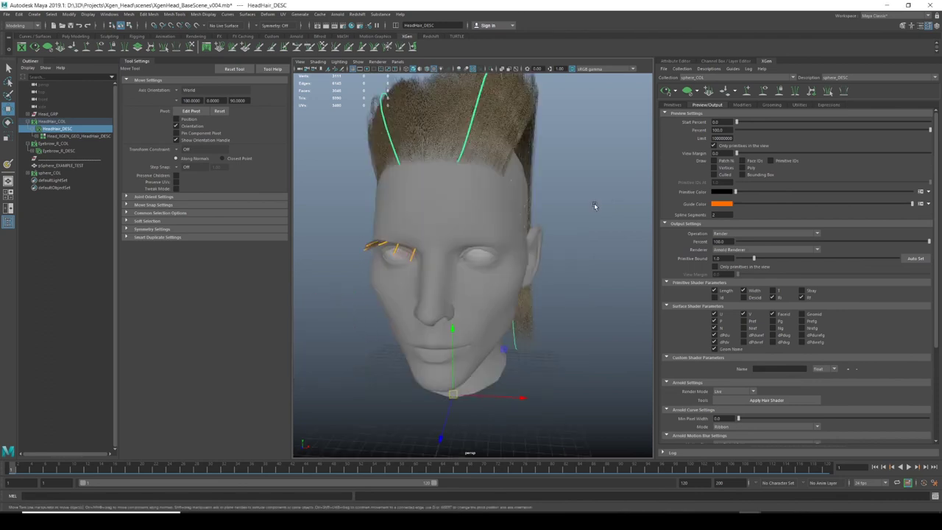
left_click_drag(560, 206, 589, 214, "alt")
middle_click_drag(542, 165, 562, 213, "alt")
right_click_drag(558, 212, 494, 216, "alt")
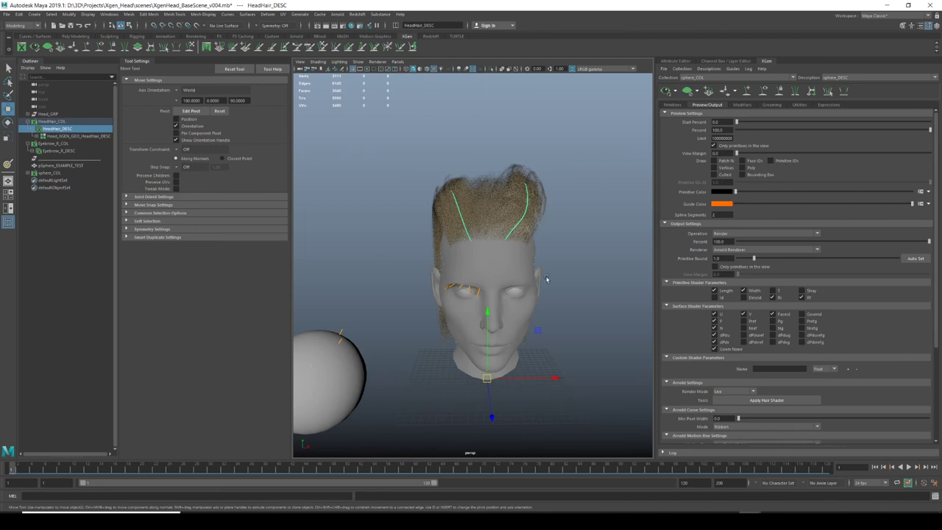
right_click_drag(525, 298, 494, 285, "alt")
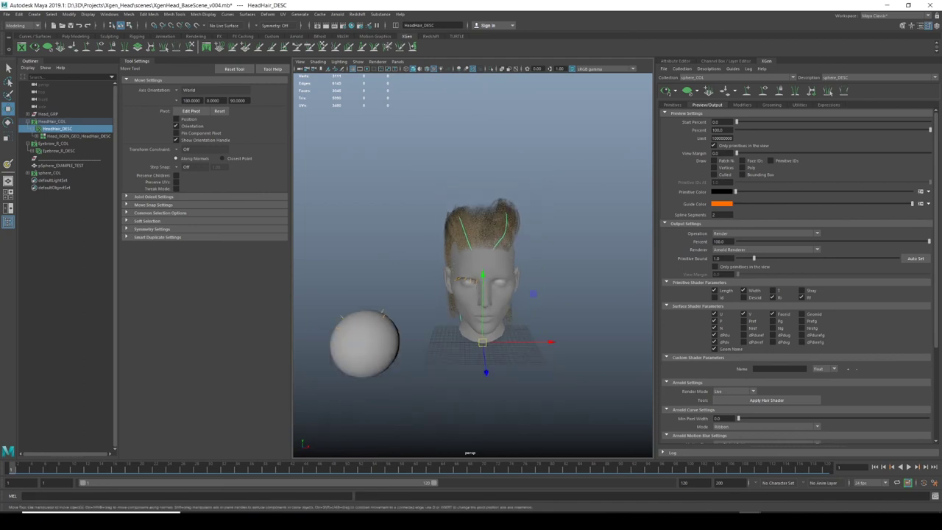